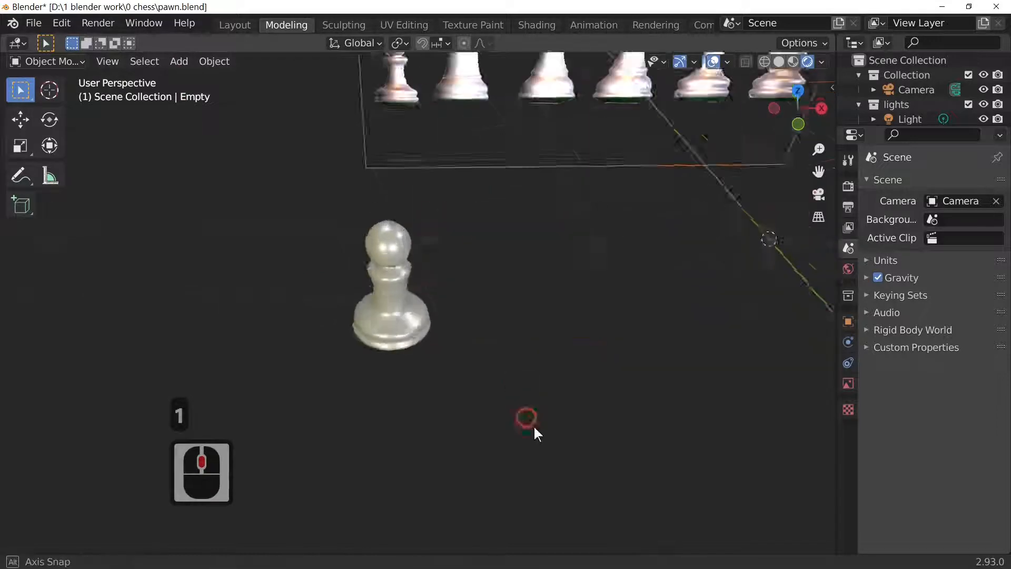
Hide the finished pawn model so the reference image behind it is unobstructed.
{"action": "key", "text": "KP_1"}
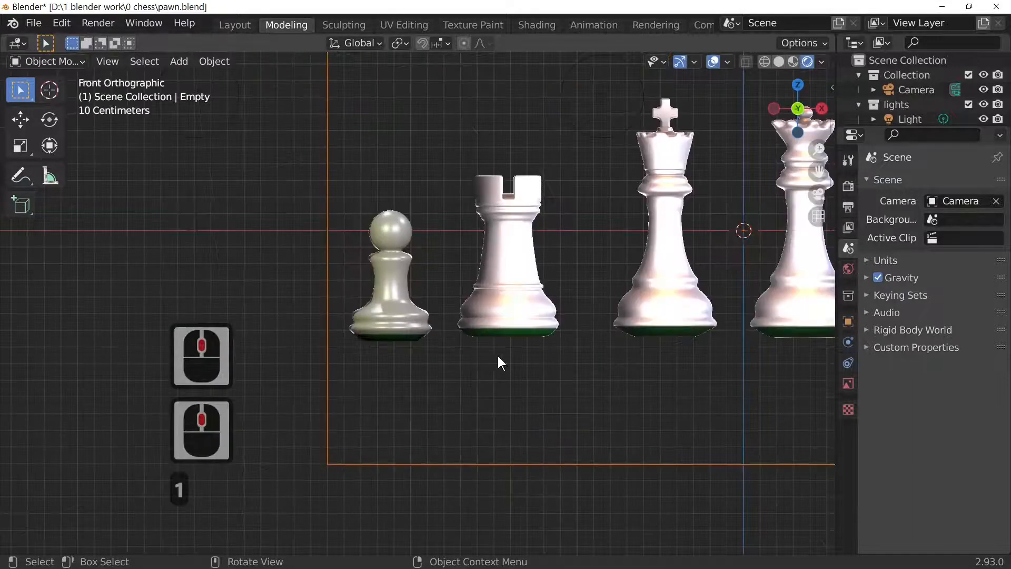
{"action": "left_click", "coordinate": [410, 318]}
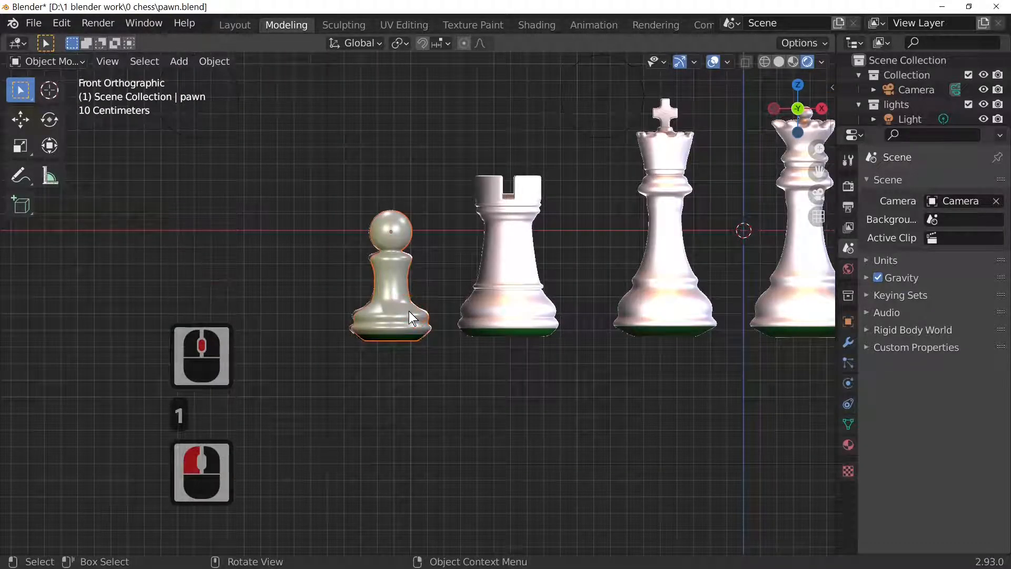
{"action": "key", "text": "h"}
{"action": "middle_click_drag", "start_coordinate": [473, 331], "coordinate": [526, 391]}
{"action": "middle_click_drag", "start_coordinate": [468, 365], "coordinate": [425, 396]}
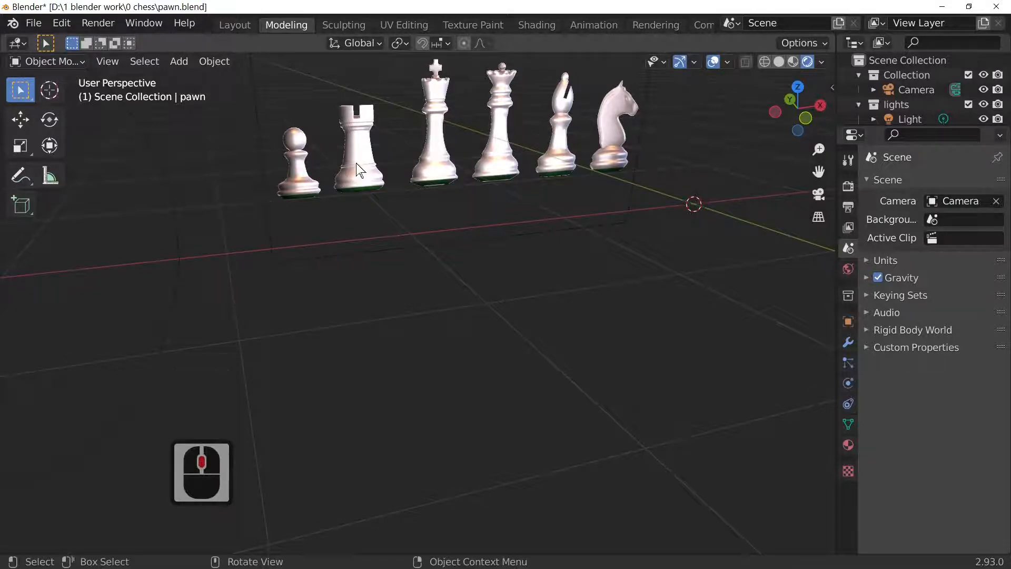
Add a cylinder mesh at the 3D cursor while in the front orthographic view.
{"action": "key", "text": "KP_1"}
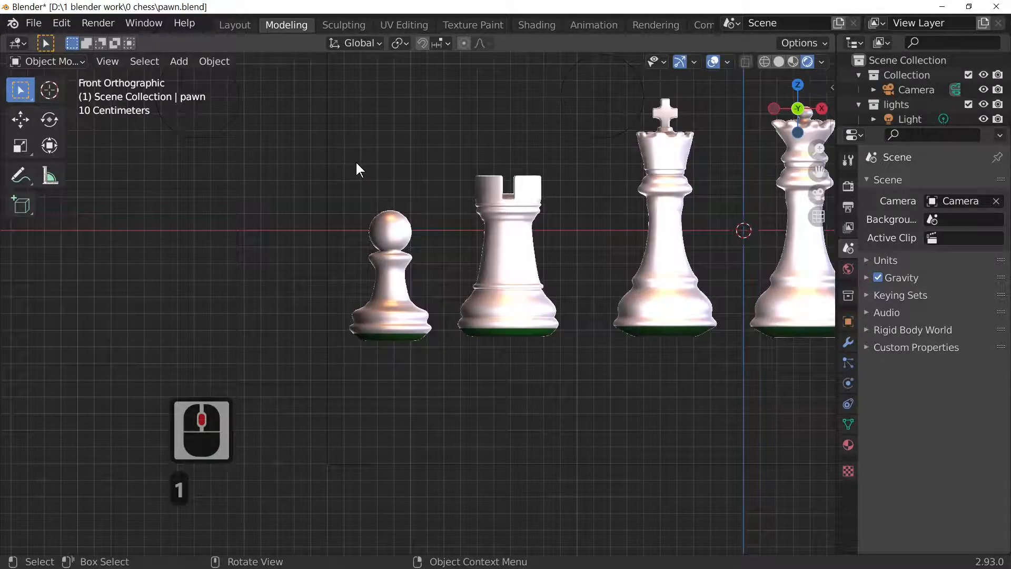
{"action": "left_click", "coordinate": [175, 64]}
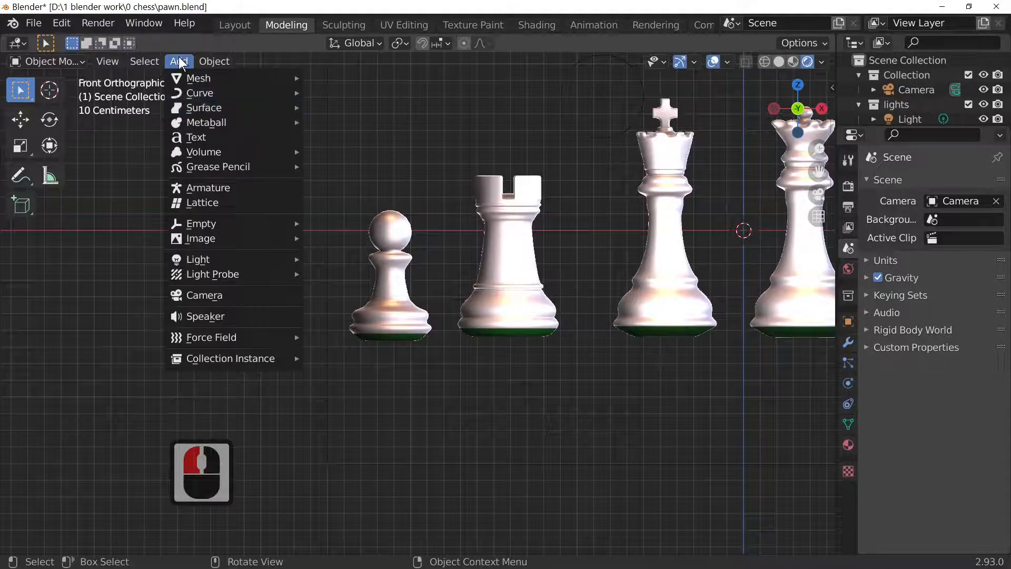
{"action": "left_click", "coordinate": [204, 84]}
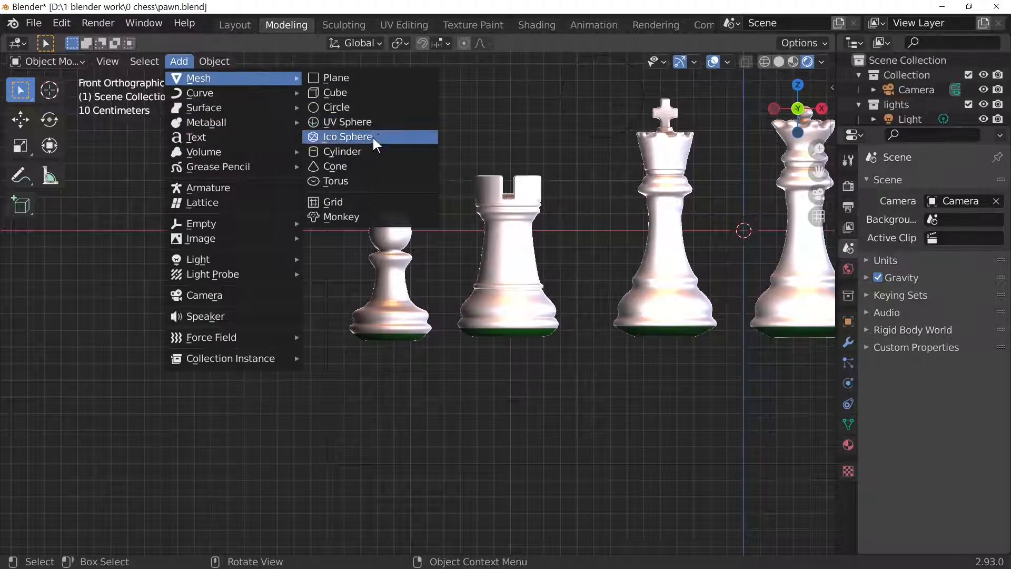
{"action": "left_click", "coordinate": [378, 154]}
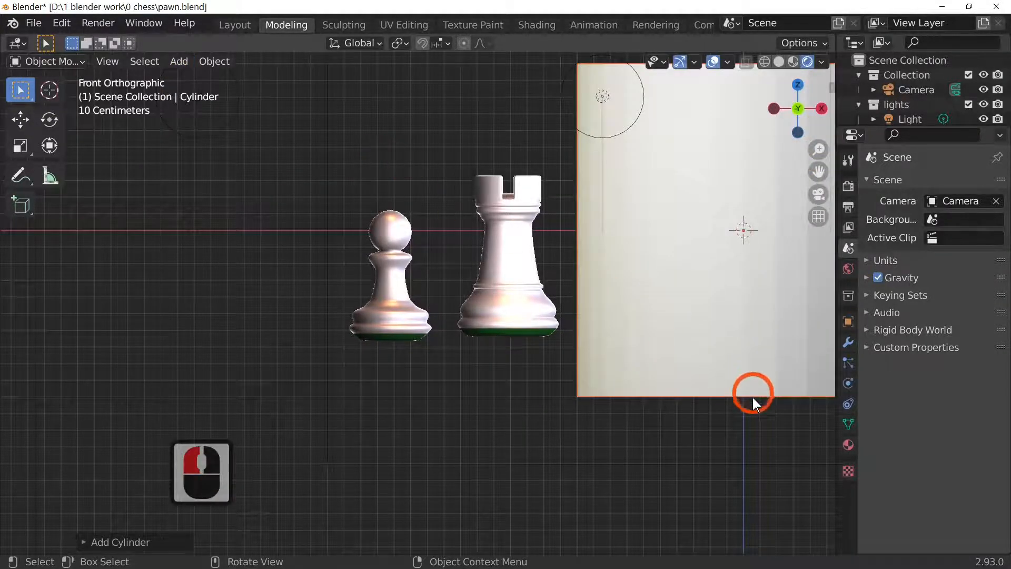
Scale the new cylinder down and move it over the rook's shaft in the reference image.
{"action": "scroll", "coordinate": [754, 397], "scroll_direction": "down", "scroll_amount": 2}
{"action": "key", "text": "s"}
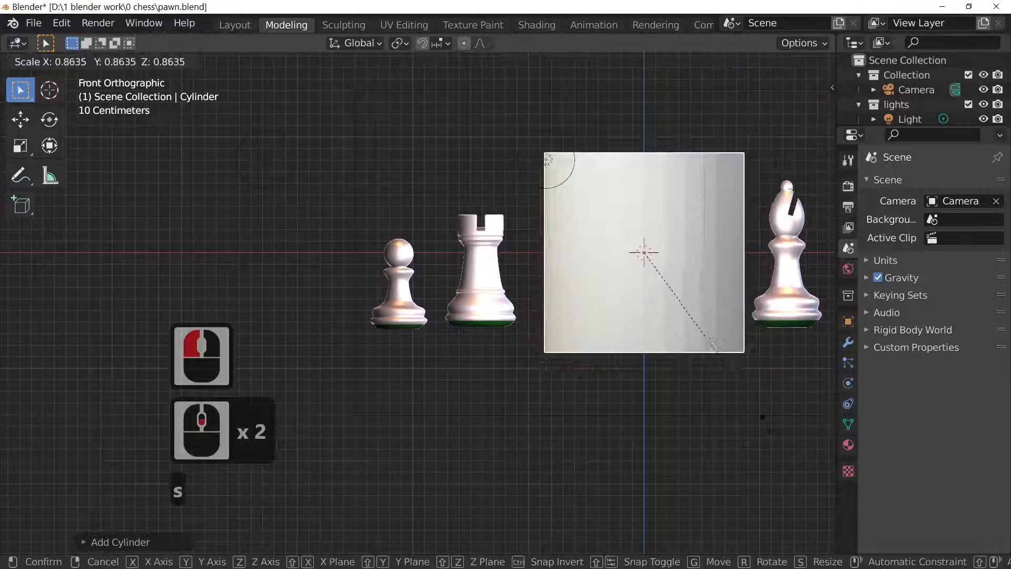
{"action": "left_click", "coordinate": [676, 302]}
{"action": "key", "text": "g"}
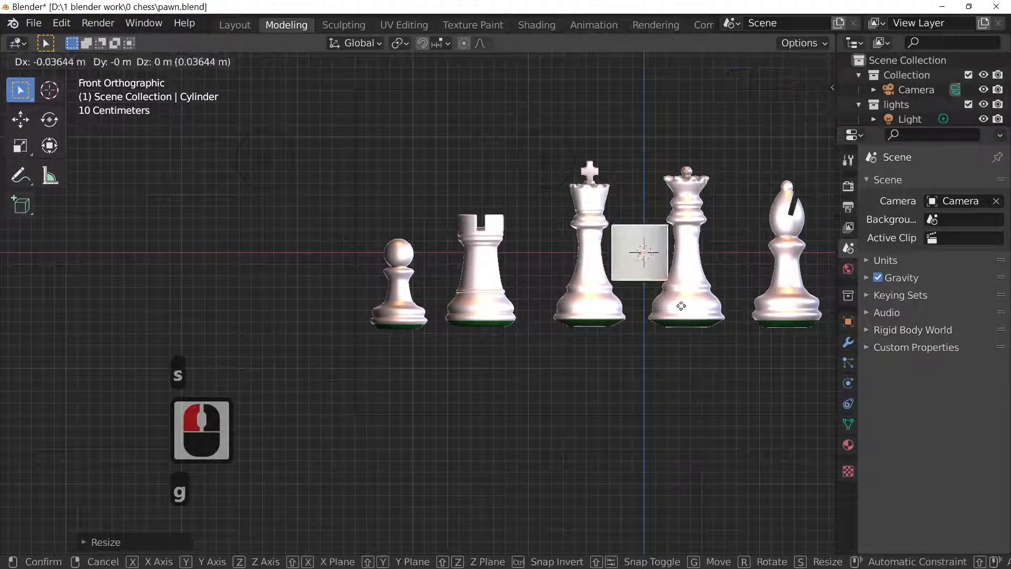
{"action": "left_click", "coordinate": [530, 317]}
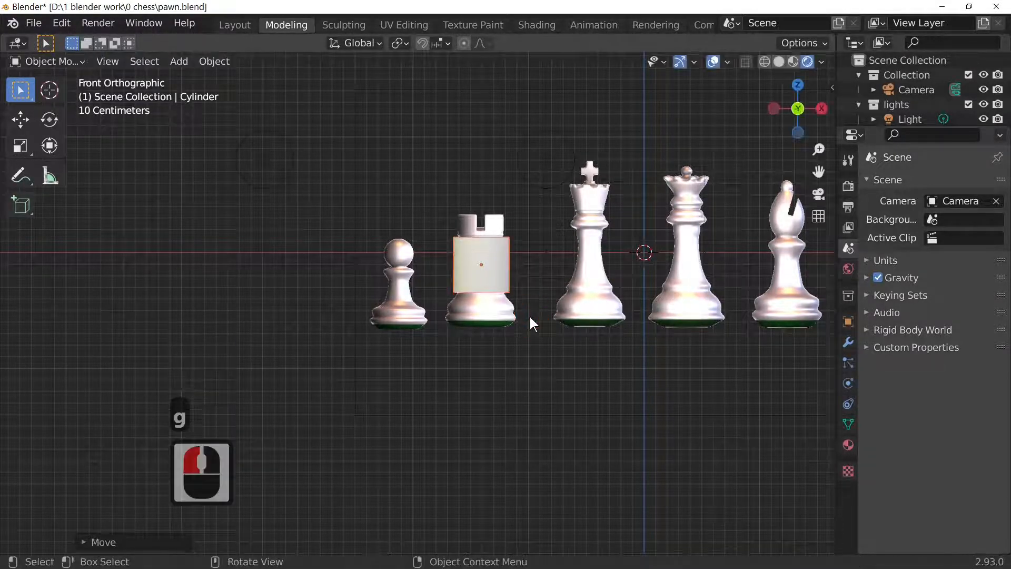
Scale the cylinder down to match the narrow upper width of the reference rook's shaft.
{"action": "key", "text": "KP_Decimal"}
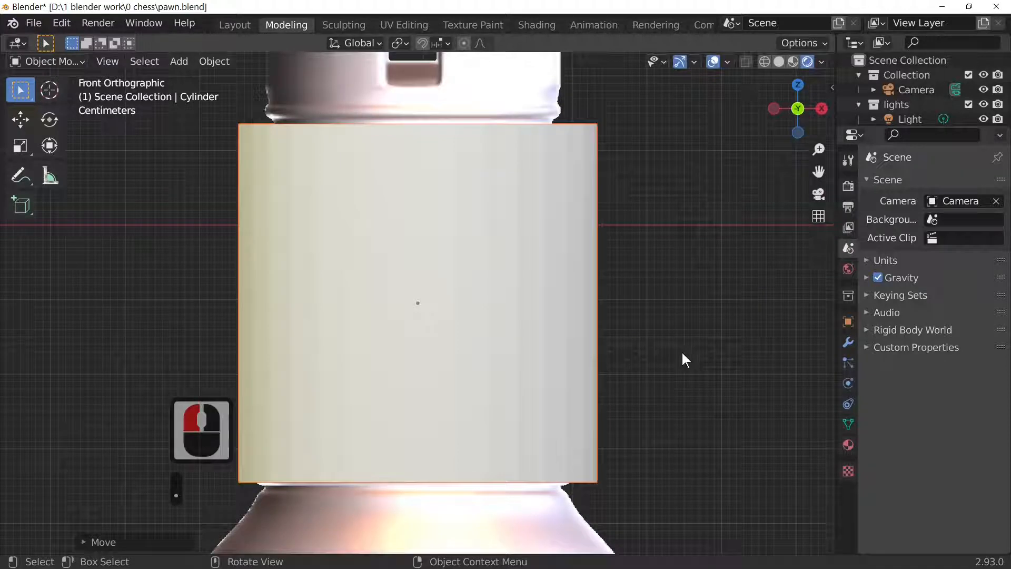
{"action": "key", "text": "s"}
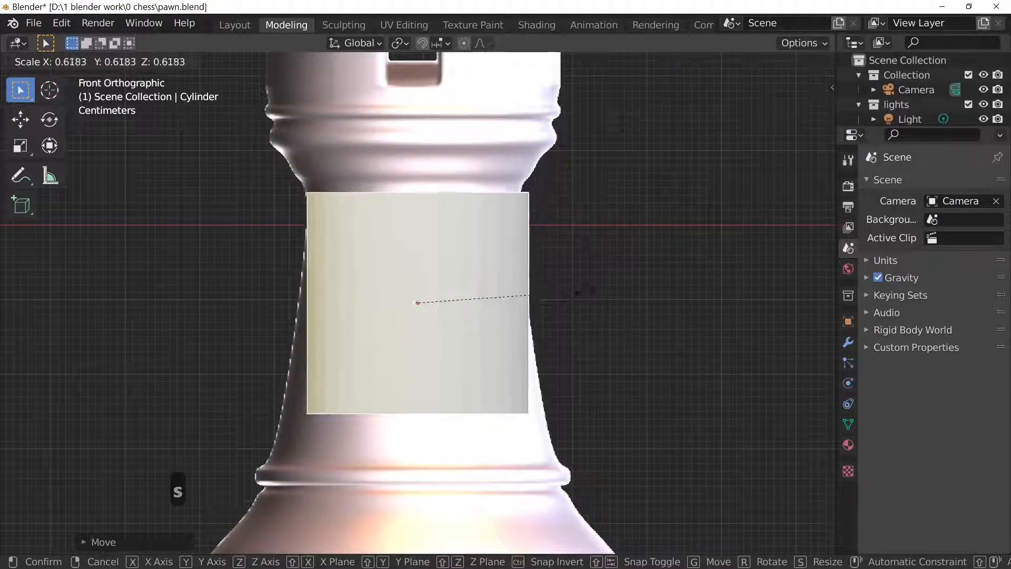
{"action": "left_click", "coordinate": [593, 290]}
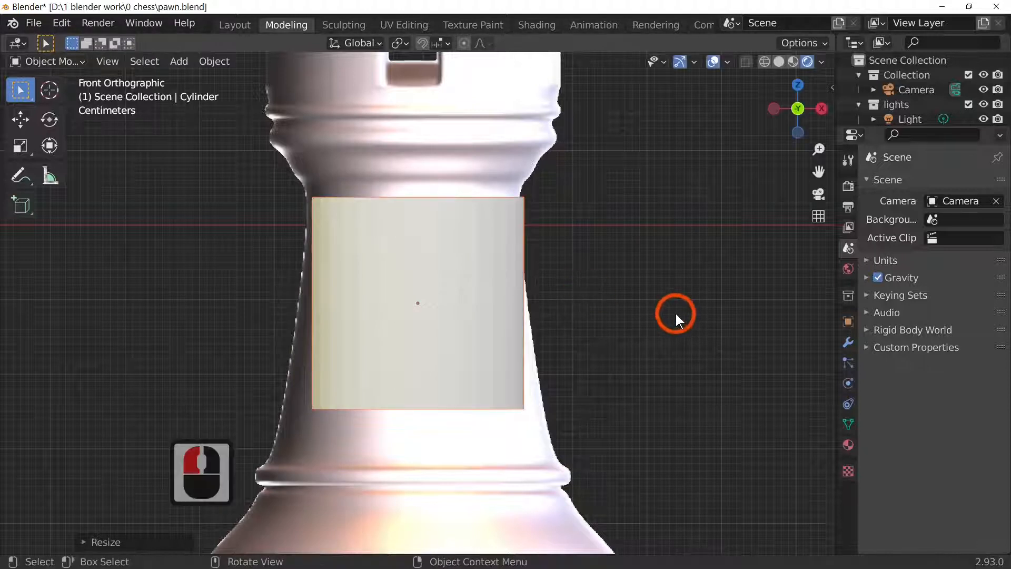
{"action": "key", "text": "h"}
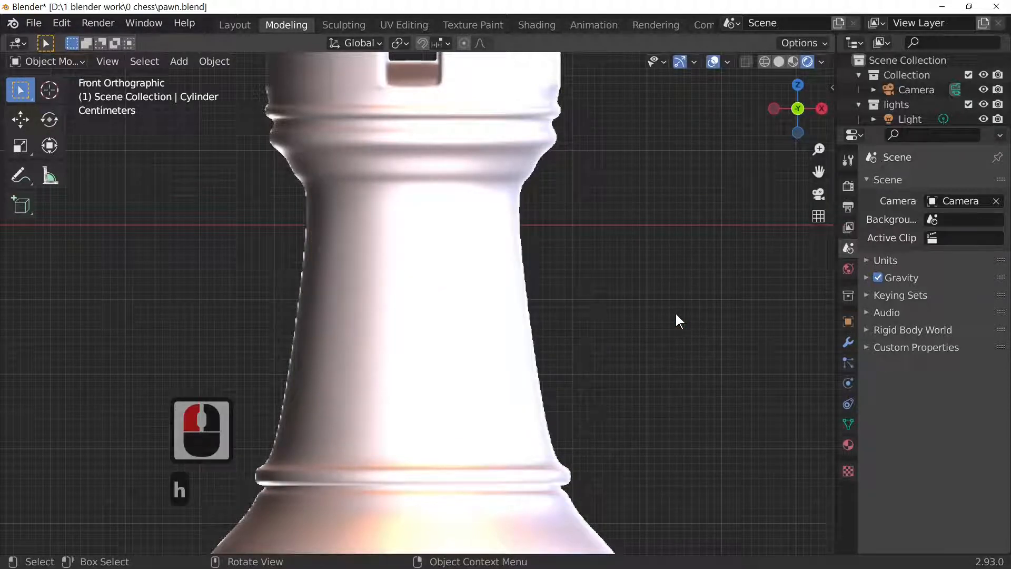
{"action": "key", "text": "ctrl"}
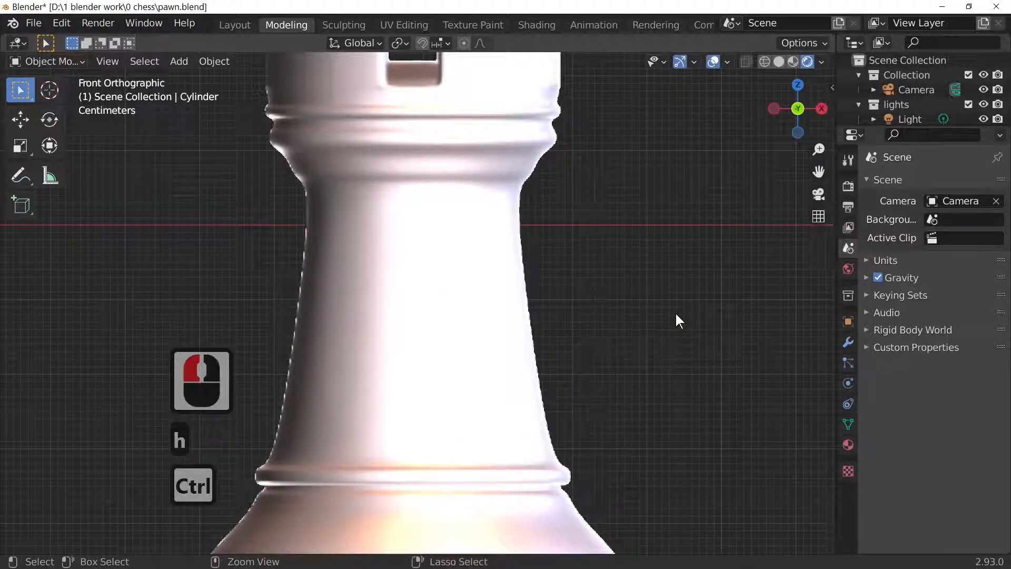
{"action": "key", "text": "ctrl+z"}
Nudge the cylinder about -0.005 m in X and -0.006 m in Z to line up with the rook's neck.
{"action": "key", "text": "g"}
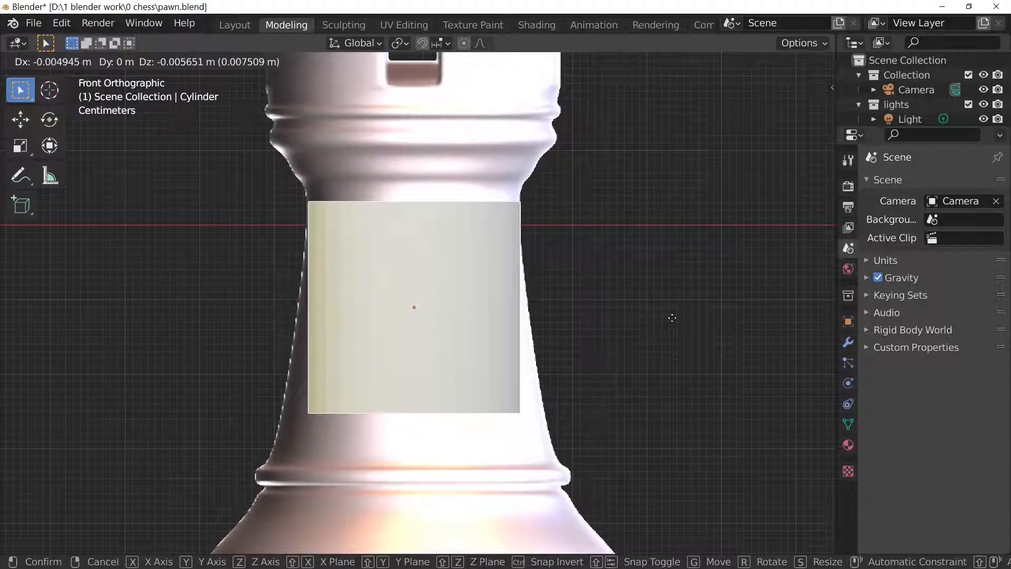
{"action": "left_click", "coordinate": [672, 319]}
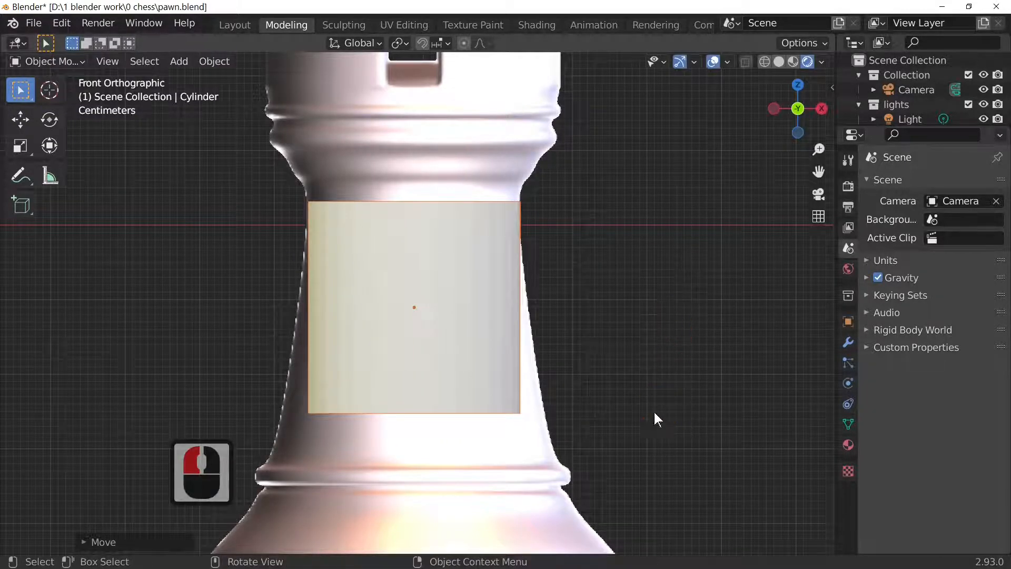
In Edit Mode, select the cylinder's bottom face and move it about -0.38 m along Z to the reference rook's base.
{"action": "middle_click_drag", "start_coordinate": [566, 487], "coordinate": [576, 363]}
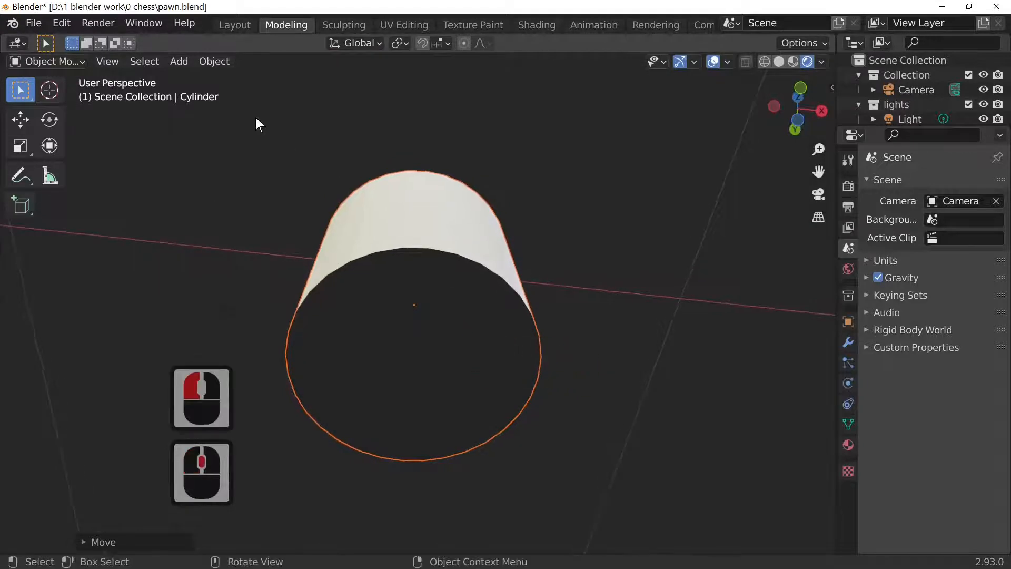
{"action": "middle_click_drag", "start_coordinate": [603, 298], "coordinate": [515, 360]}
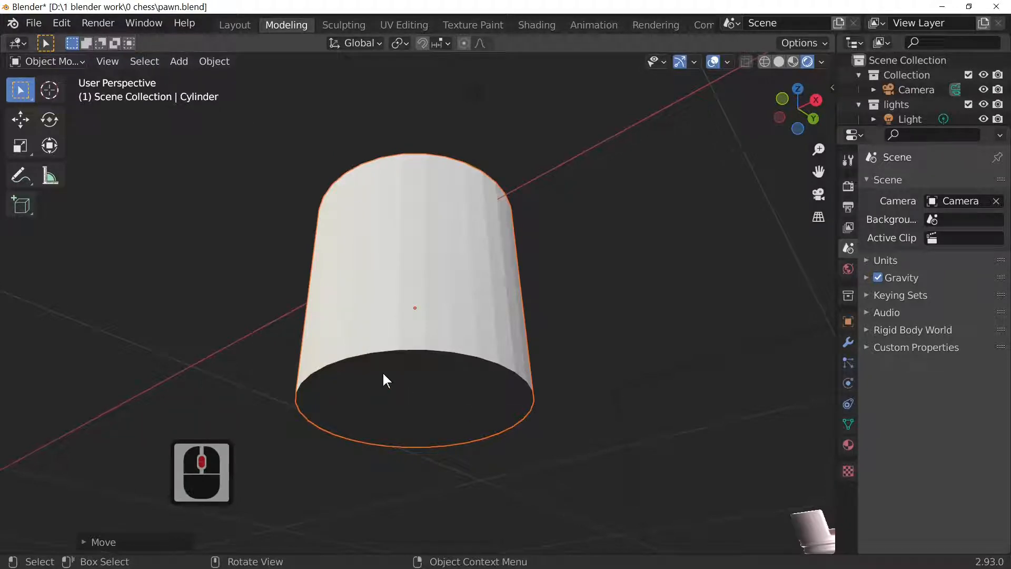
{"action": "key", "text": "Tab"}
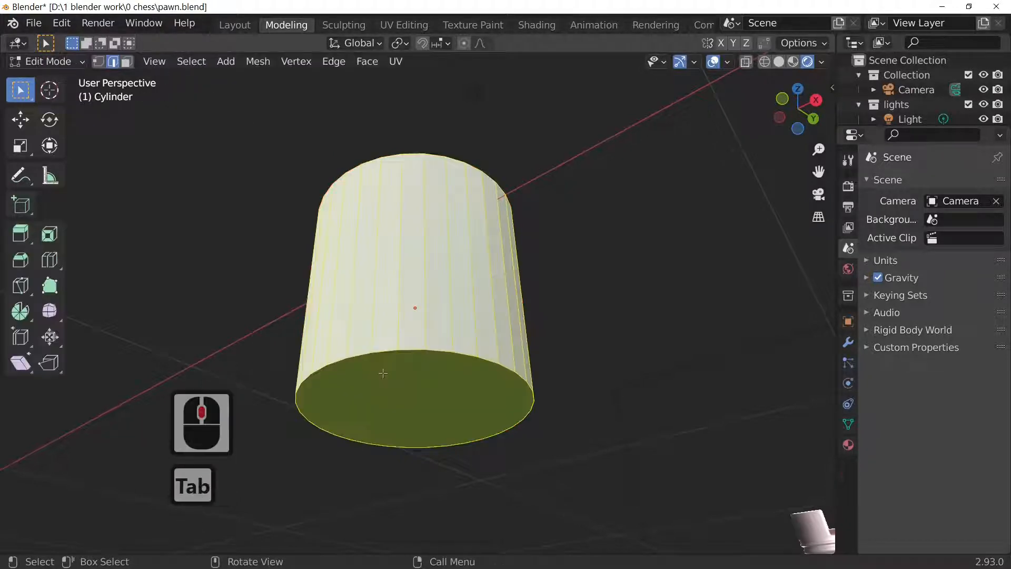
{"action": "left_click", "coordinate": [126, 61]}
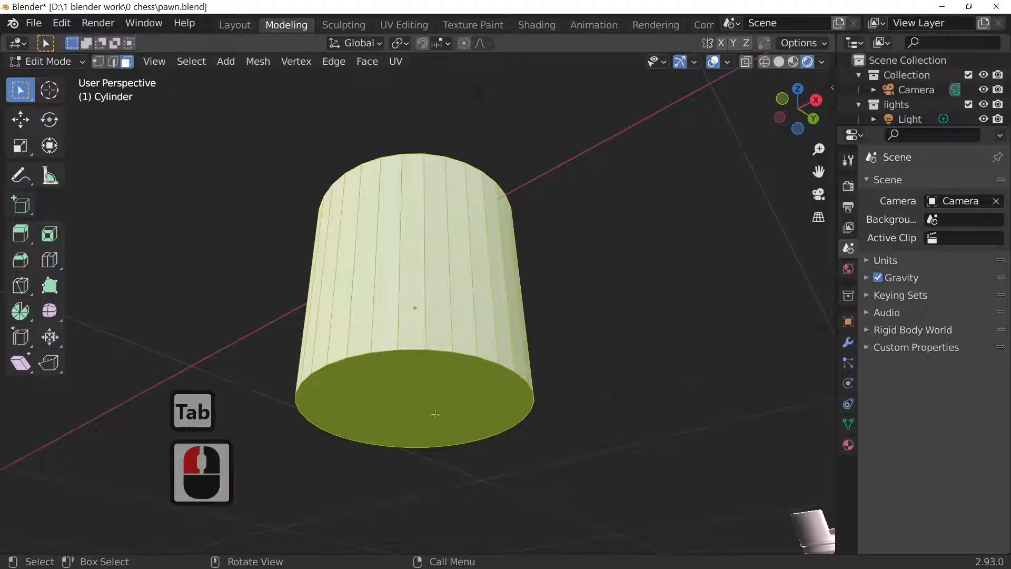
{"action": "left_click", "coordinate": [459, 407]}
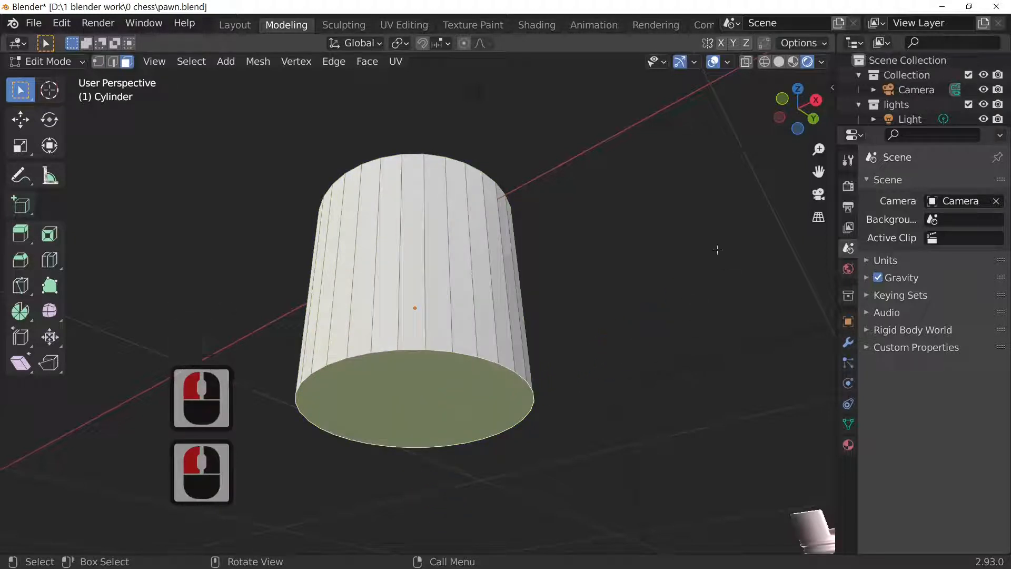
{"action": "key", "text": "1"}
{"action": "scroll", "coordinate": [717, 255], "scroll_direction": "down", "scroll_amount": 3}
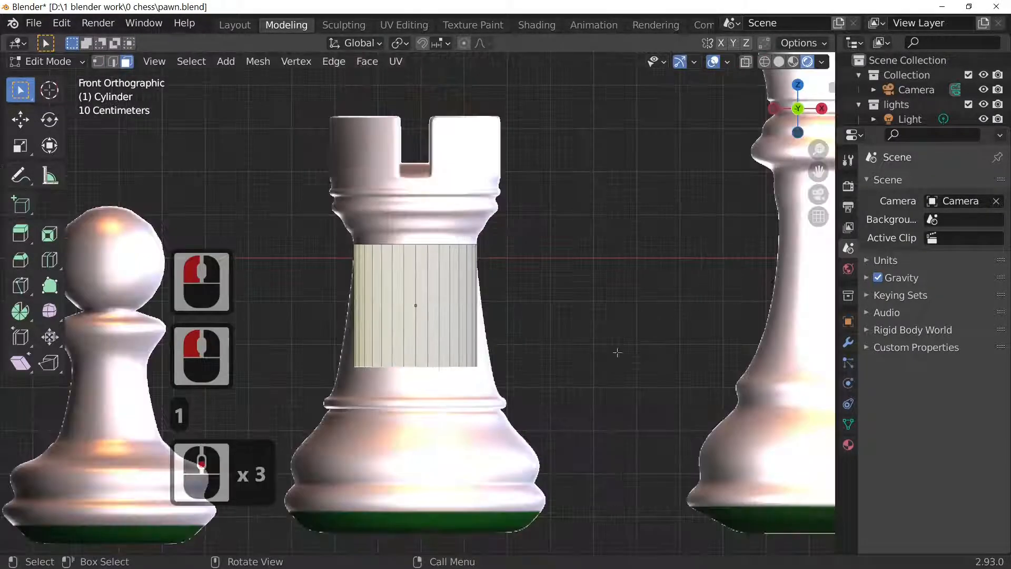
{"action": "key", "text": "g"}
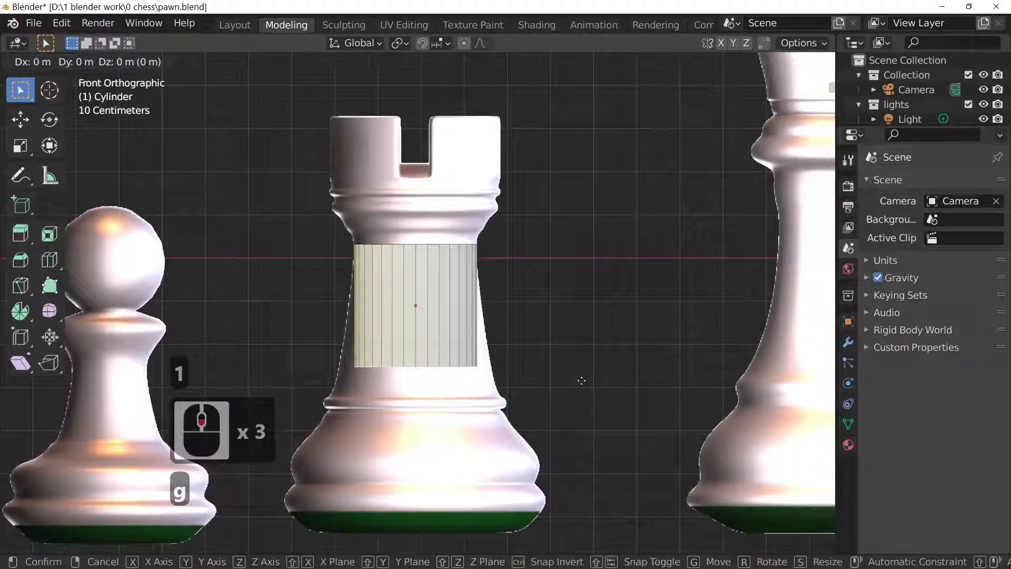
{"action": "key", "text": "z"}
{"action": "key", "text": "z"}
{"action": "key", "text": "z"}
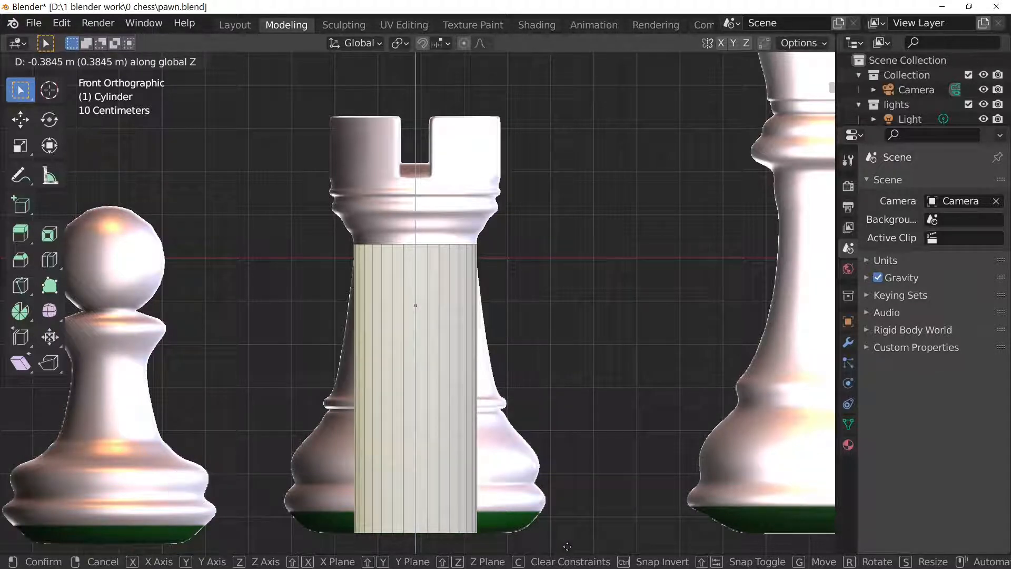
{"action": "left_click", "coordinate": [567, 546]}
Scale the cylinder's bottom face up by about 1.57 to taper the rook's body.
{"action": "key", "text": "s"}
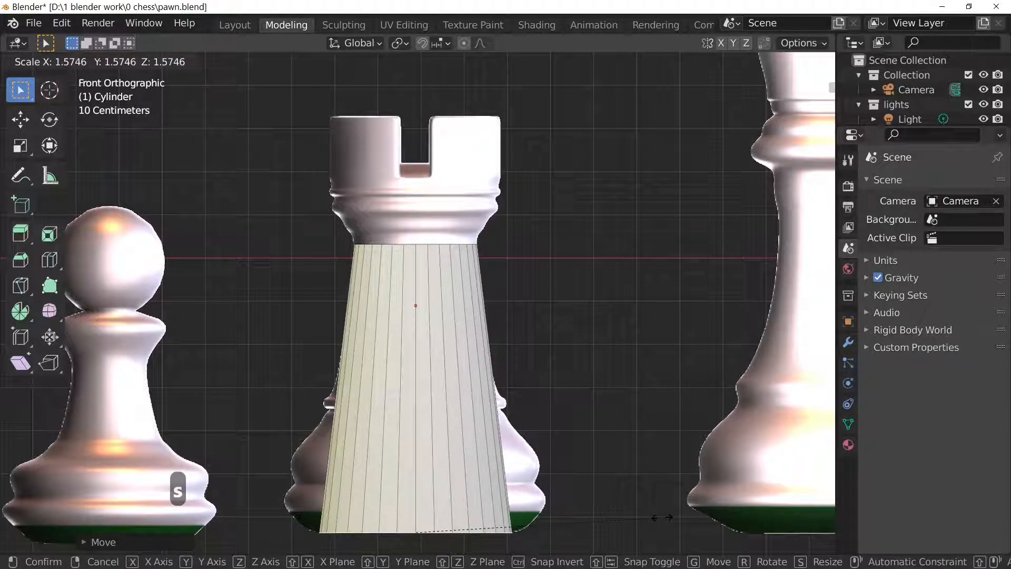
{"action": "left_click", "coordinate": [661, 517]}
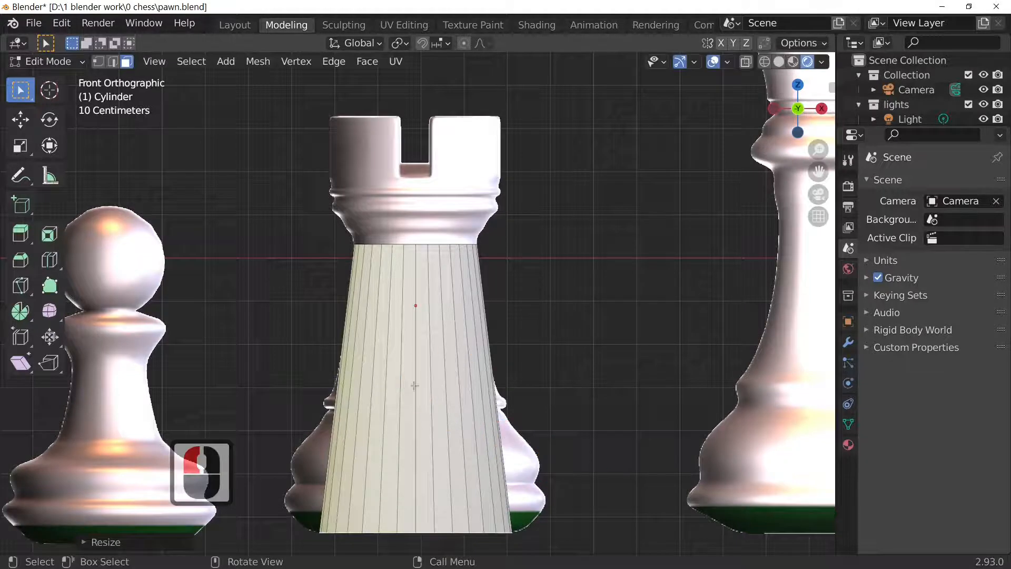
{"action": "left_click", "coordinate": [501, 380]}
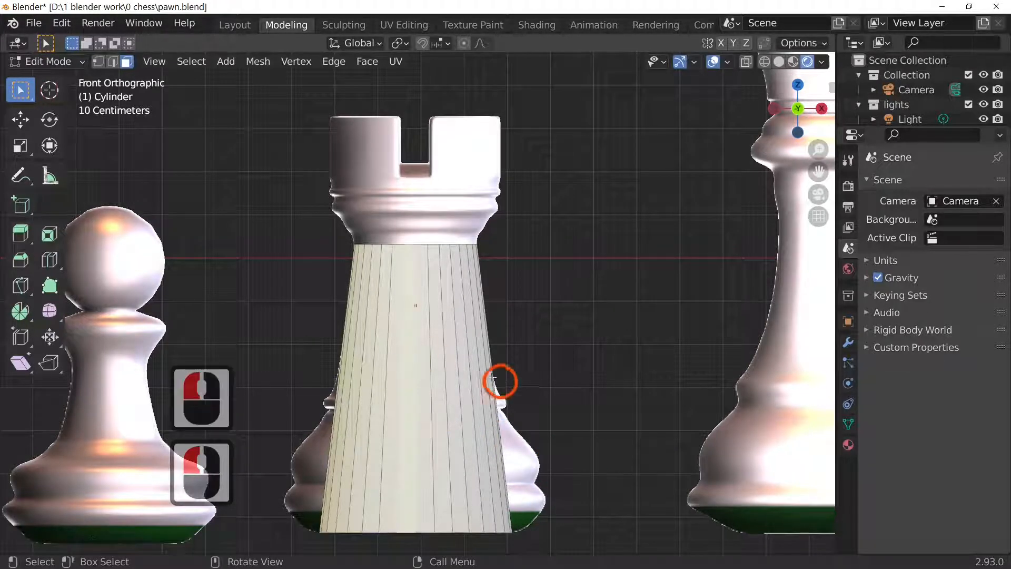
Switch to edge selection and add a horizontal loop cut around the middle of the tapered cylinder.
{"action": "left_click", "coordinate": [112, 62]}
{"action": "left_click", "coordinate": [425, 501]}
{"action": "left_click", "coordinate": [446, 456]}
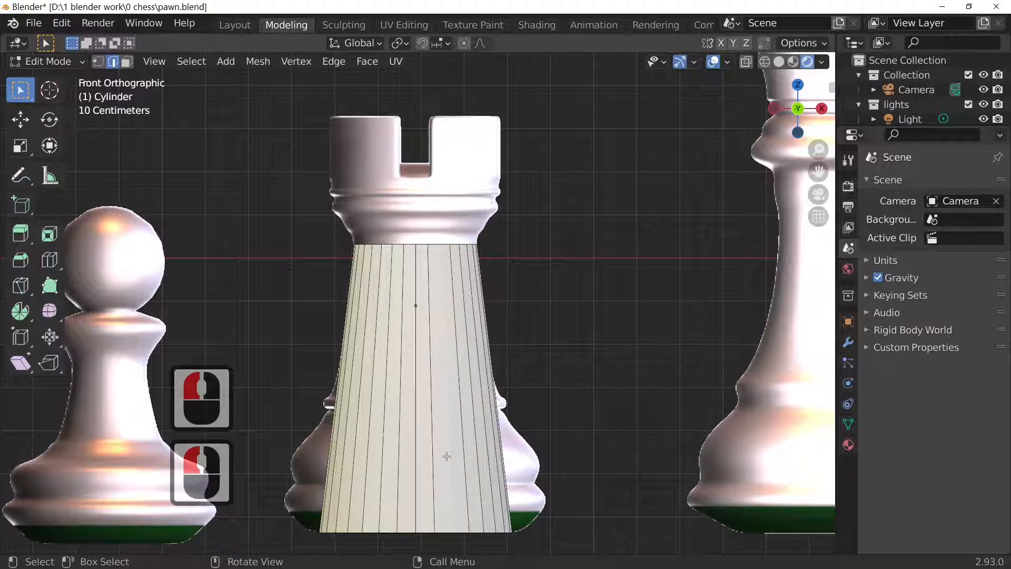
{"action": "key", "text": "ctrl"}
{"action": "key", "text": "ctrl+r"}
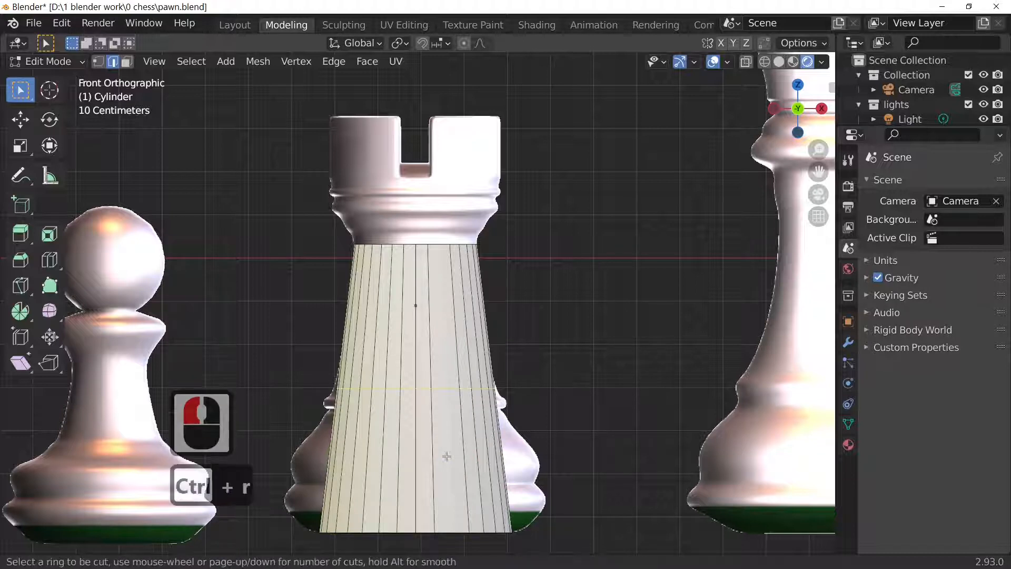
{"action": "left_click", "coordinate": [447, 456]}
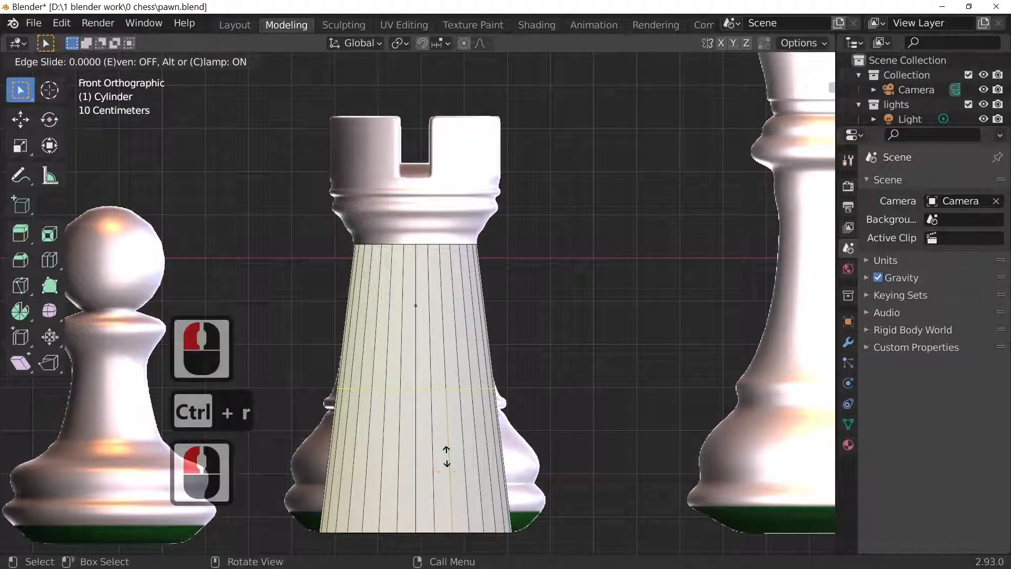
{"action": "left_click", "coordinate": [462, 456]}
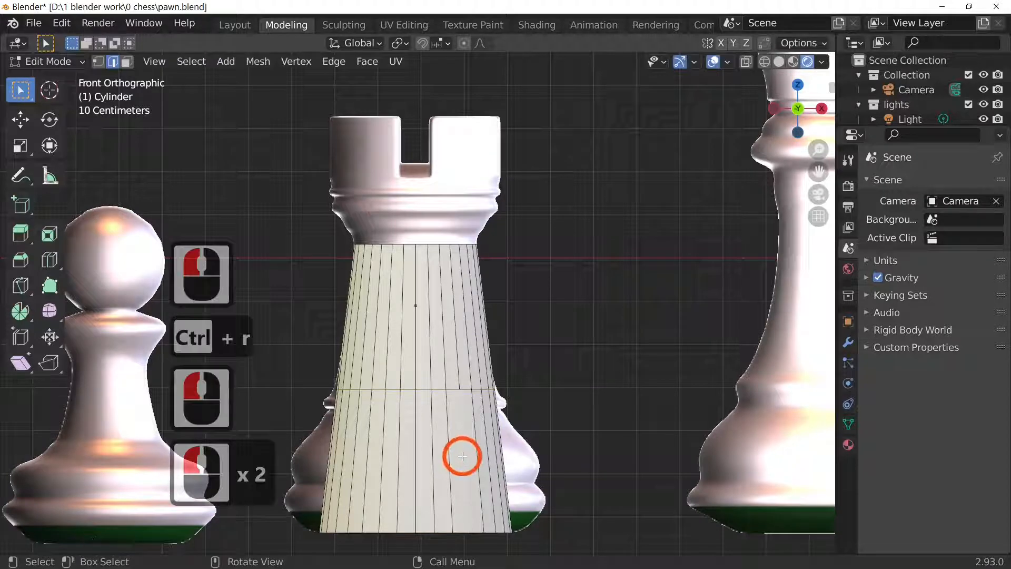
Add a second horizontal loop cut centred in the lower half of the tapered cylinder.
{"action": "key", "text": "ctrl+r"}
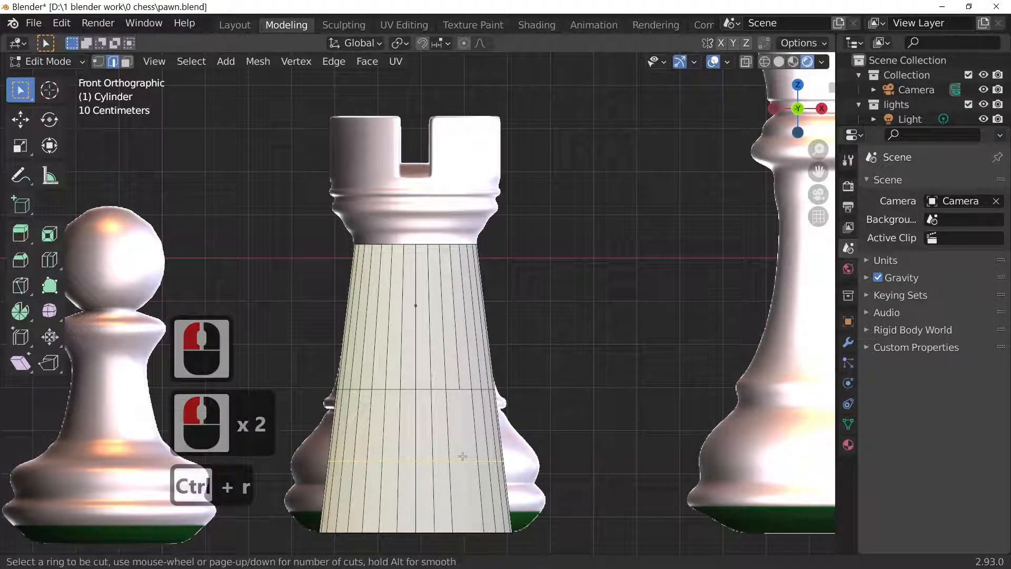
{"action": "left_click", "coordinate": [463, 457]}
{"action": "left_click", "coordinate": [460, 455]}
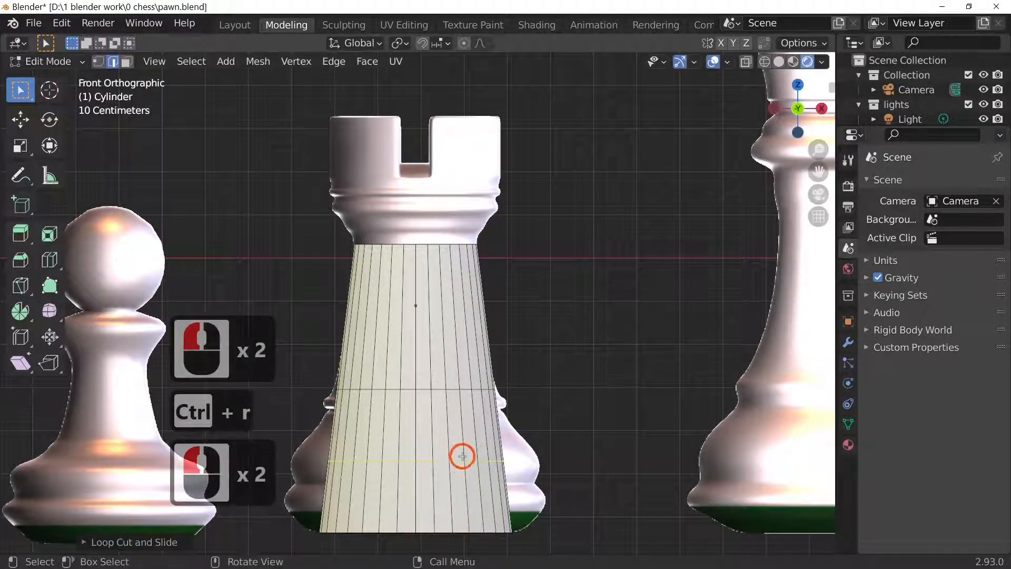
Add a horizontal loop cut in the upper half of the tapered body and scale it down to about 0.93 to match the reference outline.
{"action": "left_click", "coordinate": [460, 315]}
{"action": "key", "text": "ctrl+r"}
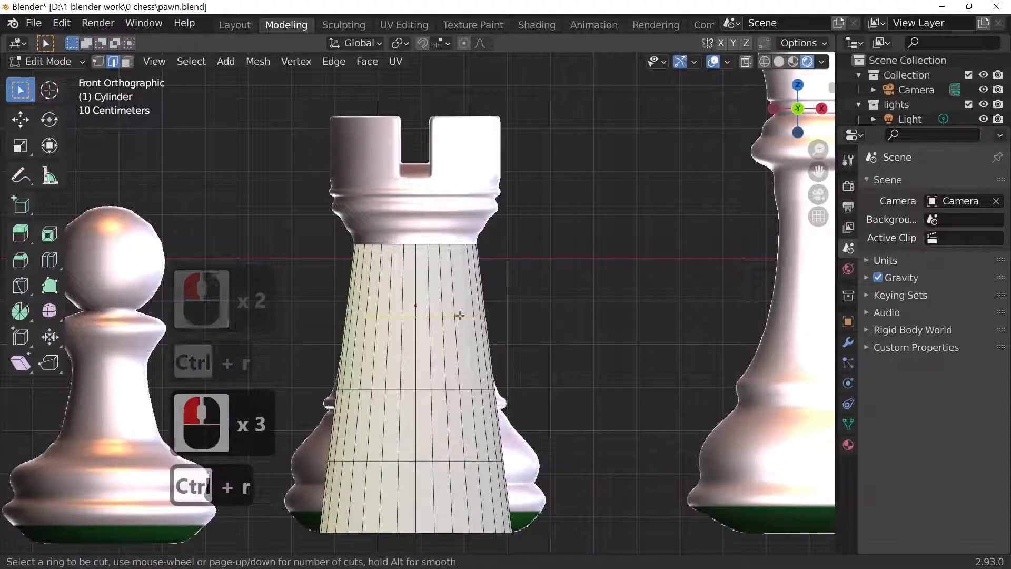
{"action": "left_click", "coordinate": [459, 316]}
{"action": "left_click", "coordinate": [460, 316]}
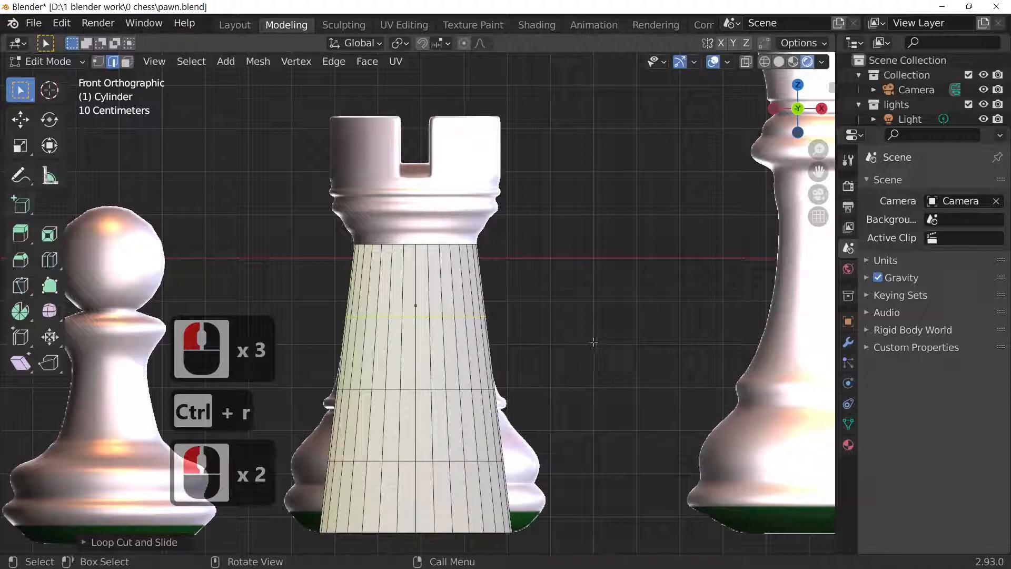
{"action": "key", "text": "s"}
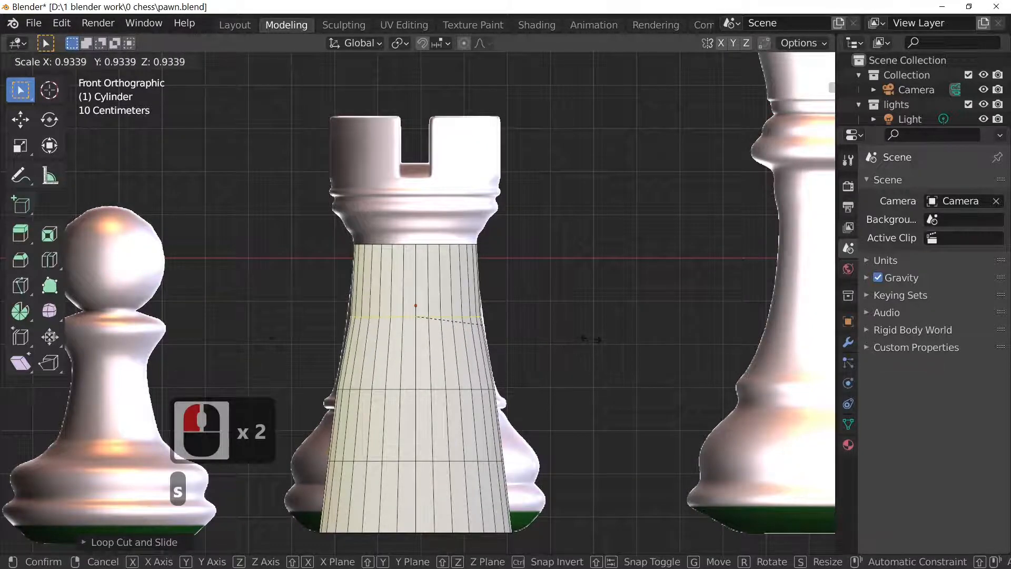
{"action": "left_click", "coordinate": [590, 338]}
{"action": "left_click", "coordinate": [485, 365]}
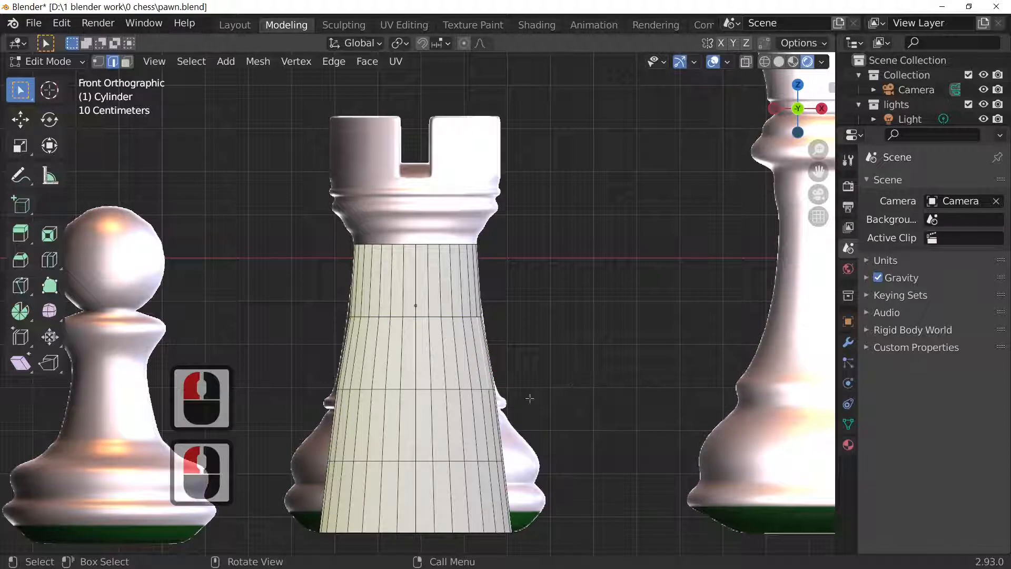
Add a loop cut between the middle and lower loops and slide it up to the reference rook's narrow ring above the base.
{"action": "left_click", "coordinate": [492, 430]}
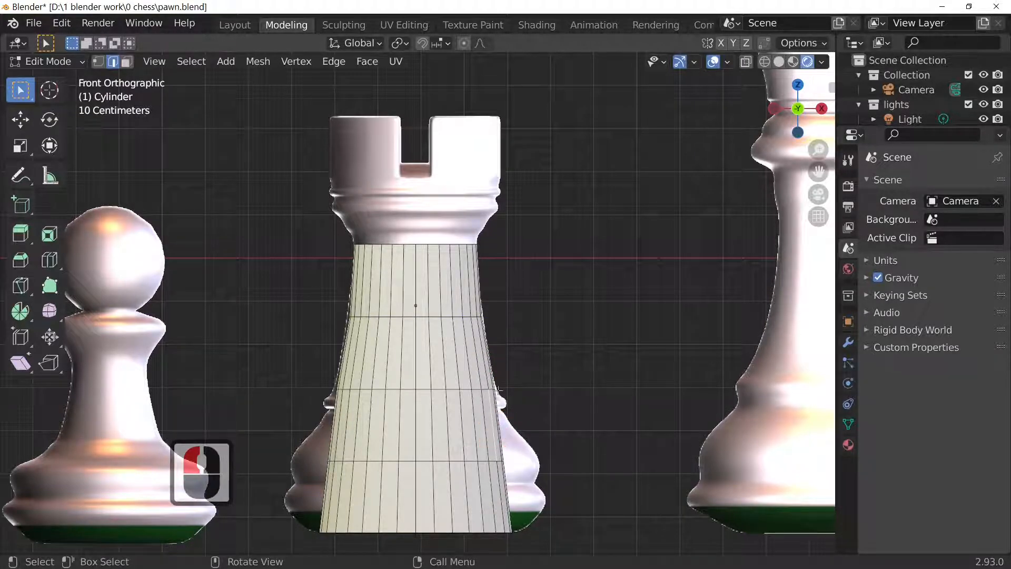
{"action": "left_click", "coordinate": [485, 436]}
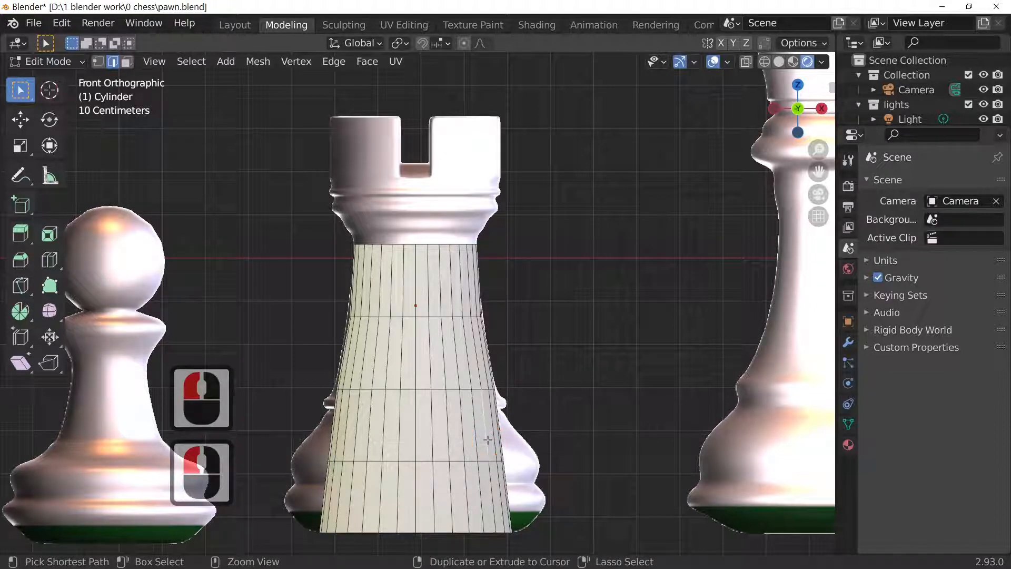
{"action": "key", "text": "ctrl+r"}
{"action": "left_click", "coordinate": [482, 440]}
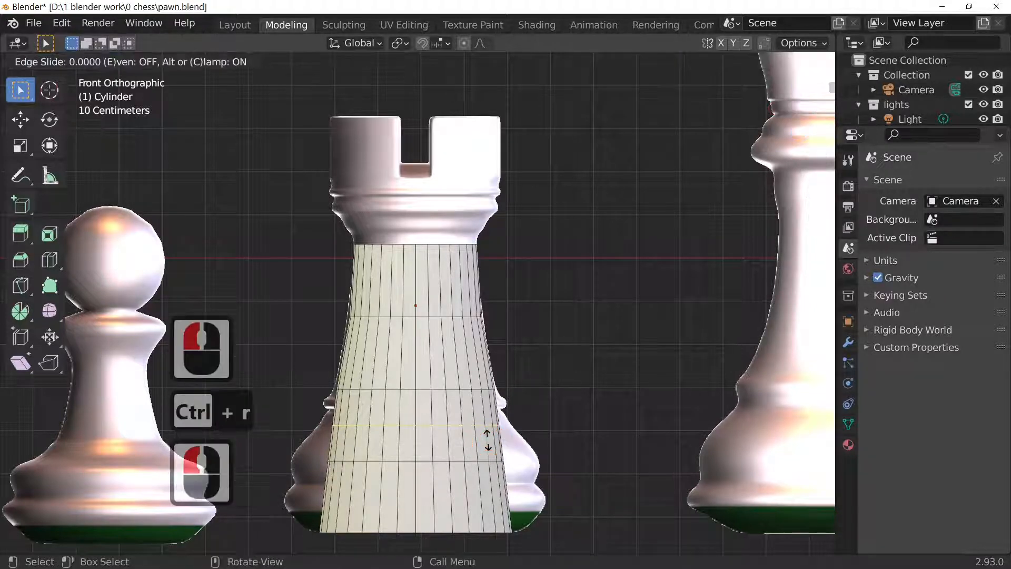
{"action": "key", "text": "g"}
{"action": "key", "text": "g"}
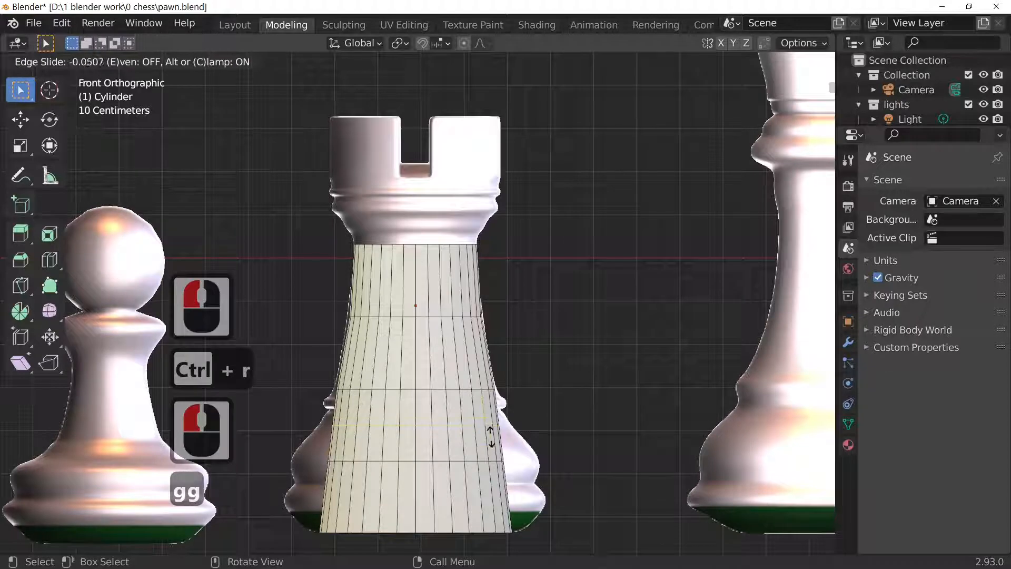
{"action": "left_click", "coordinate": [490, 408]}
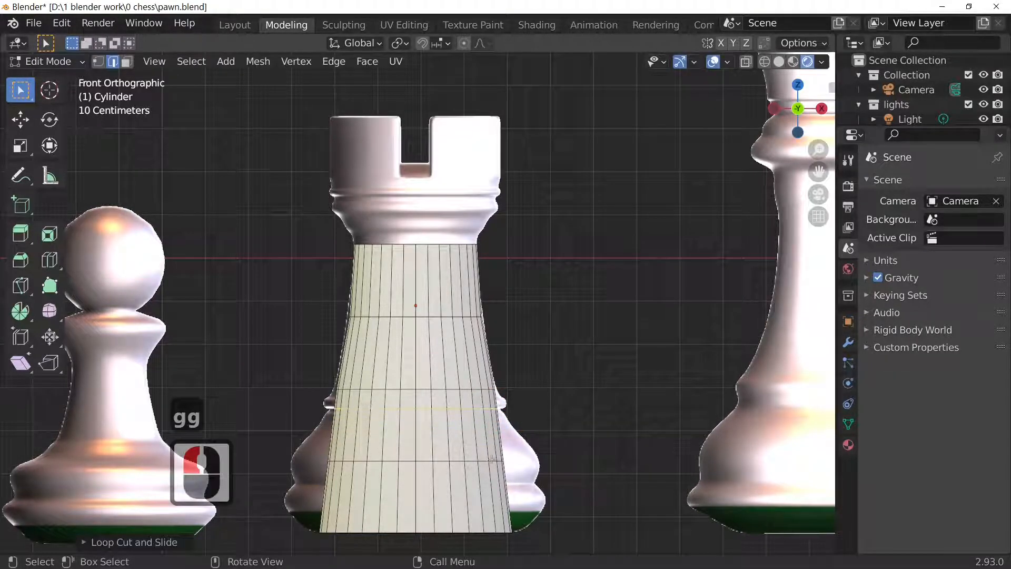
Select the lowest edge loop, scale it out to the reference base's width and slide it up along the flared side.
{"action": "left_click", "coordinate": [470, 460]}
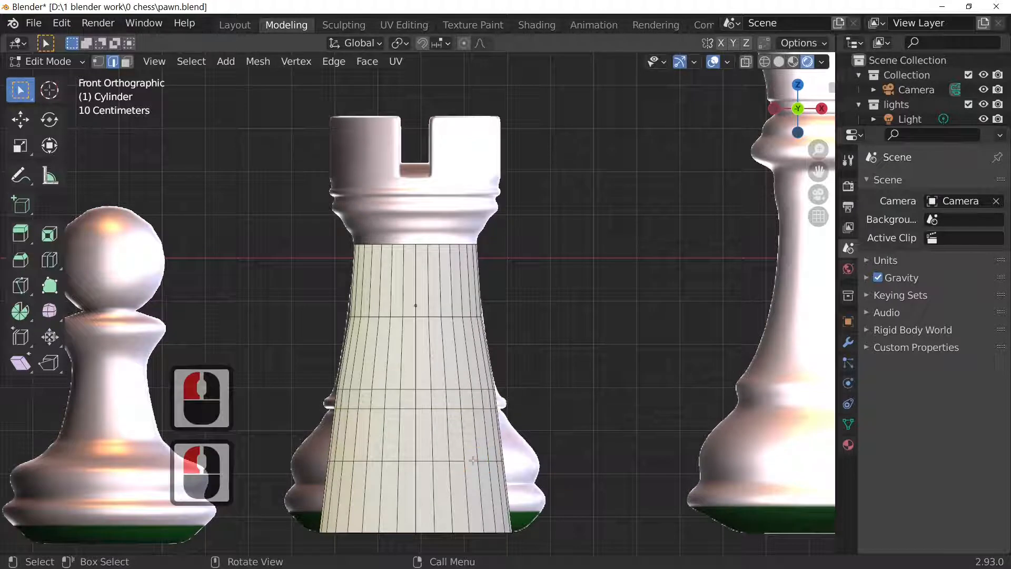
{"action": "left_click", "coordinate": [473, 460], "text": "alt"}
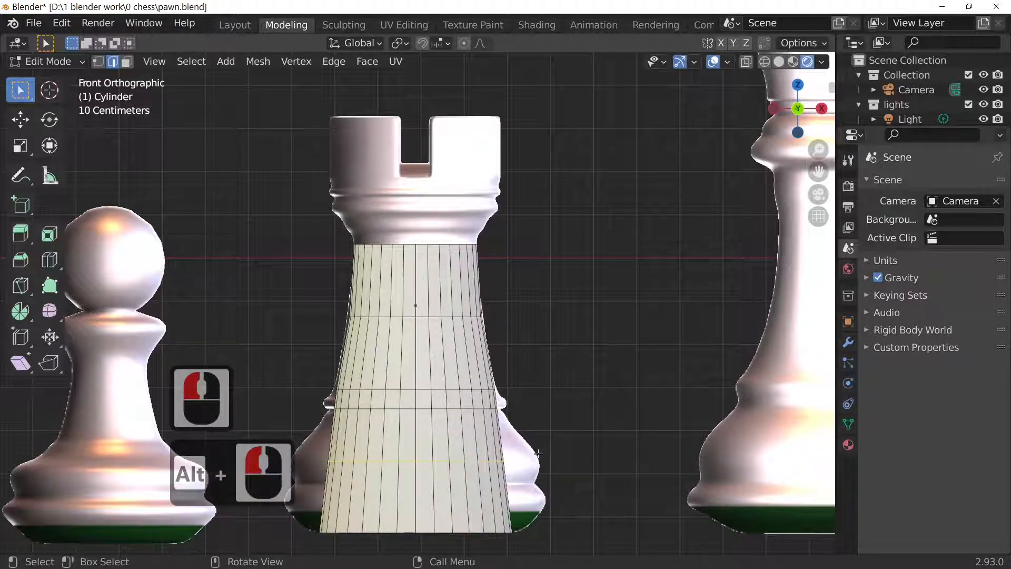
{"action": "key", "text": "s"}
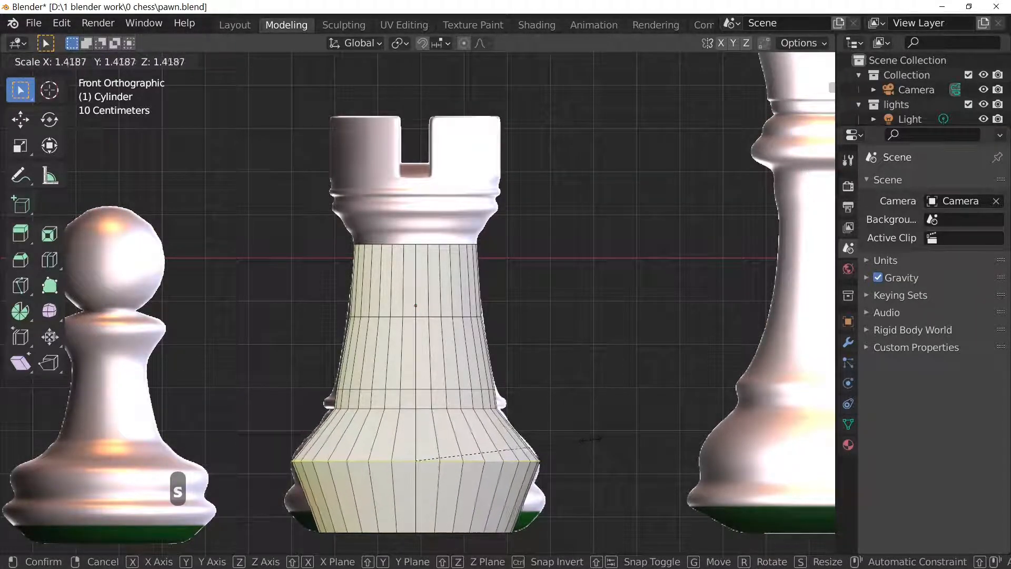
{"action": "left_click", "coordinate": [599, 437]}
{"action": "key", "text": "g"}
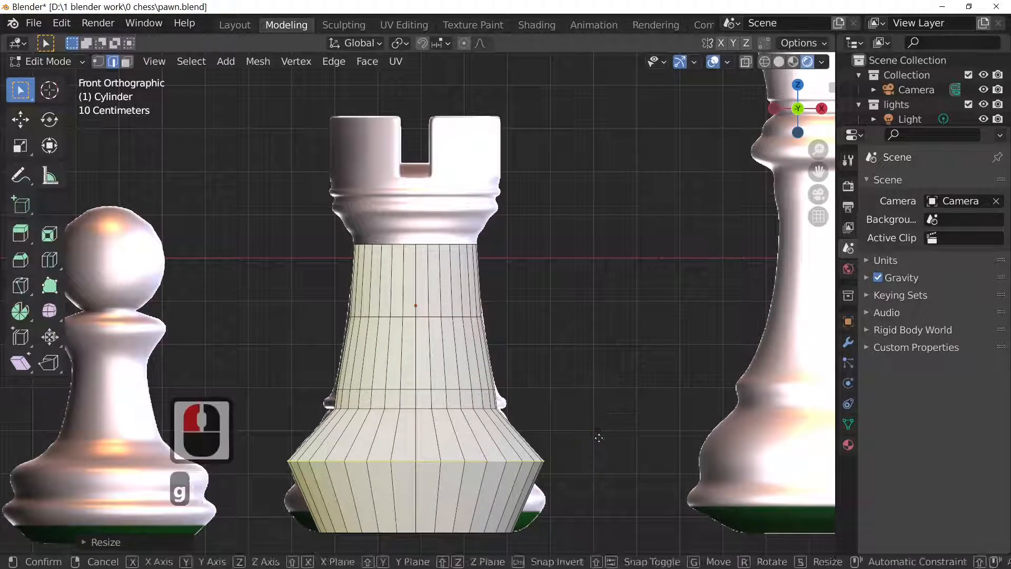
{"action": "key", "text": "g"}
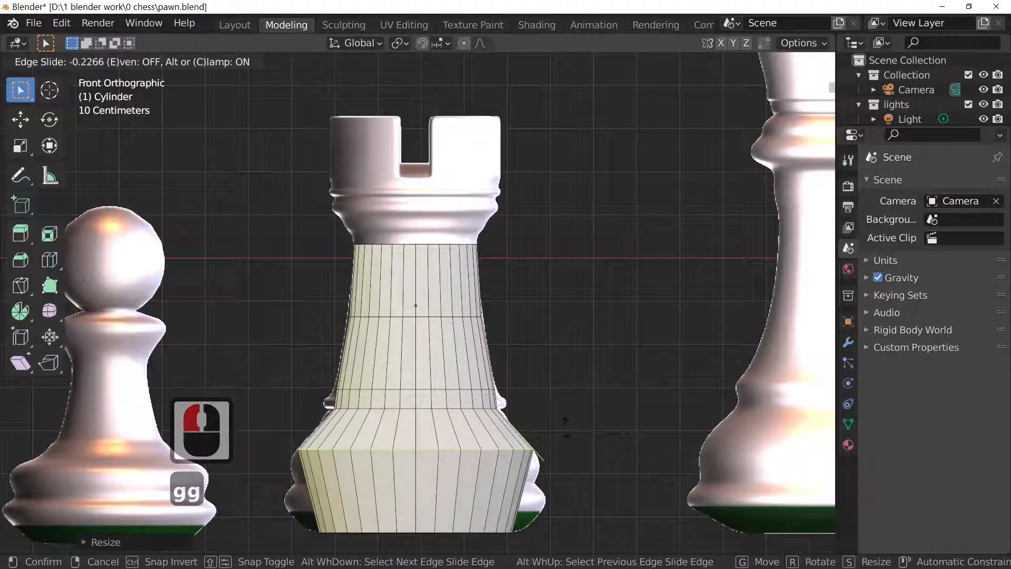
{"action": "left_click", "coordinate": [561, 428]}
Add a loop cut around the middle of the bottom section and scale it out to the reference base's outline.
{"action": "left_click", "coordinate": [497, 481]}
{"action": "left_click", "coordinate": [493, 492]}
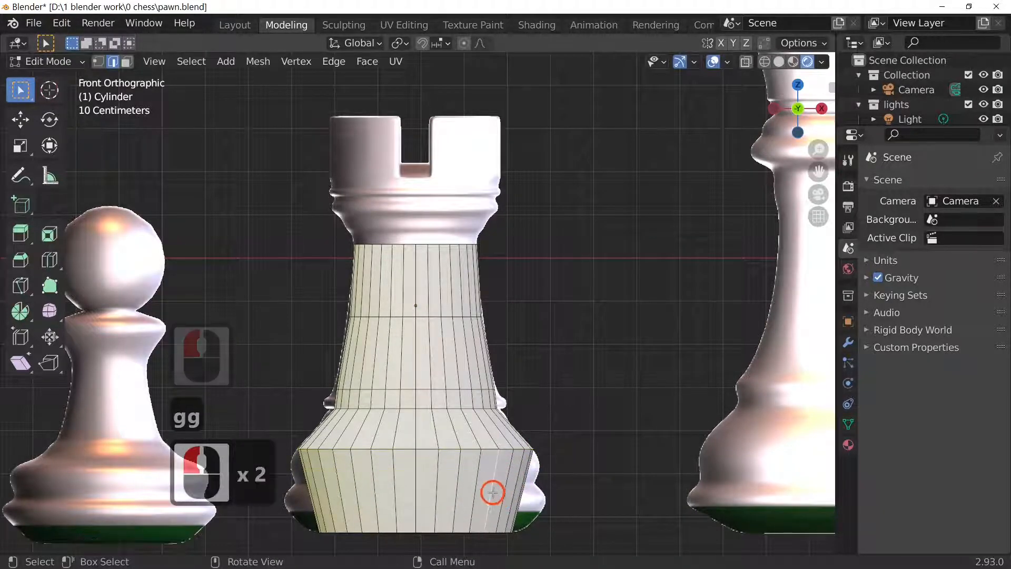
{"action": "key", "text": "ctrl+r"}
{"action": "left_click", "coordinate": [493, 493]}
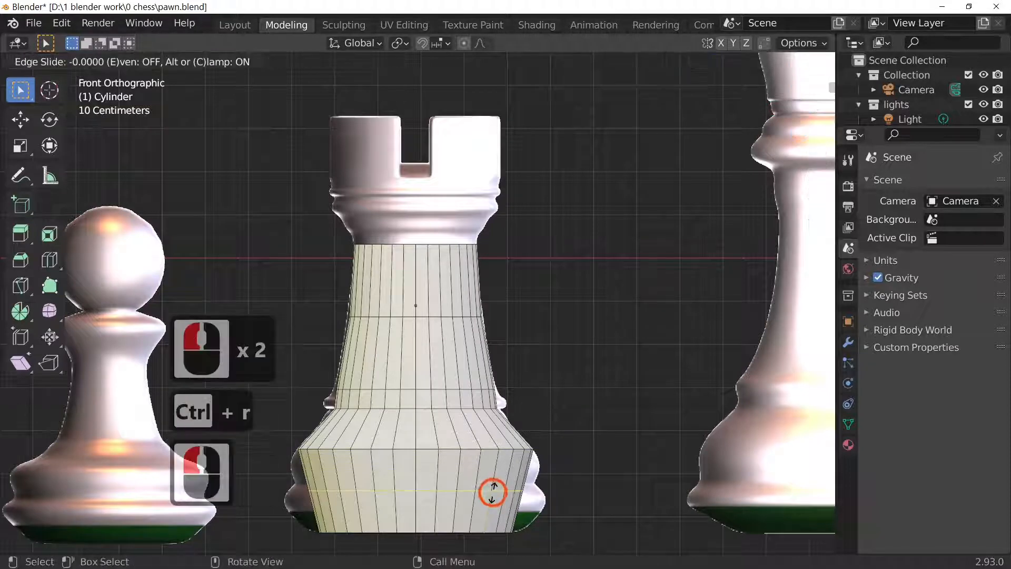
{"action": "key", "text": "s"}
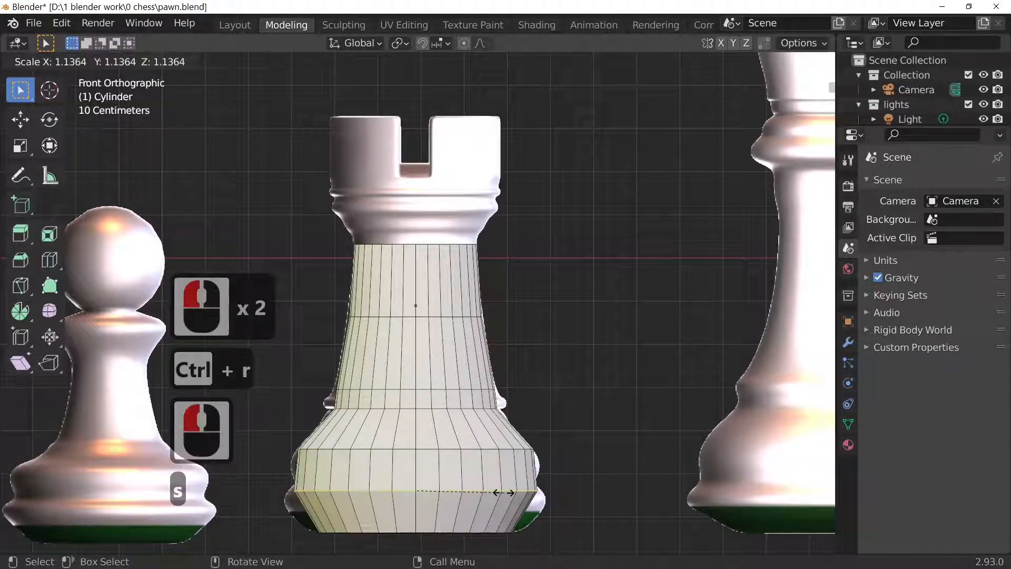
{"action": "left_click", "coordinate": [509, 489]}
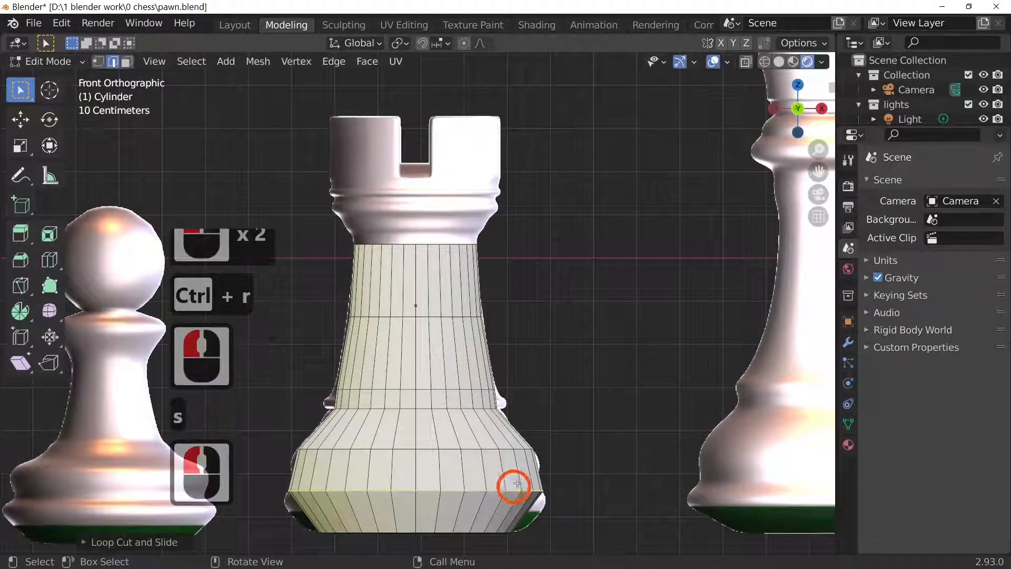
Add a loop cut around the middle of the base's bulge and scale it out slightly to the reference outline.
{"action": "left_click", "coordinate": [511, 477]}
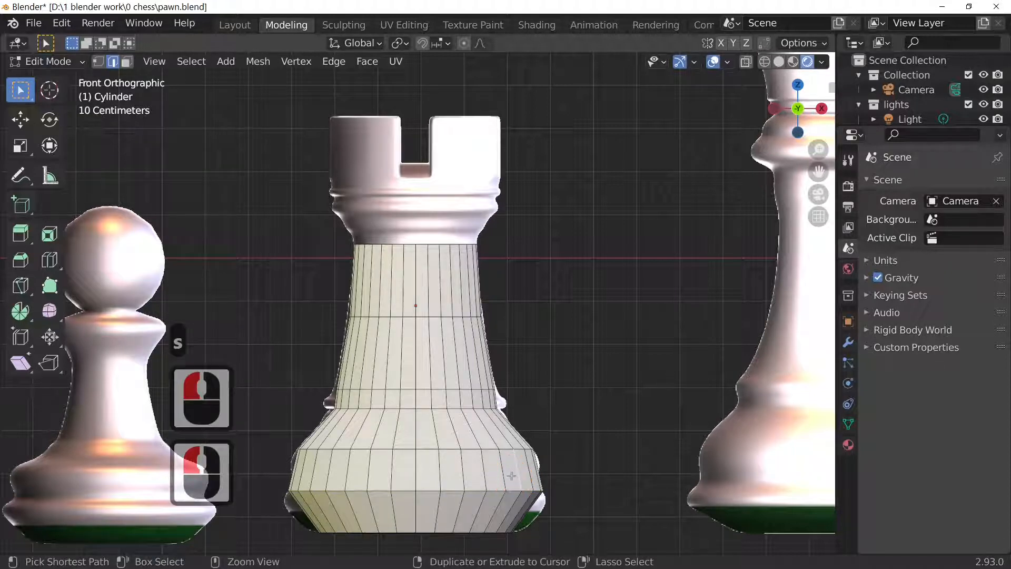
{"action": "key", "text": "ctrl+r"}
{"action": "left_click", "coordinate": [511, 476]}
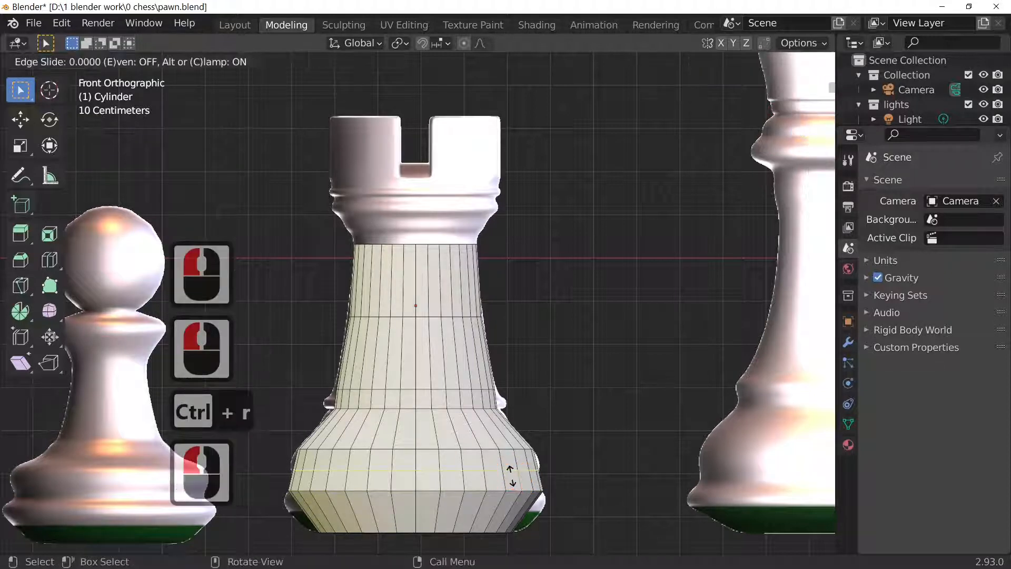
{"action": "key", "text": "s"}
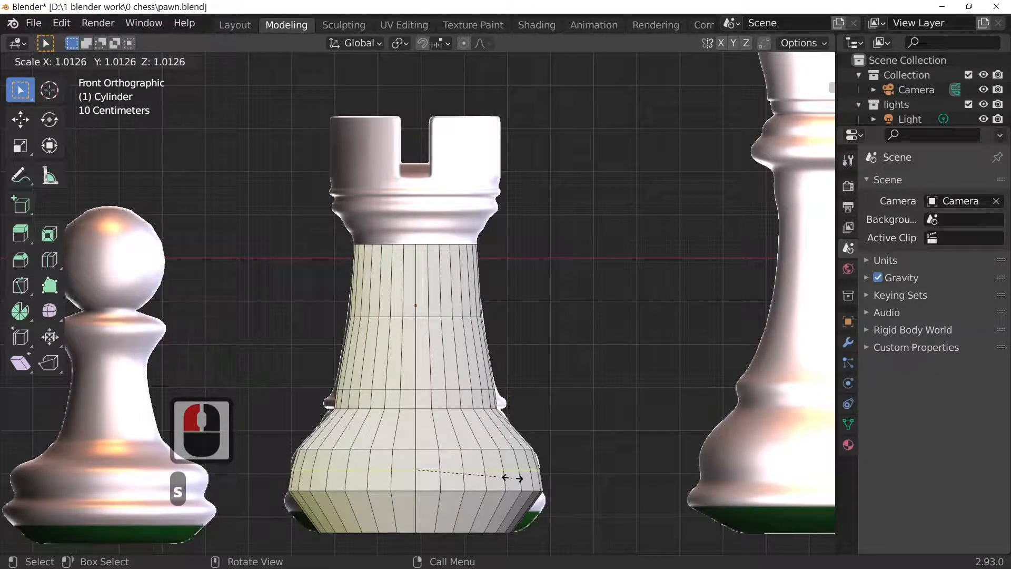
{"action": "left_click", "coordinate": [515, 478]}
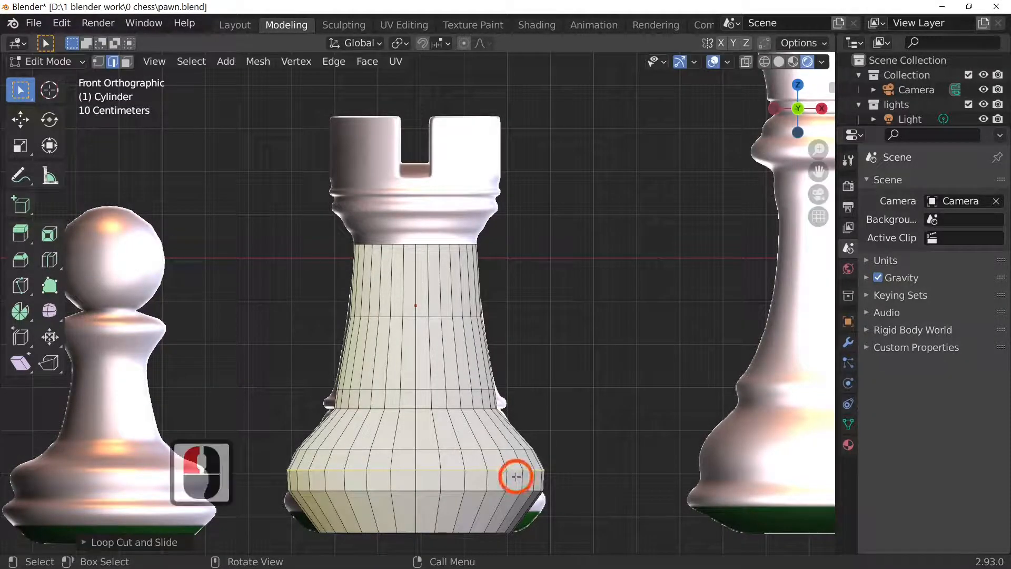
Slide the bulge's new edge loop up close to the loop at the bulge's upper rim.
{"action": "key", "text": "g"}
{"action": "key", "text": "g"}
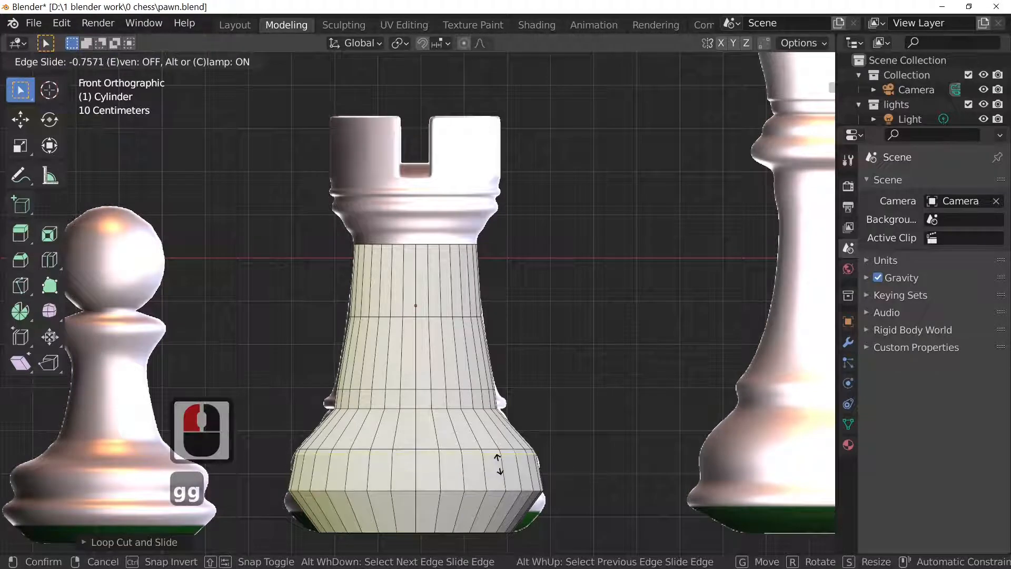
{"action": "left_click", "coordinate": [499, 469]}
Add another loop cut in the lower part of the bulge and scale it in slightly to follow the reference's groove.
{"action": "left_click", "coordinate": [511, 483]}
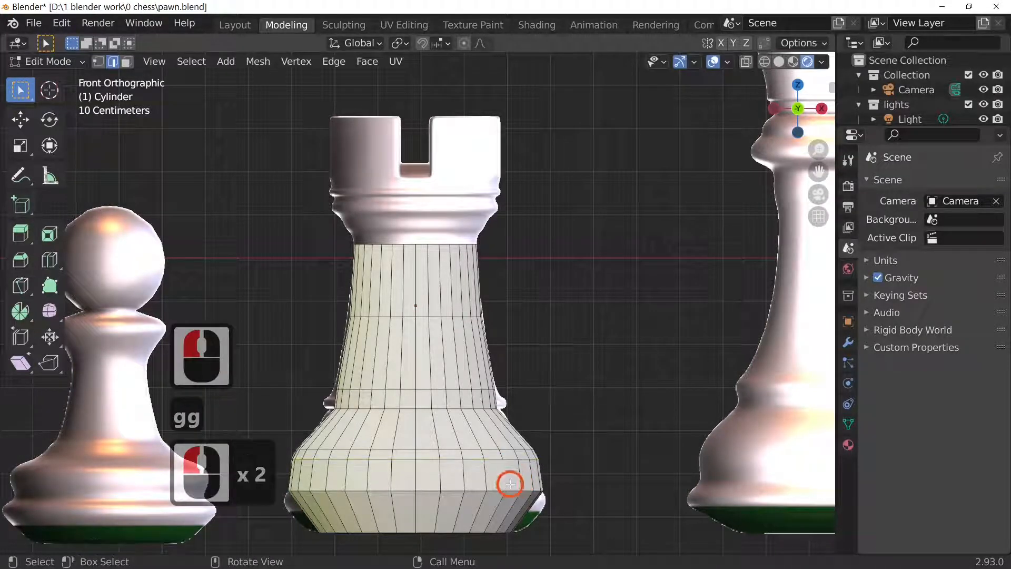
{"action": "left_click", "coordinate": [511, 483]}
{"action": "key", "text": "ctrl+r"}
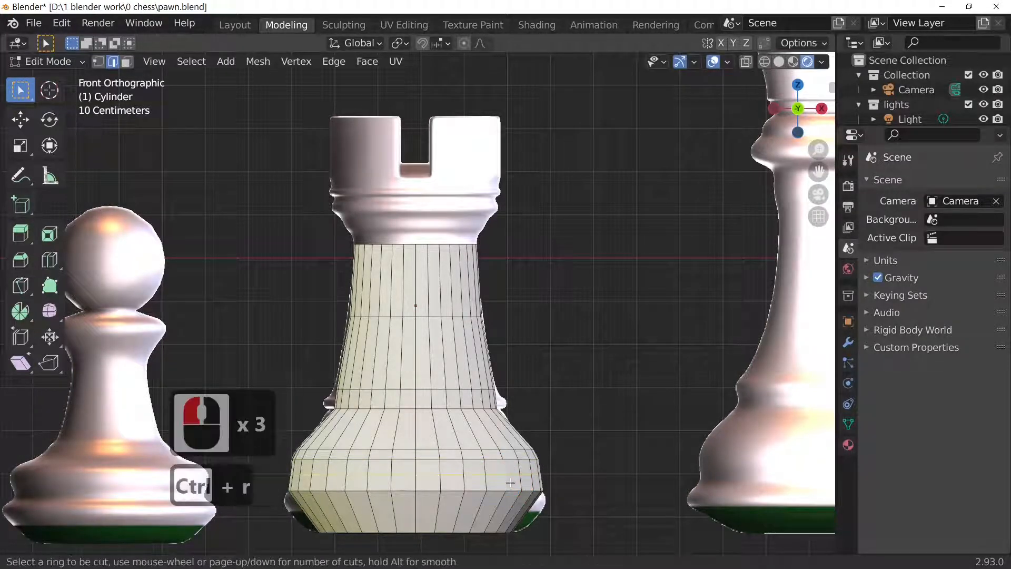
{"action": "left_click", "coordinate": [510, 483]}
{"action": "left_click", "coordinate": [510, 482]}
{"action": "key", "text": "s"}
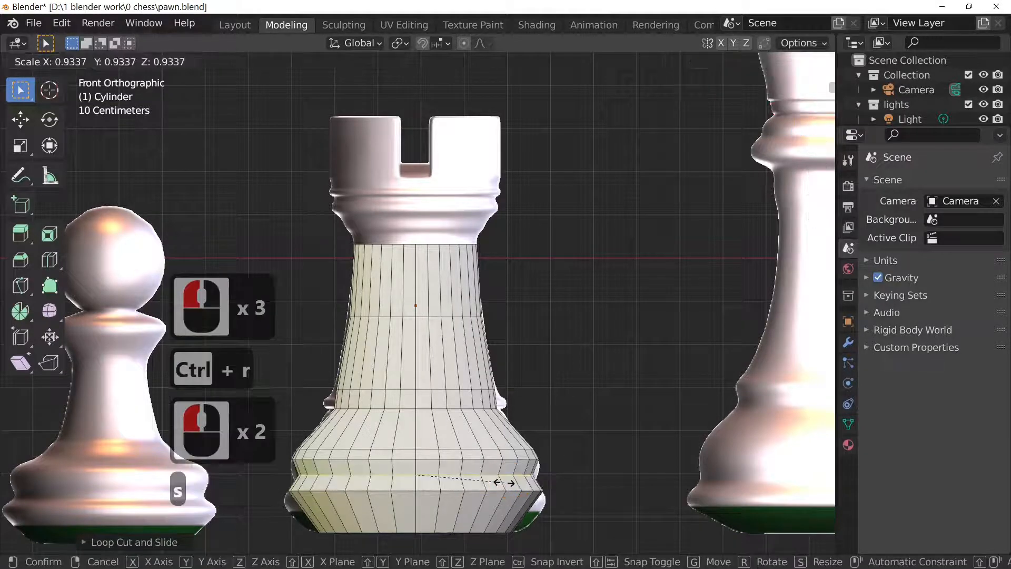
{"action": "left_click", "coordinate": [508, 481]}
Add a loop cut around the middle of the bottommost section and scale it up by about 1.11 to the reference outline.
{"action": "left_click", "coordinate": [506, 506]}
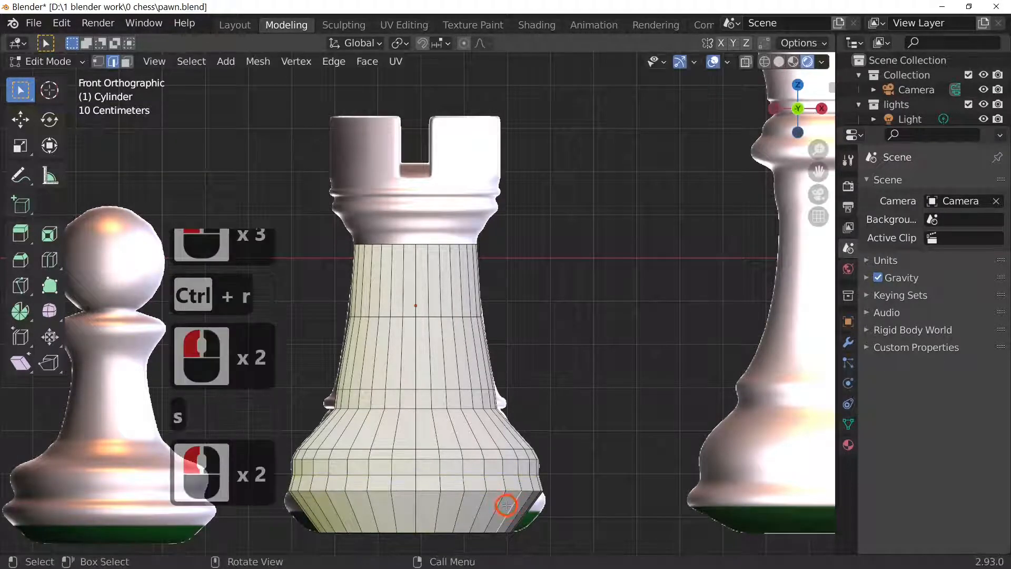
{"action": "key", "text": "ctrl+r"}
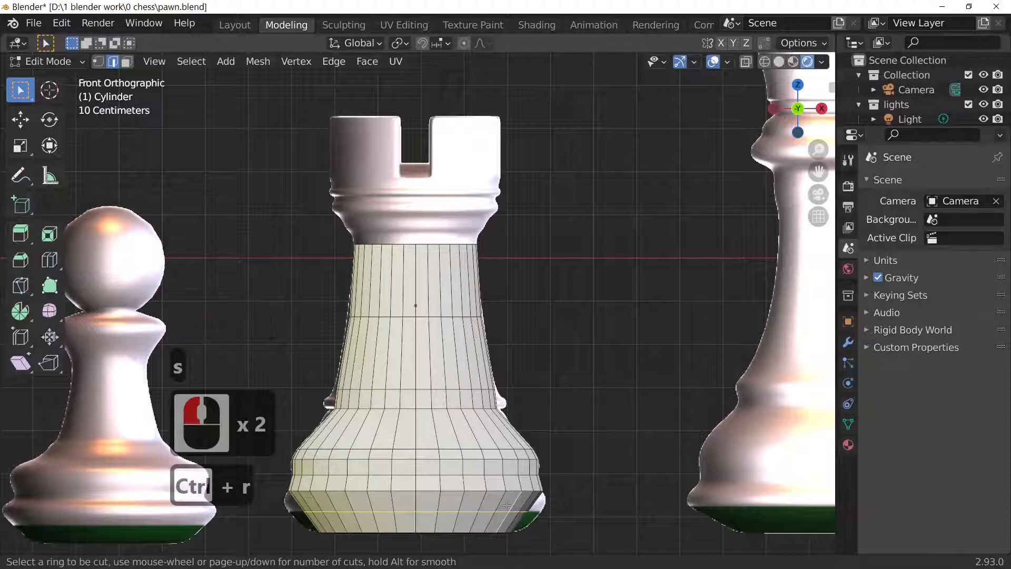
{"action": "key", "text": "s"}
{"action": "left_click", "coordinate": [525, 504]}
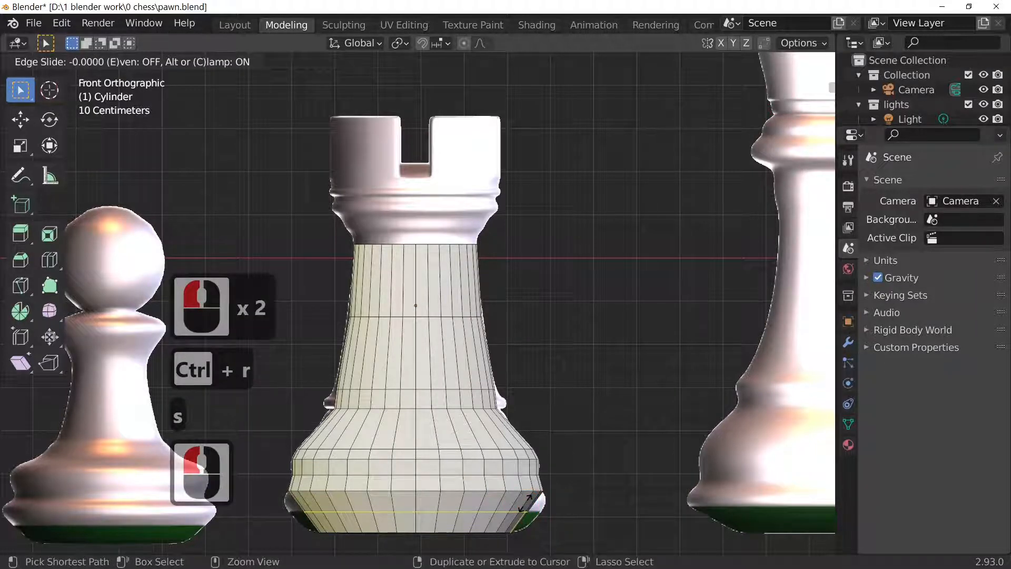
{"action": "key", "text": "ctrl+z"}
{"action": "key", "text": "ctrl+z"}
{"action": "key", "text": "ctrl+z"}
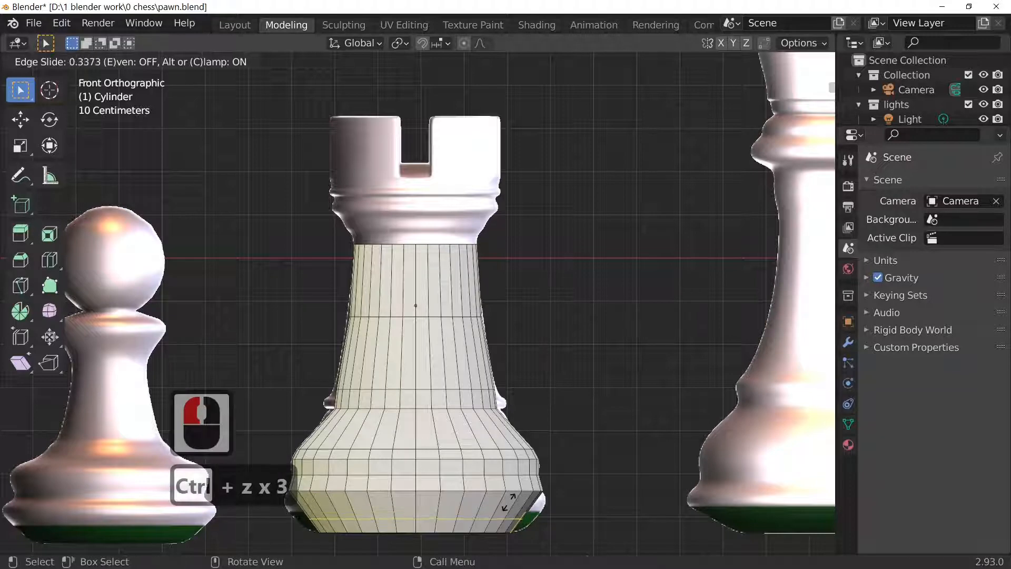
{"action": "left_click", "coordinate": [525, 503]}
{"action": "key", "text": "s"}
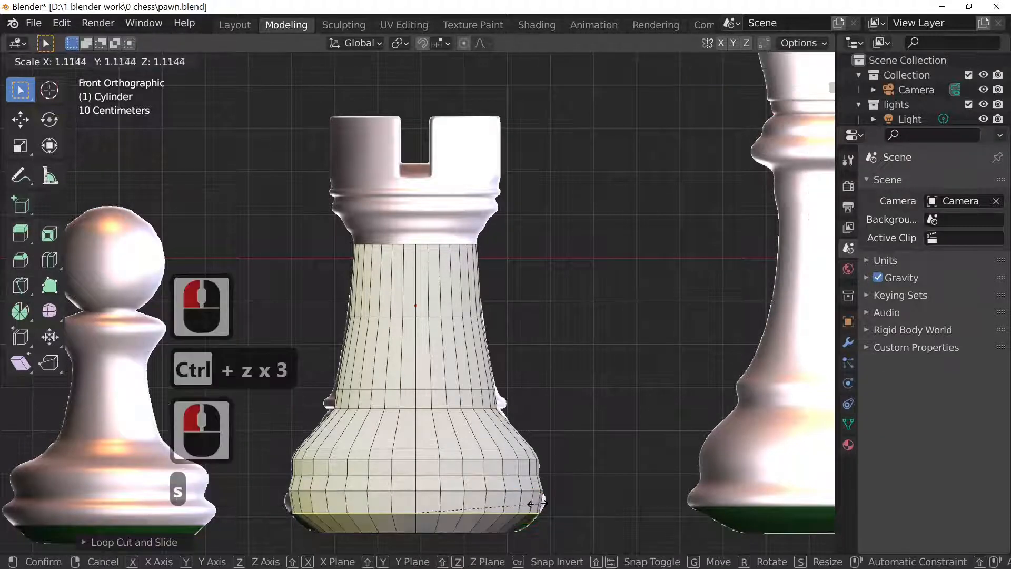
{"action": "left_click", "coordinate": [535, 501]}
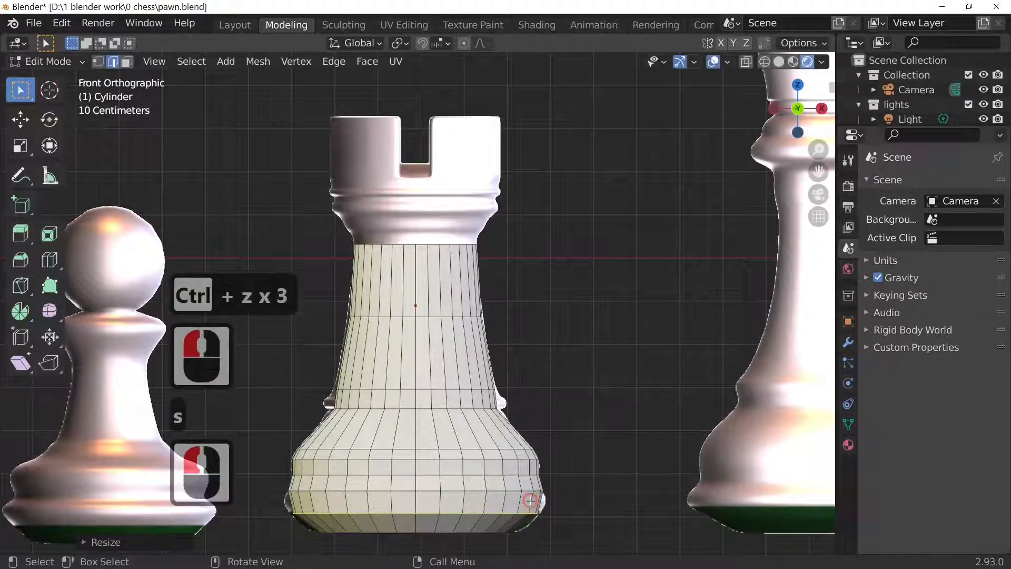
Add a loop cut in the band just above the bottommost section and scale it out slightly to the base's widest outline.
{"action": "left_click", "coordinate": [531, 501]}
{"action": "key", "text": "ctrl+r"}
{"action": "left_click", "coordinate": [531, 501]}
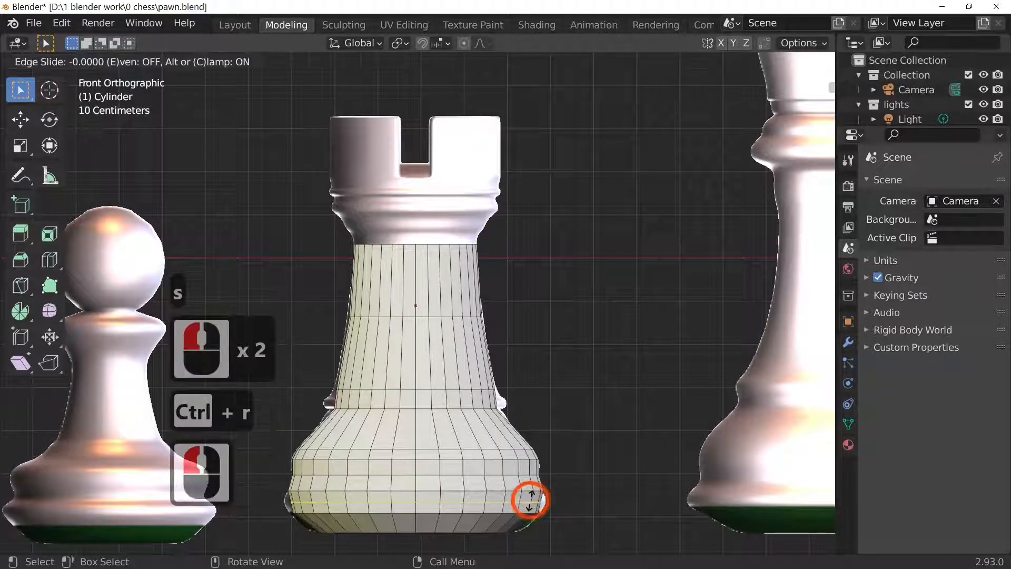
{"action": "key", "text": "s"}
{"action": "left_click", "coordinate": [534, 501]}
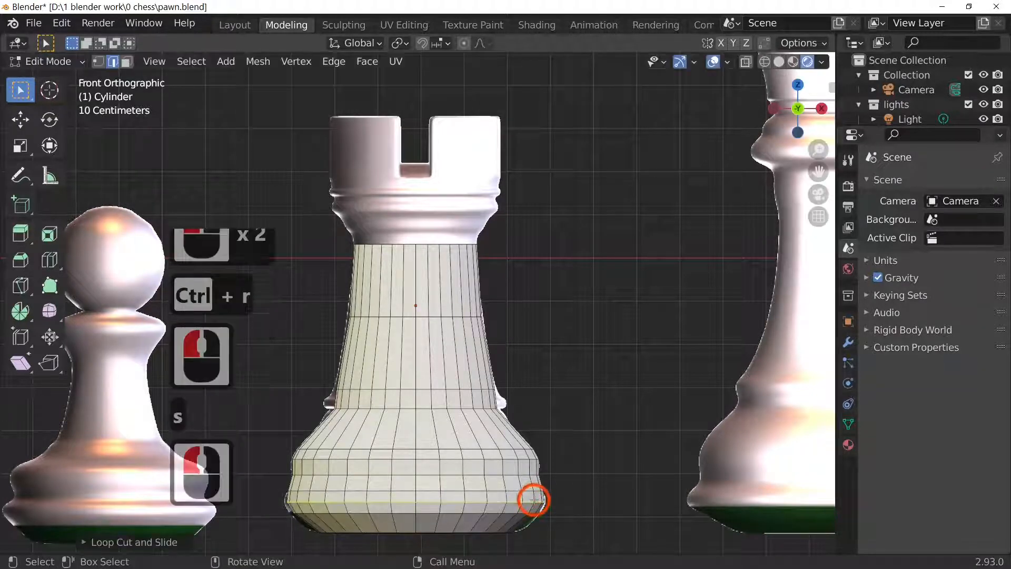
{"action": "left_click", "coordinate": [462, 355]}
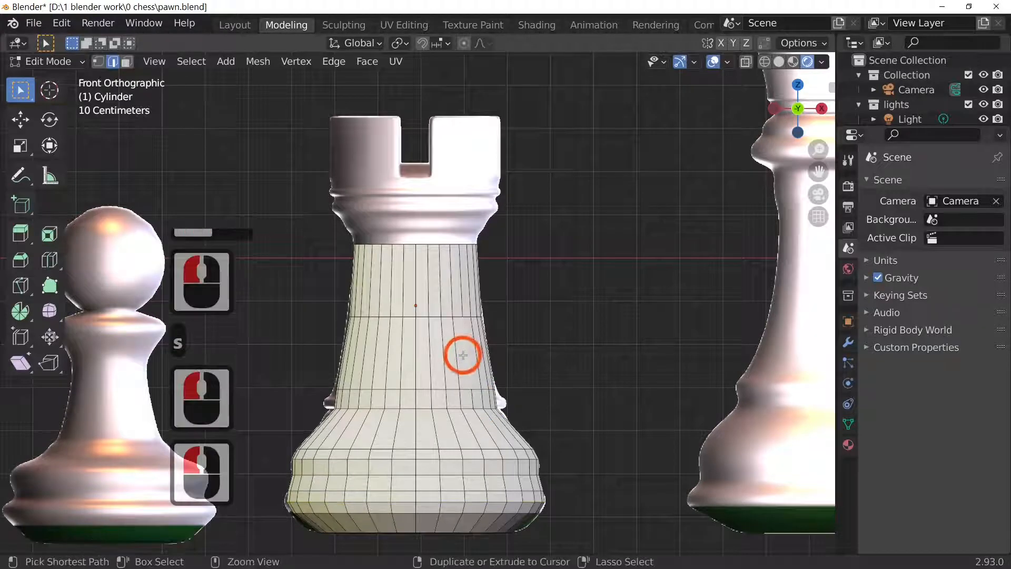
Add a loop cut in the lower part of the rook's body and scale it in to about 0.965 to match the outline.
{"action": "key", "text": "ctrl+r"}
{"action": "left_click", "coordinate": [462, 355]}
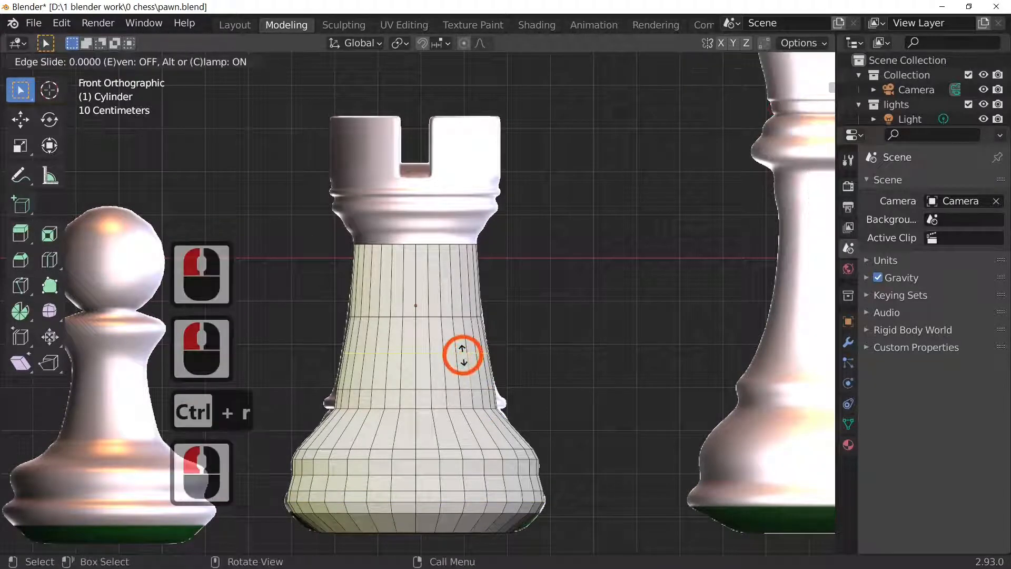
{"action": "key", "text": "s"}
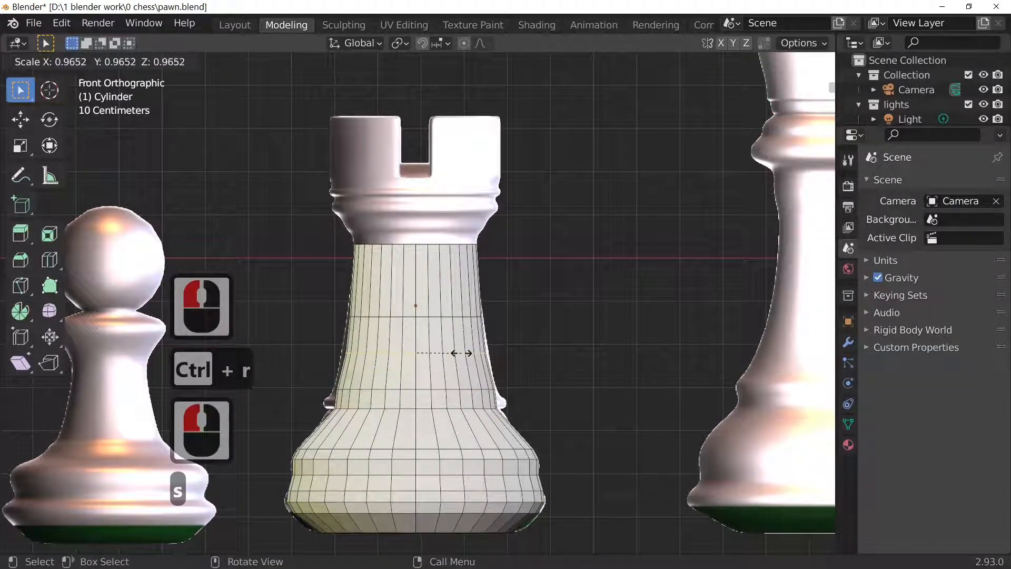
{"action": "left_click", "coordinate": [461, 351]}
{"action": "middle_click_drag", "start_coordinate": [553, 261], "coordinate": [549, 377]}
{"action": "key", "text": "KP_1"}
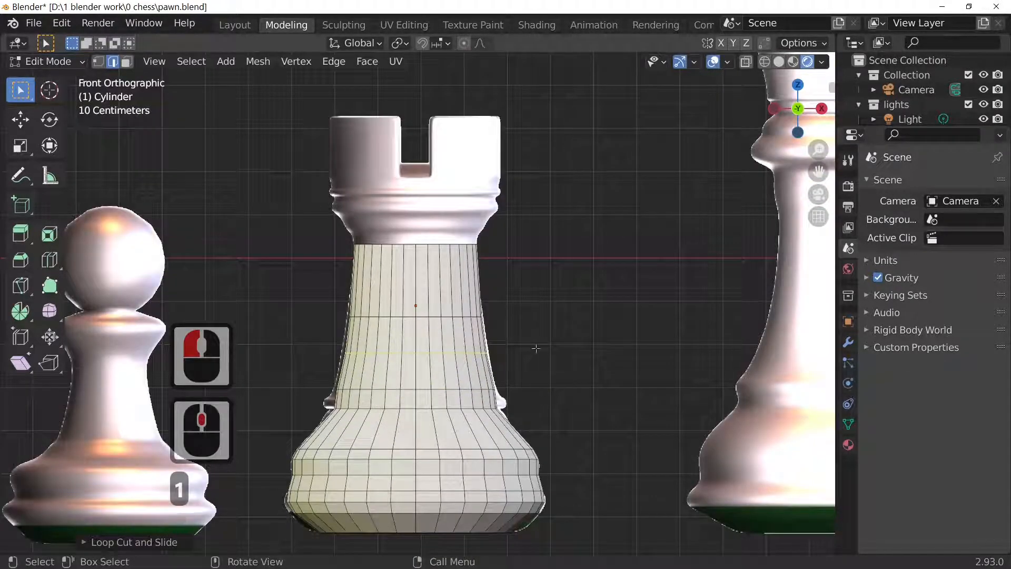
Add a loop cut in the narrow band just above the base bulge and scale it up by about 1.10 for the ring.
{"action": "scroll", "coordinate": [545, 445], "scroll_direction": "up", "scroll_amount": 3}
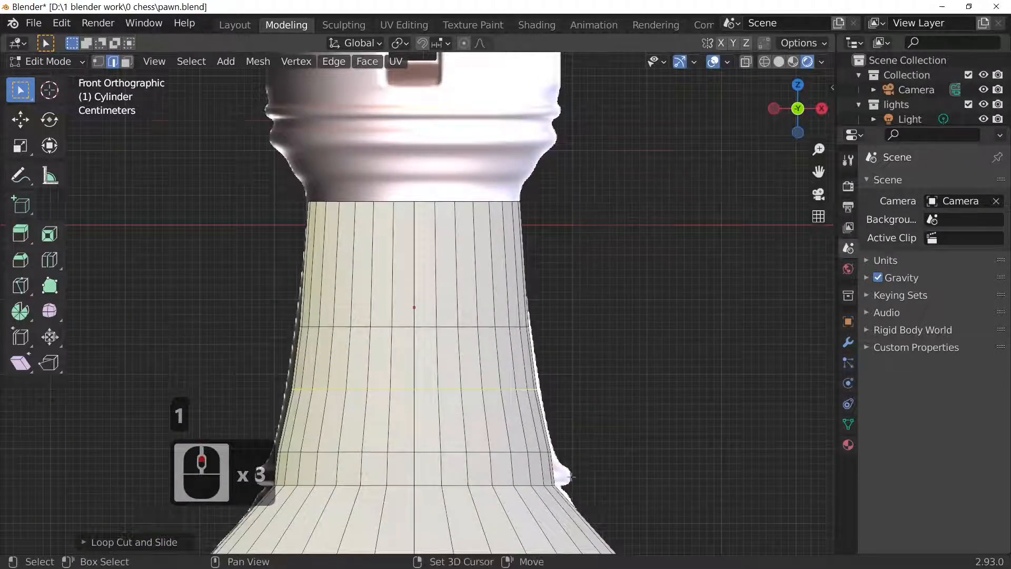
{"action": "middle_click_drag", "start_coordinate": [572, 477], "coordinate": [603, 402], "text": "shift"}
{"action": "scroll", "coordinate": [623, 387], "scroll_direction": "up", "scroll_amount": 4}
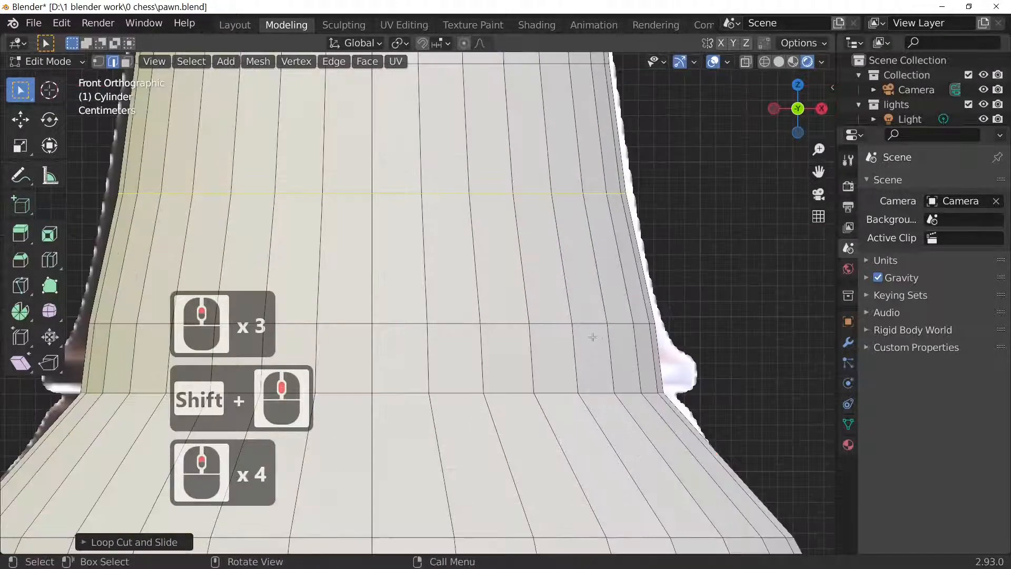
{"action": "left_click", "coordinate": [564, 329]}
{"action": "left_click", "coordinate": [573, 357]}
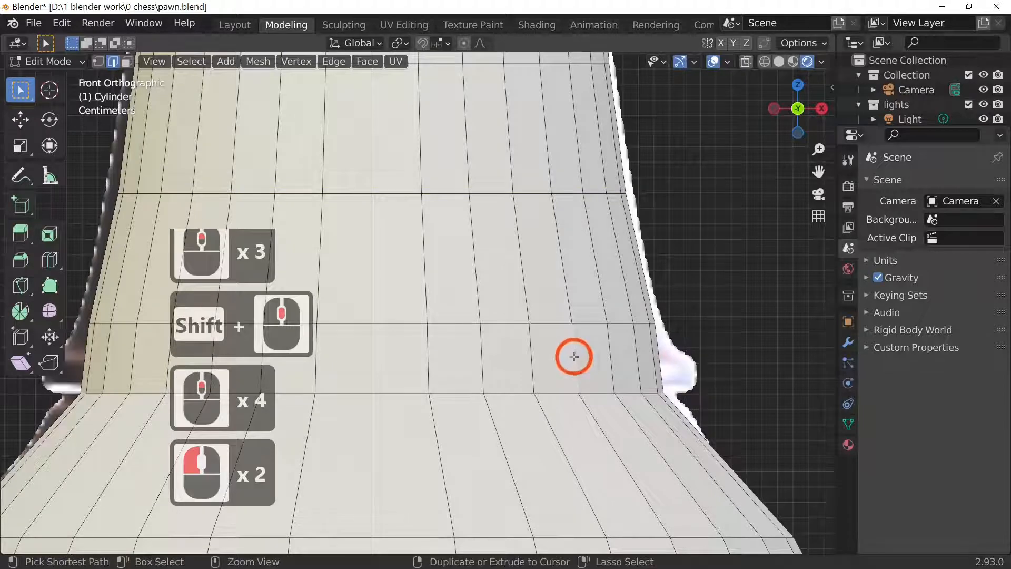
{"action": "key", "text": "ctrl+r"}
{"action": "left_click", "coordinate": [574, 356]}
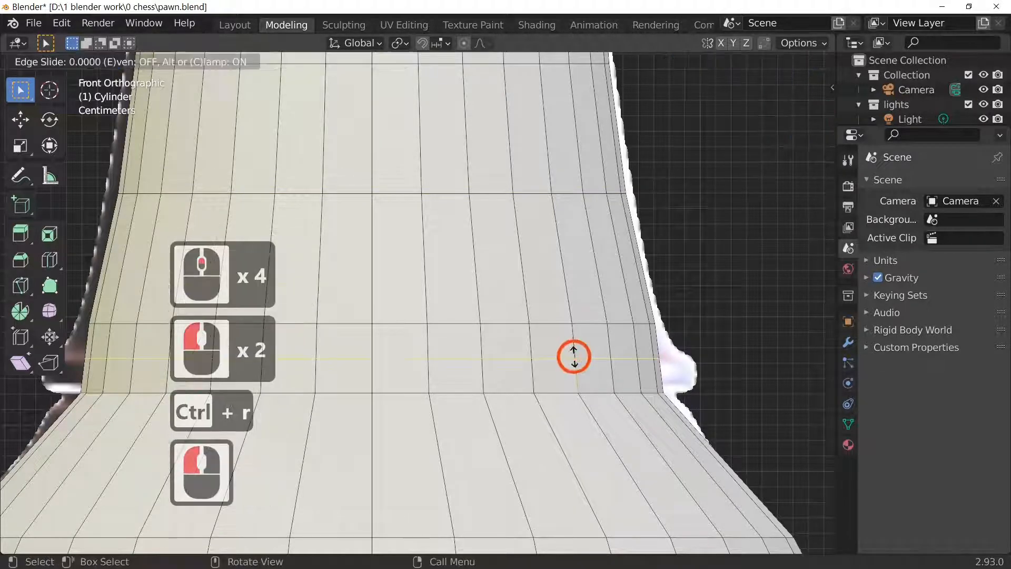
{"action": "key", "text": "s"}
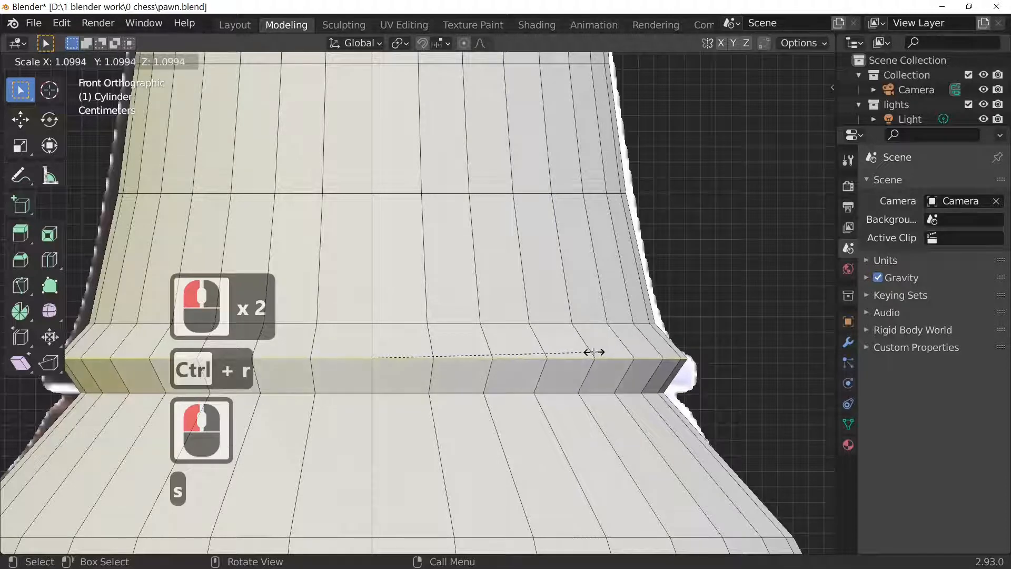
{"action": "left_click", "coordinate": [592, 352]}
Slide the ring's new edge loop up slightly to follow the reference's upper slope.
{"action": "key", "text": "g"}
{"action": "key", "text": "g"}
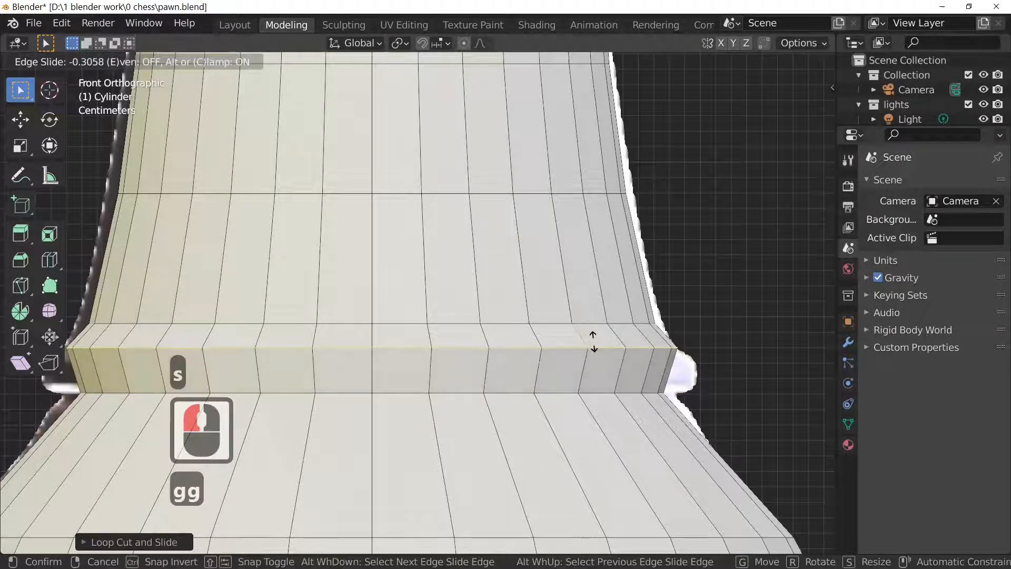
{"action": "left_click", "coordinate": [592, 341]}
Add a loop cut in the lower part of the ring and scale it up by about 1.10 to its widest outline.
{"action": "left_click", "coordinate": [577, 367]}
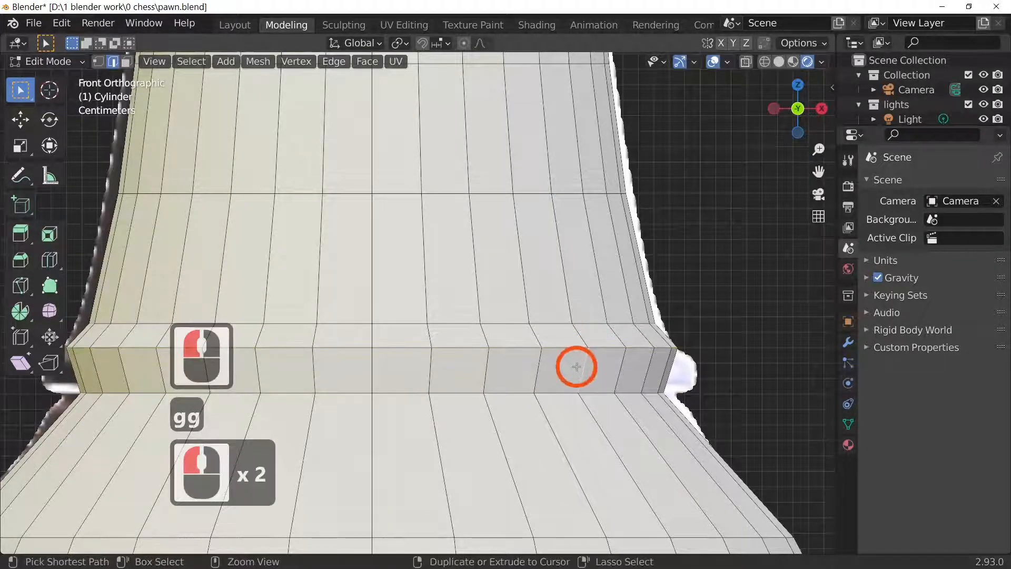
{"action": "key", "text": "ctrl+r"}
{"action": "left_click", "coordinate": [576, 366]}
{"action": "key", "text": "s"}
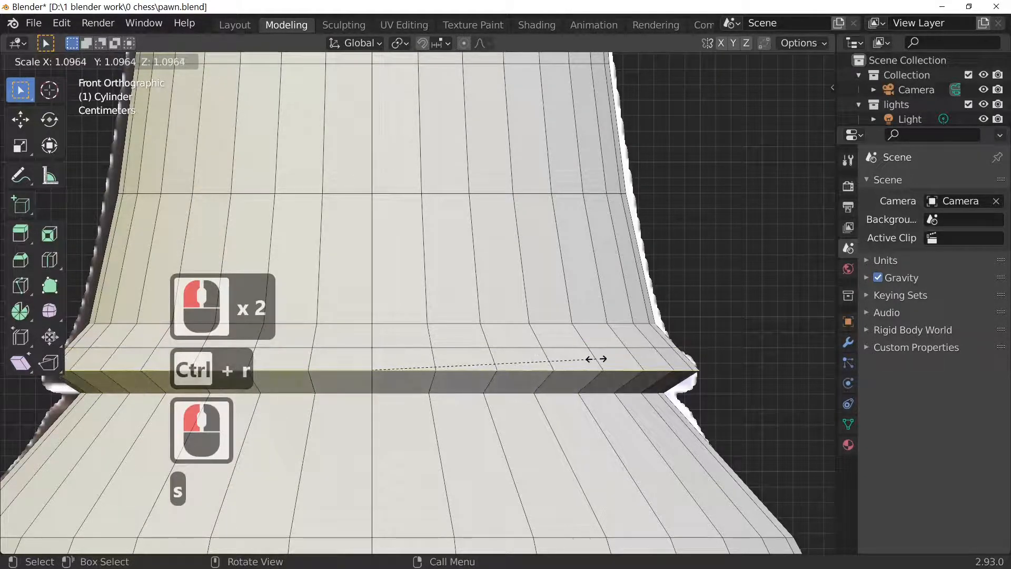
{"action": "left_click", "coordinate": [582, 368]}
Add a loop cut across the ring's underside and scale it up by about 1.04 to round the outer edge.
{"action": "left_click", "coordinate": [578, 380]}
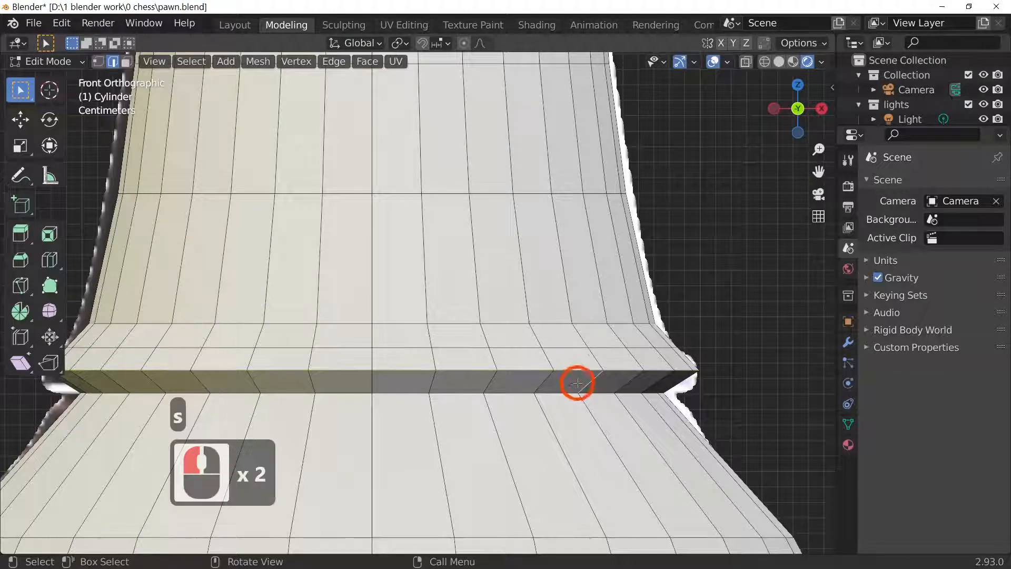
{"action": "key", "text": "ctrl+r"}
{"action": "left_click", "coordinate": [578, 383]}
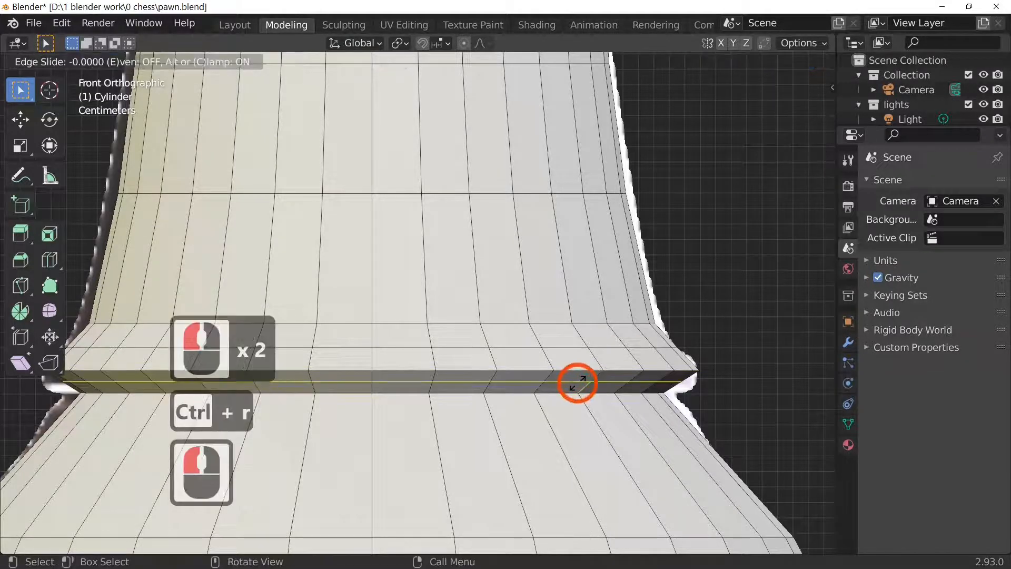
{"action": "key", "text": "s"}
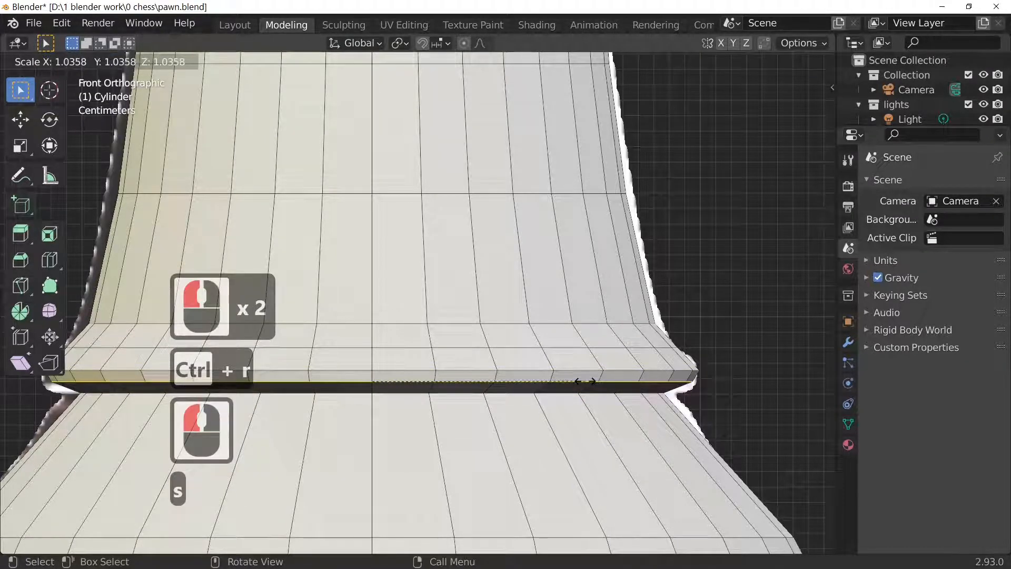
{"action": "left_click", "coordinate": [584, 381]}
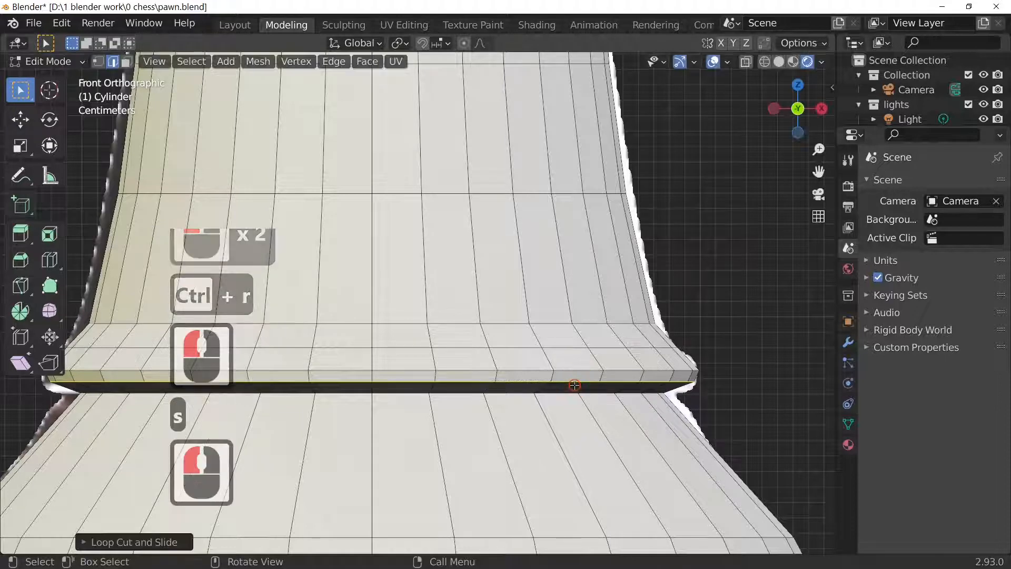
Add another loop cut in the remaining thin strip of the ring's underside and scale it up by about 1.035.
{"action": "left_click", "coordinate": [576, 387]}
{"action": "left_click", "coordinate": [596, 386]}
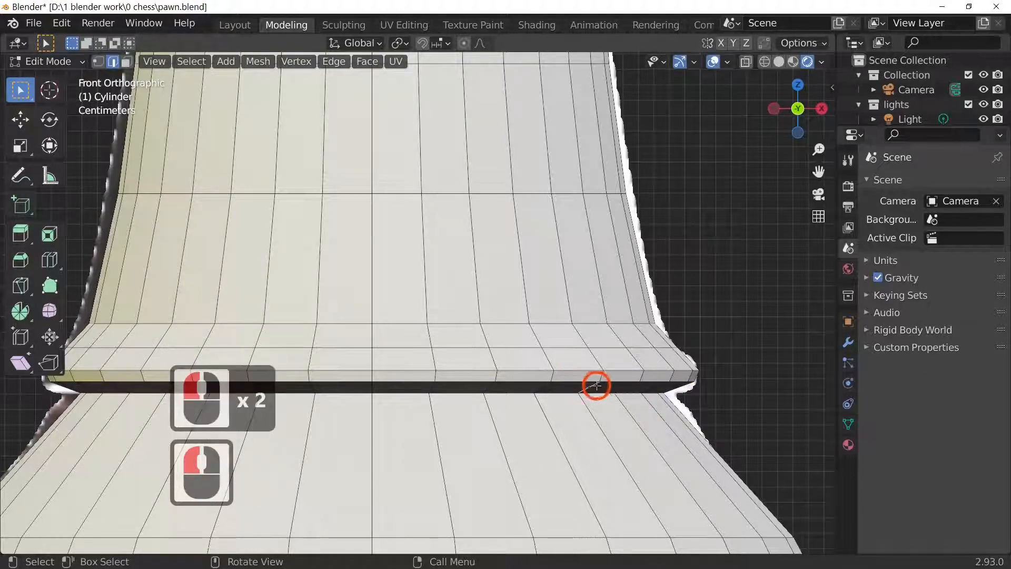
{"action": "key", "text": "ctrl+r"}
{"action": "left_click", "coordinate": [596, 385]}
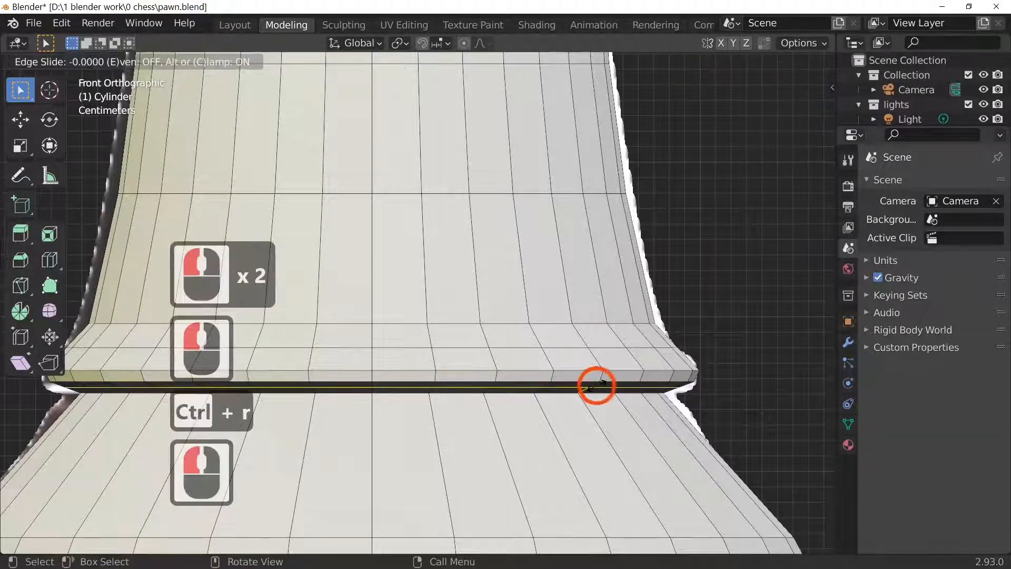
{"action": "key", "text": "s"}
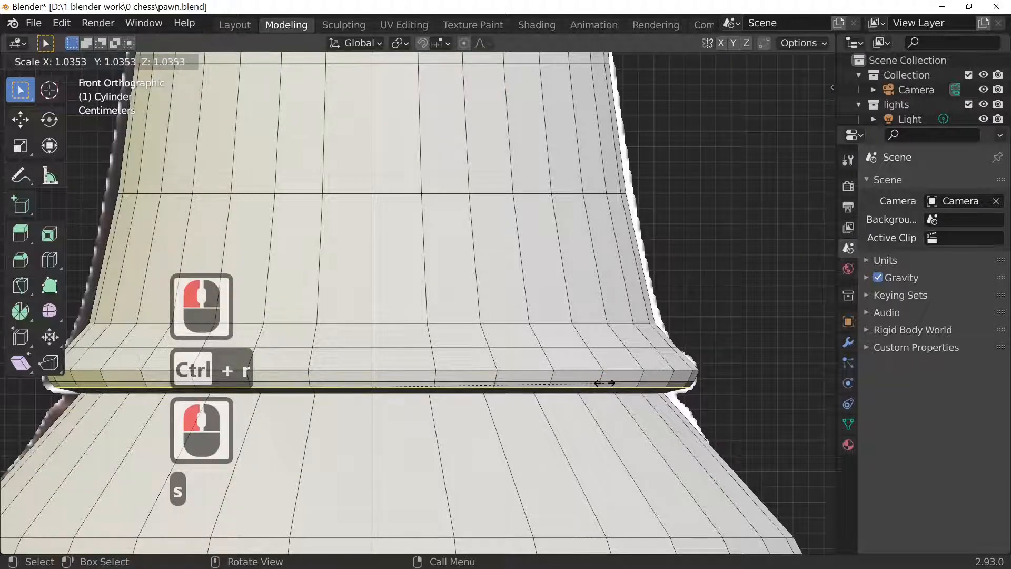
{"action": "left_click", "coordinate": [604, 383]}
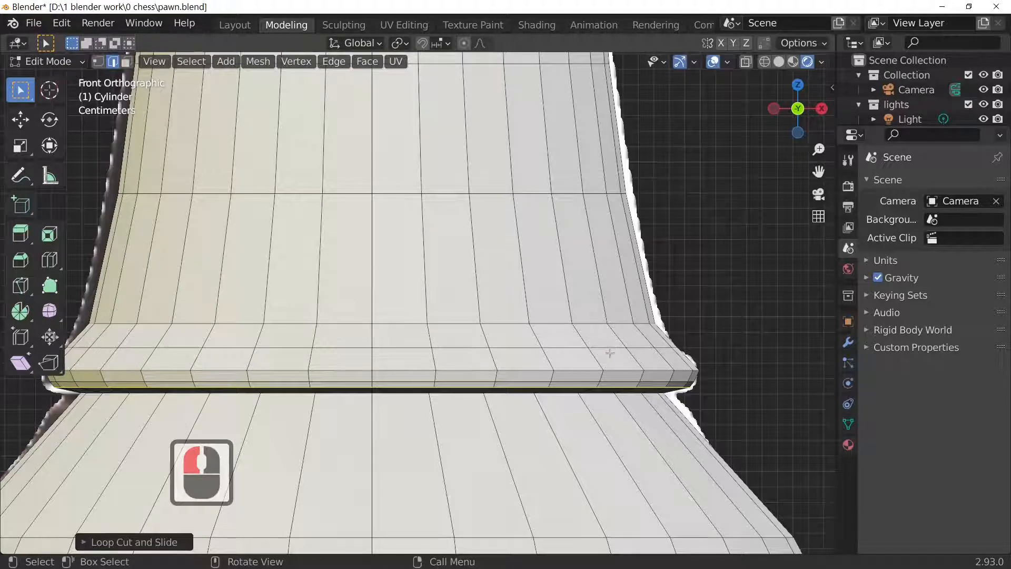
Add a supporting loop cut in the ring's upper slope and slide it down close to the loop beneath it.
{"action": "left_click", "coordinate": [544, 335]}
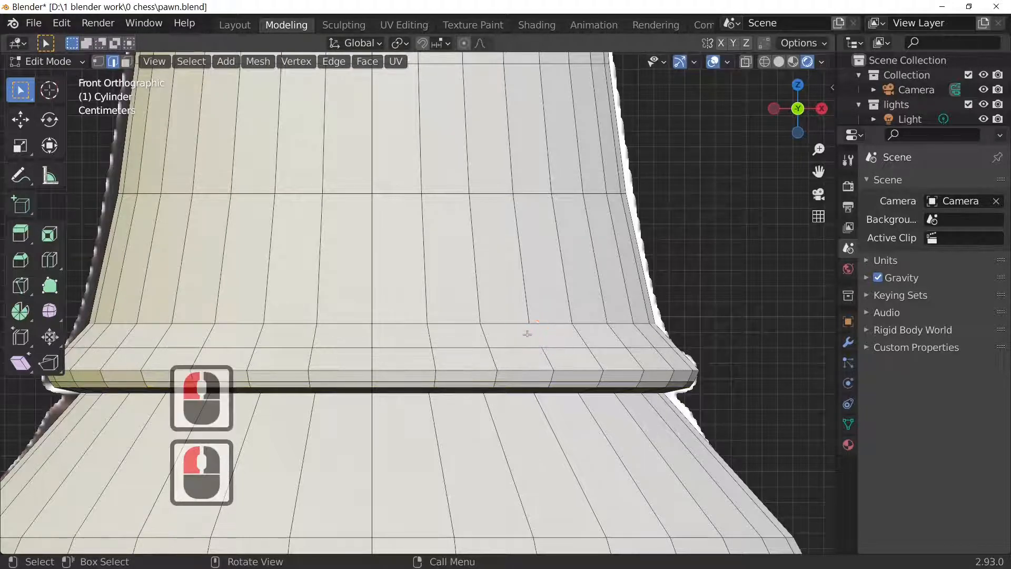
{"action": "left_click", "coordinate": [533, 335]}
{"action": "key", "text": "ctrl+r"}
{"action": "left_click", "coordinate": [533, 336]}
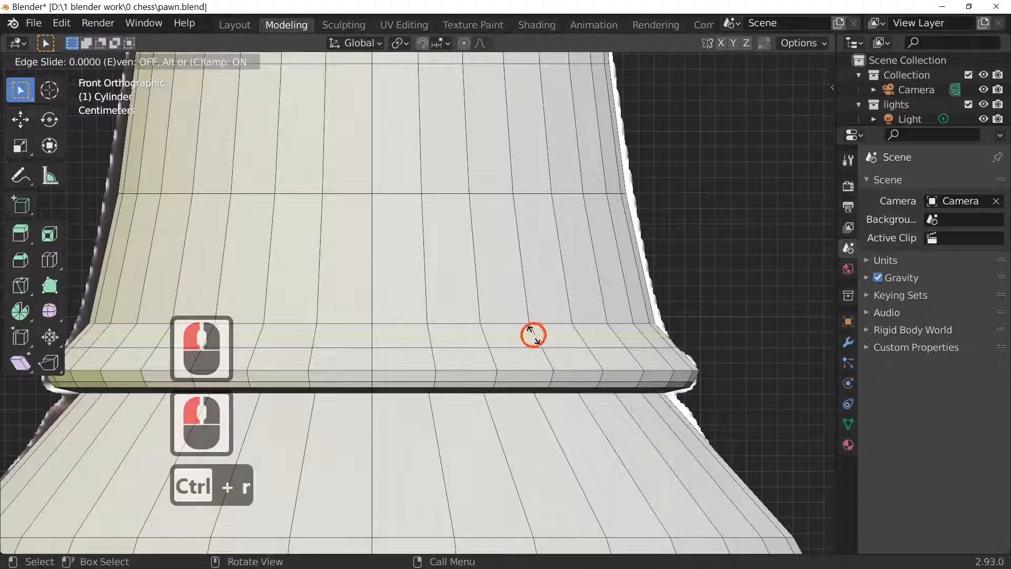
{"action": "left_click", "coordinate": [534, 342]}
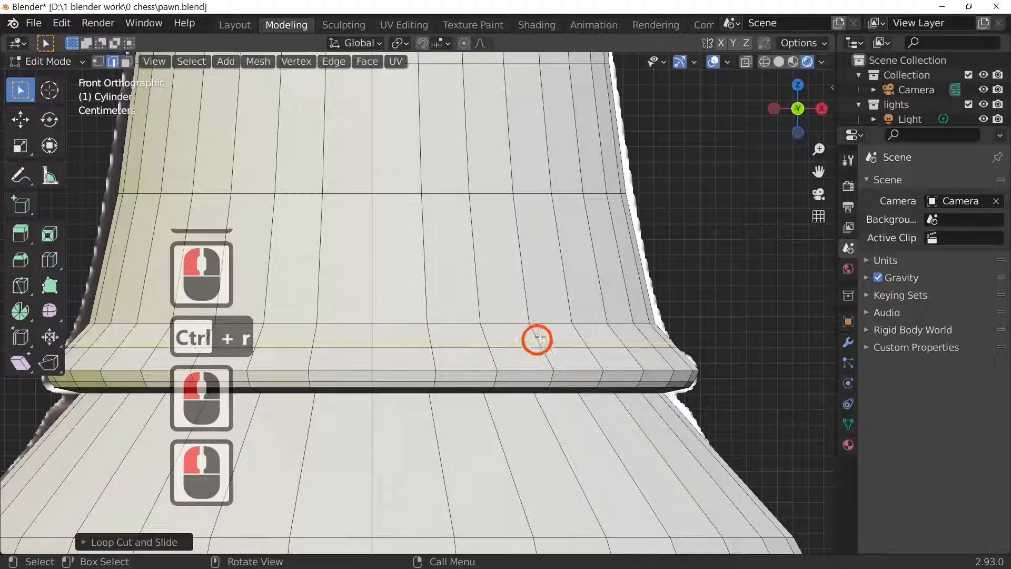
Add a supporting loop cut in the body section above the ring and slide it down against the ring's upper edge.
{"action": "left_click", "coordinate": [566, 304]}
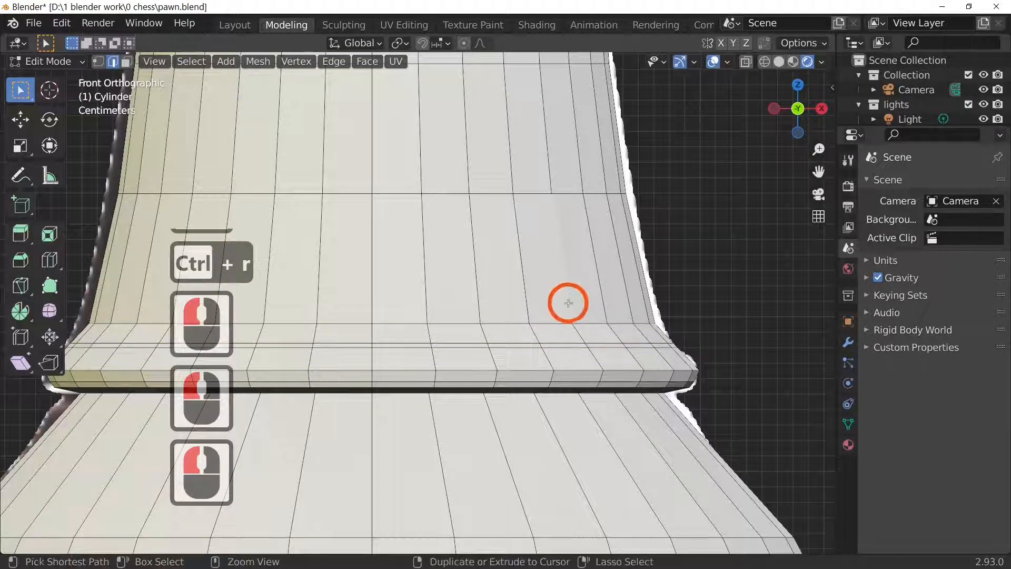
{"action": "key", "text": "ctrl+r"}
{"action": "left_click", "coordinate": [567, 304]}
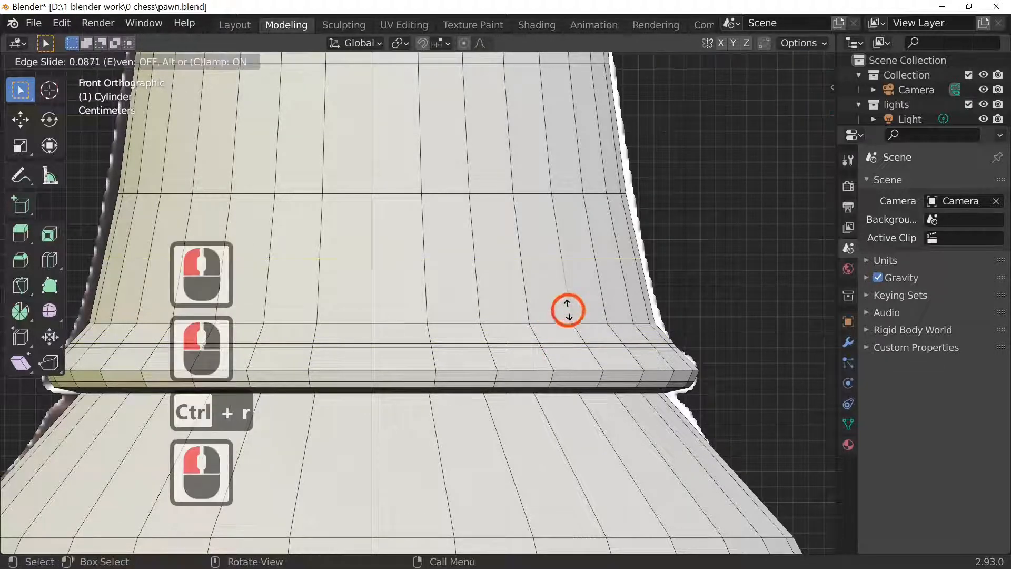
{"action": "left_click", "coordinate": [566, 365]}
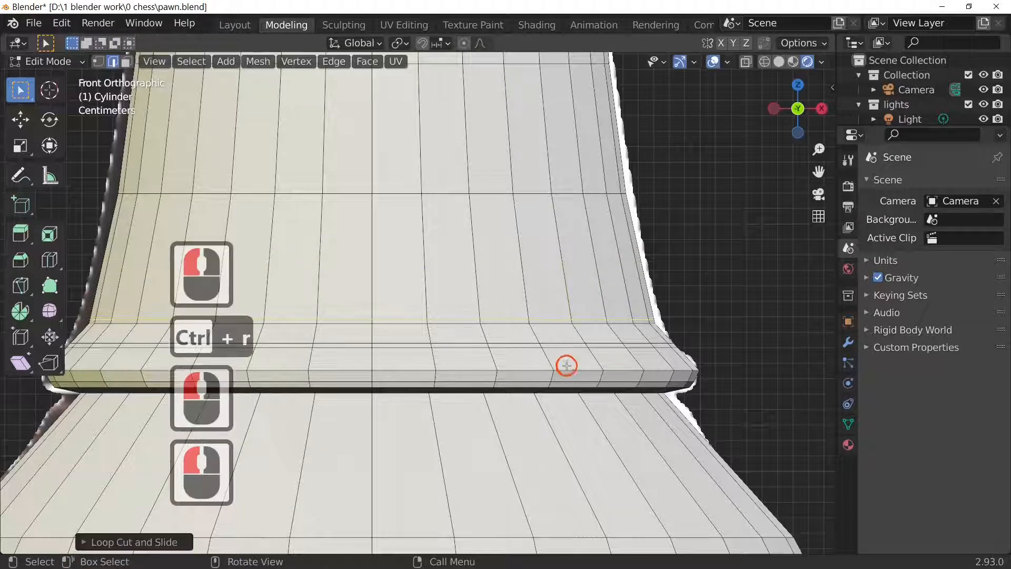
Add a loop cut on the bulge, slide it up near the ring's underside, and scale it up by about 1.02.
{"action": "left_click", "coordinate": [645, 431]}
{"action": "key", "text": "ctrl+r"}
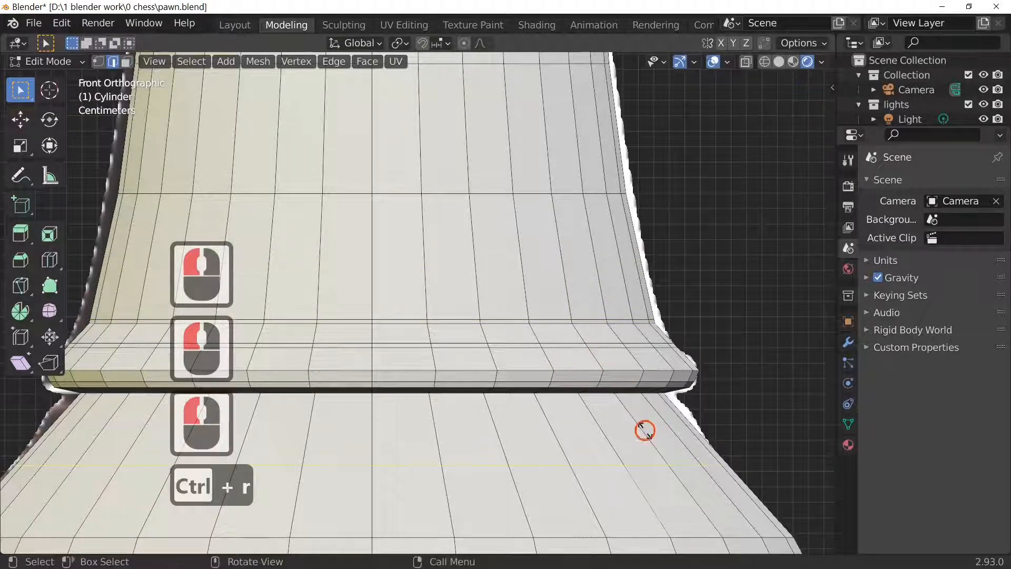
{"action": "left_click", "coordinate": [645, 404]}
{"action": "left_click", "coordinate": [639, 359]}
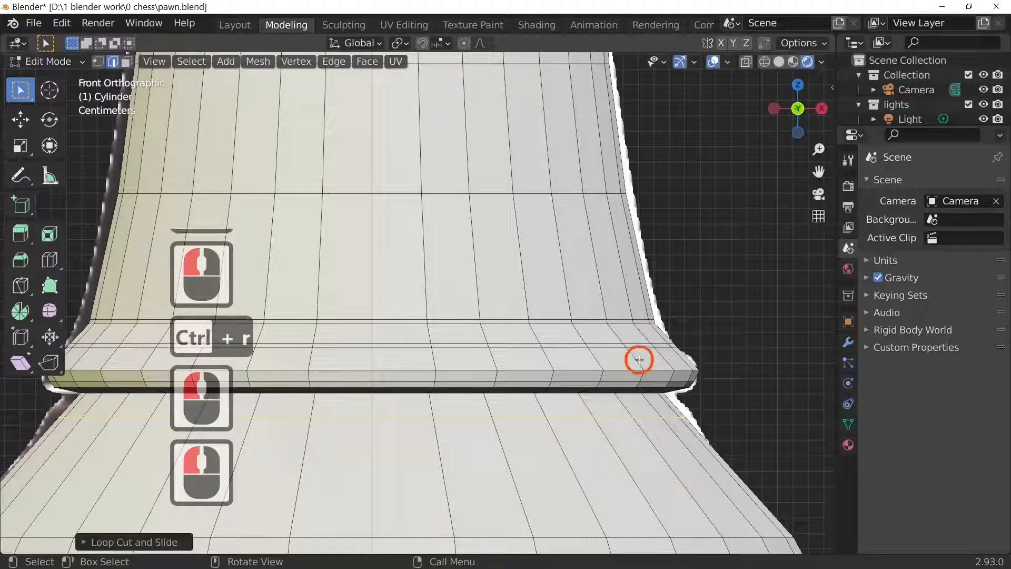
{"action": "key", "text": "s"}
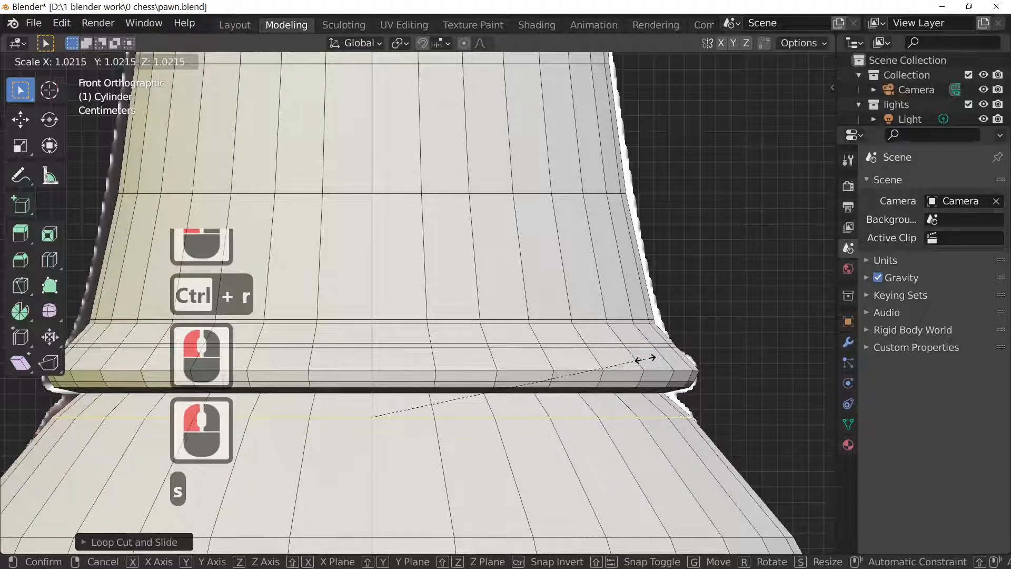
{"action": "left_click", "coordinate": [643, 358]}
Add a loop cut midway down the bulge's upper slope and scale it in to about 0.967.
{"action": "left_click", "coordinate": [608, 441]}
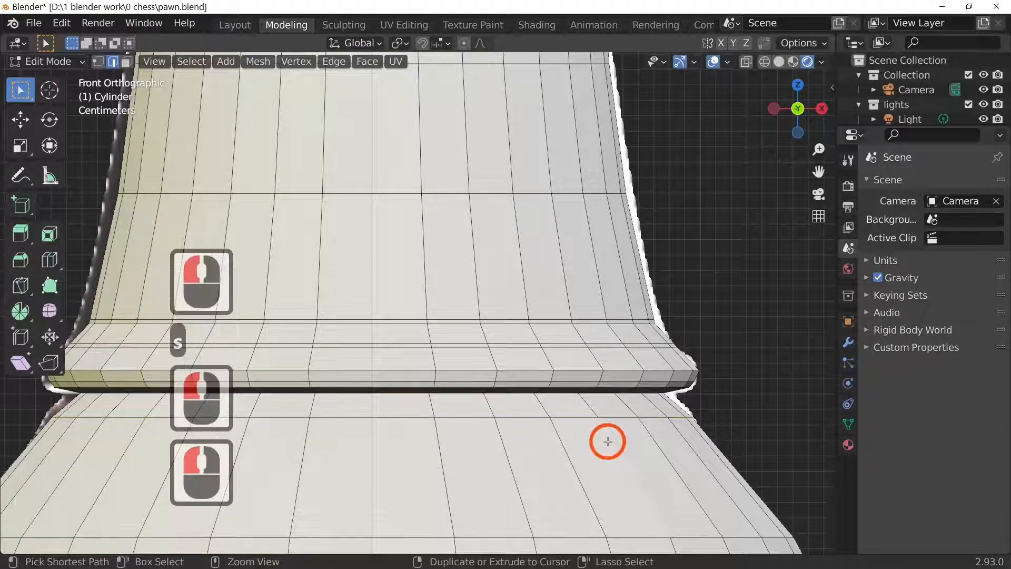
{"action": "key", "text": "ctrl+r"}
{"action": "left_click", "coordinate": [608, 441]}
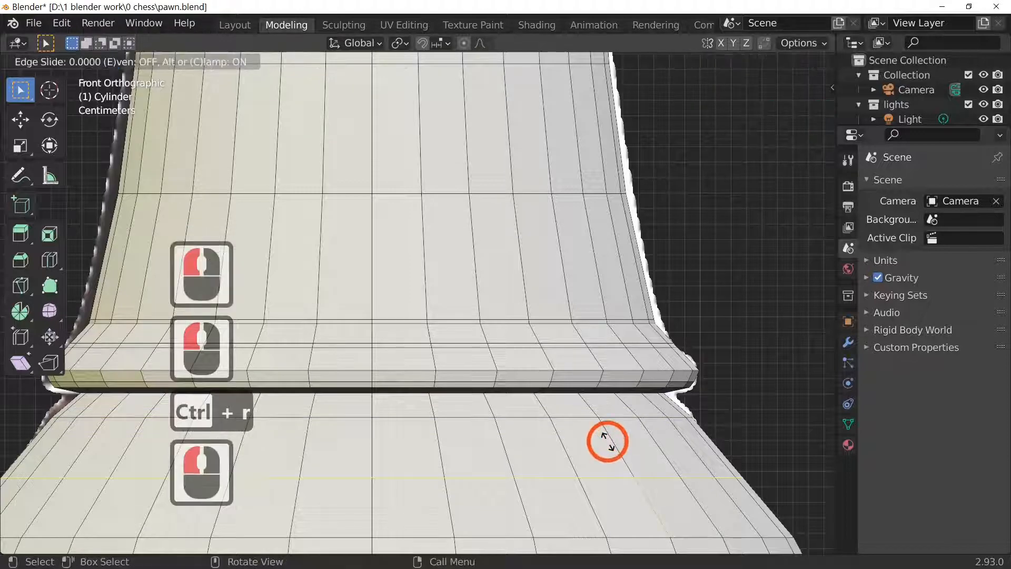
{"action": "key", "text": "s"}
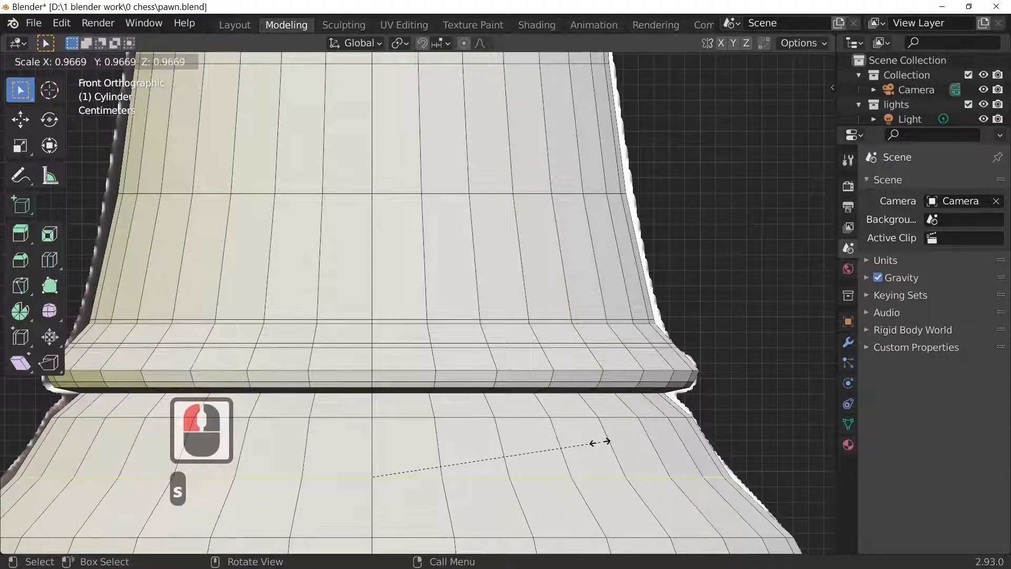
{"action": "left_click", "coordinate": [600, 442]}
Slide the slope's new edge loop up toward the ring, and check the whole rook against the reference from the front.
{"action": "key", "text": "g"}
{"action": "key", "text": "g"}
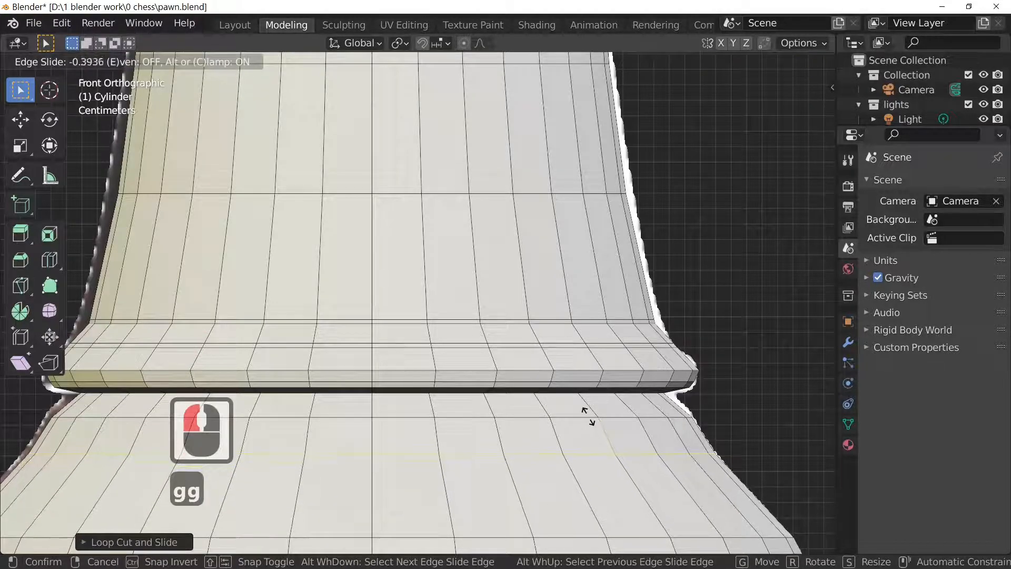
{"action": "left_click", "coordinate": [599, 440]}
{"action": "scroll", "coordinate": [613, 469], "scroll_direction": "down", "scroll_amount": 4}
{"action": "middle_click_drag", "start_coordinate": [662, 519], "coordinate": [627, 13]}
{"action": "scroll", "coordinate": [622, 472], "scroll_direction": "down", "scroll_amount": 5}
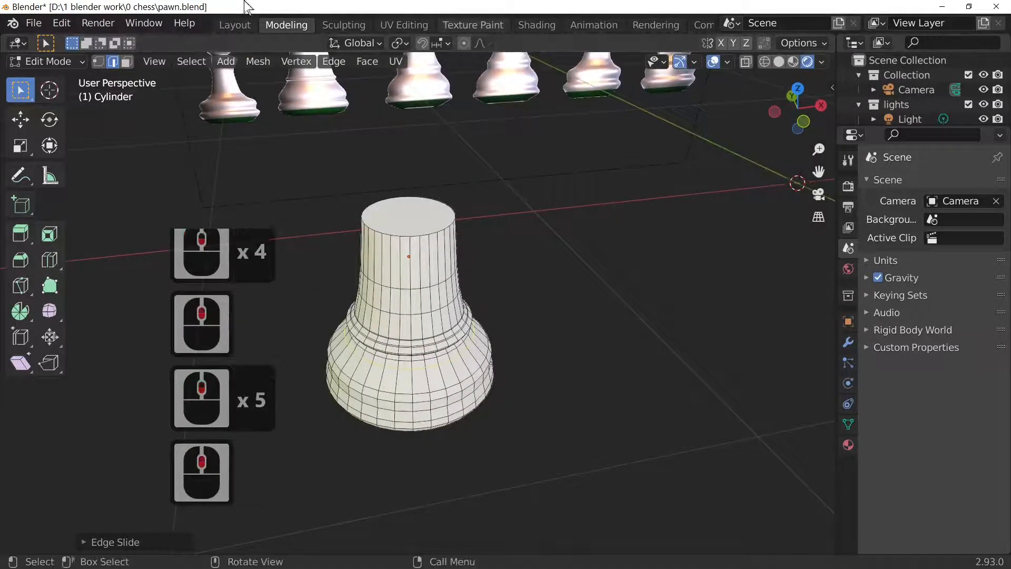
{"action": "key", "text": "1"}
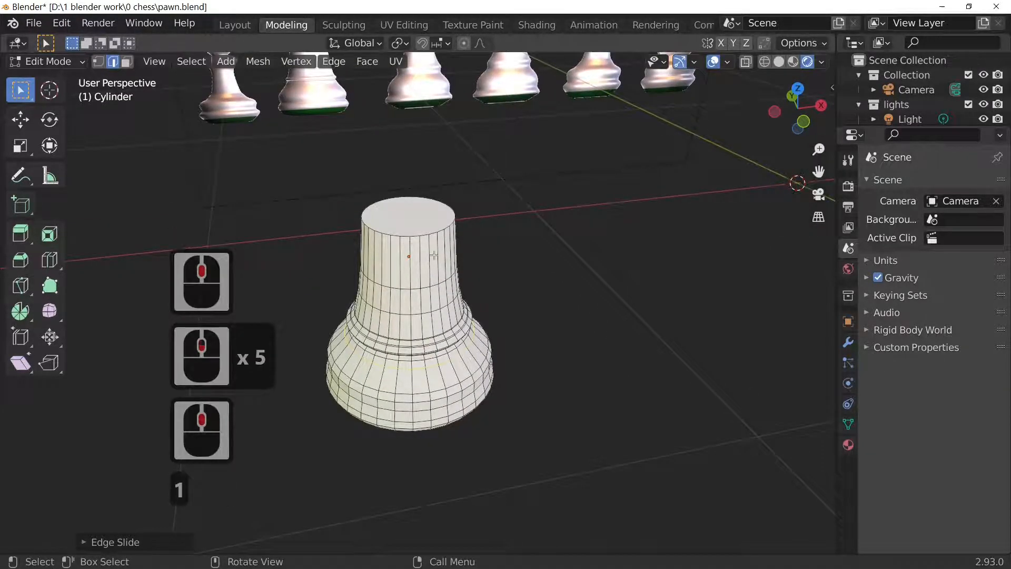
{"action": "key", "text": "KP_1"}
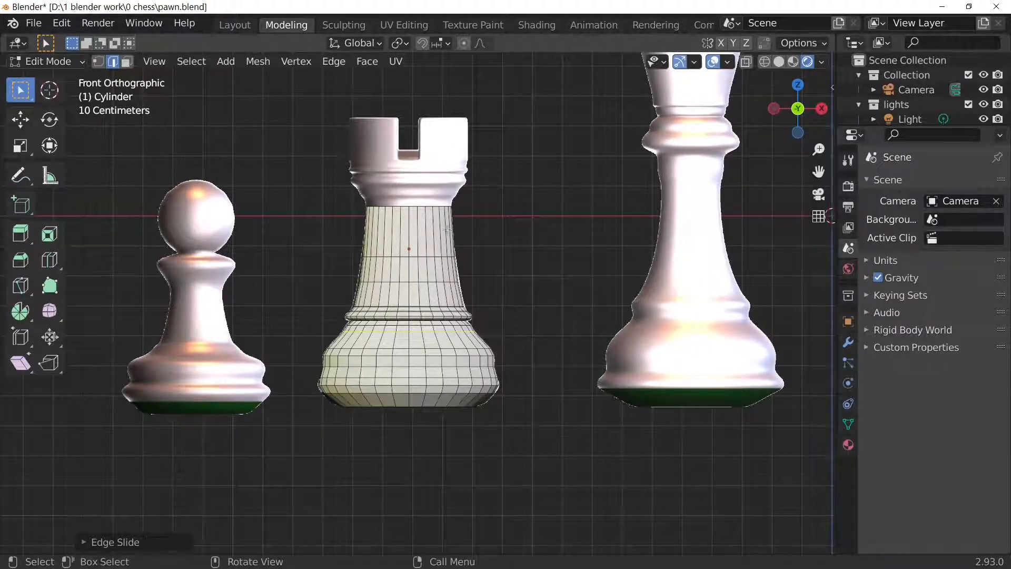
Select the rook's top face and raise it along Z to just below the reference's battlements.
{"action": "middle_click_drag", "start_coordinate": [447, 230], "coordinate": [418, 260]}
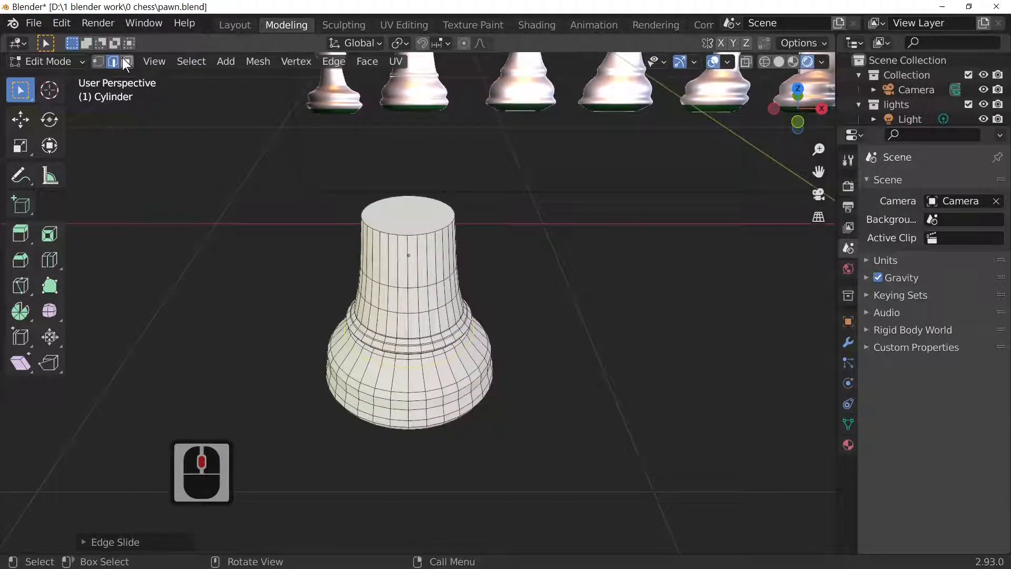
{"action": "left_click", "coordinate": [127, 62]}
{"action": "left_click", "coordinate": [414, 217]}
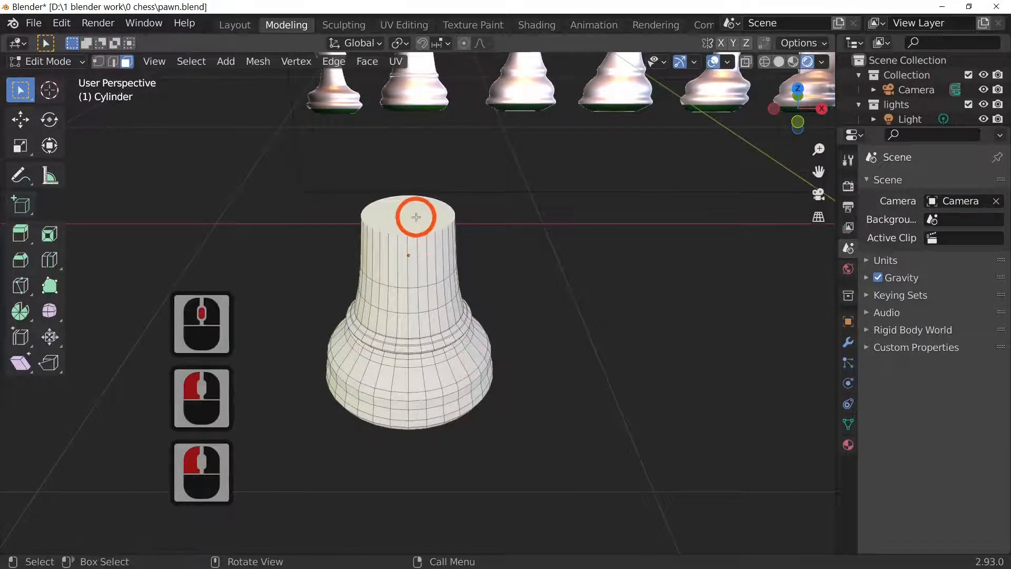
{"action": "key", "text": "KP_1"}
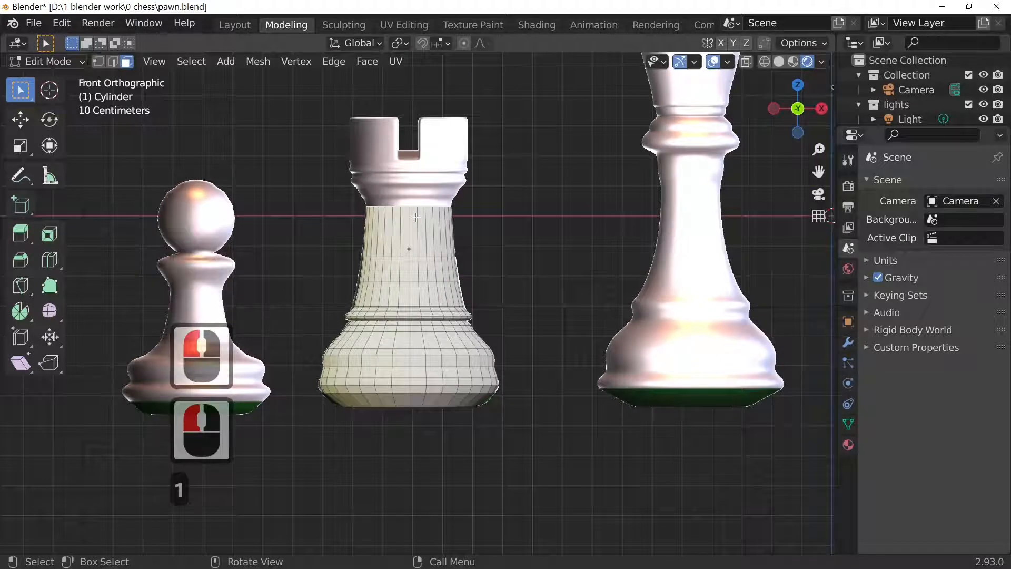
{"action": "key", "text": "g"}
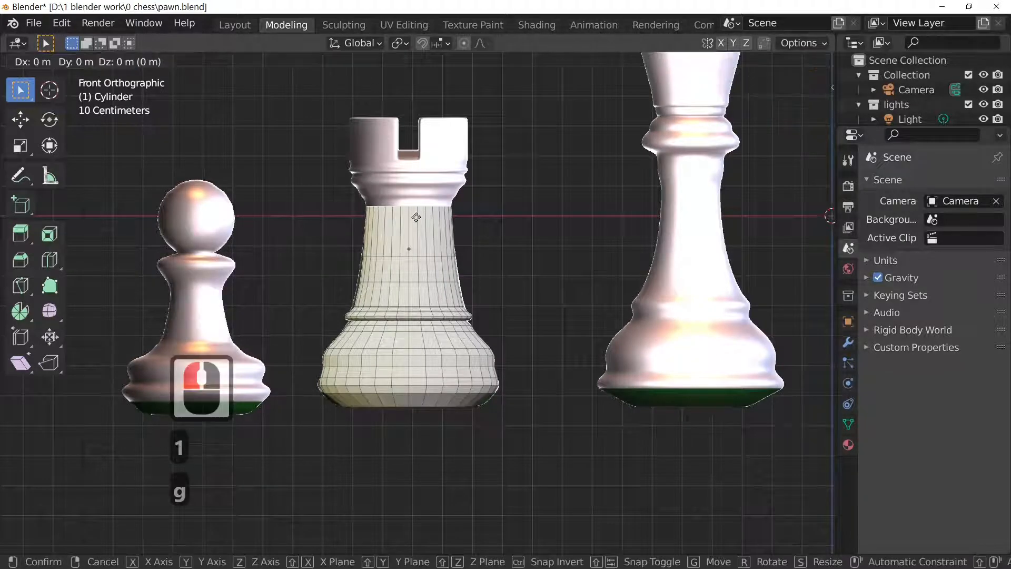
{"action": "key", "text": "z"}
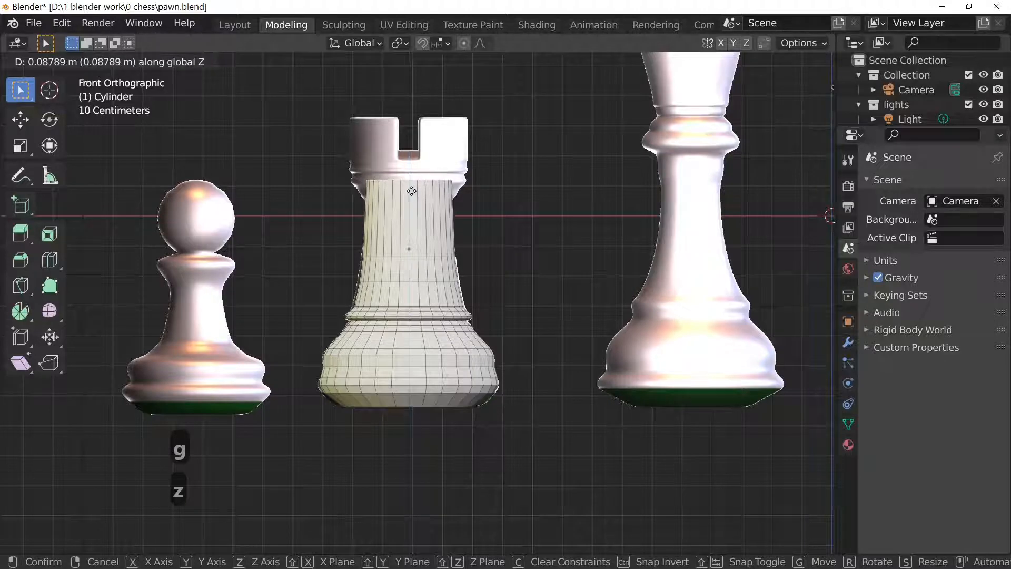
{"action": "left_click", "coordinate": [413, 181]}
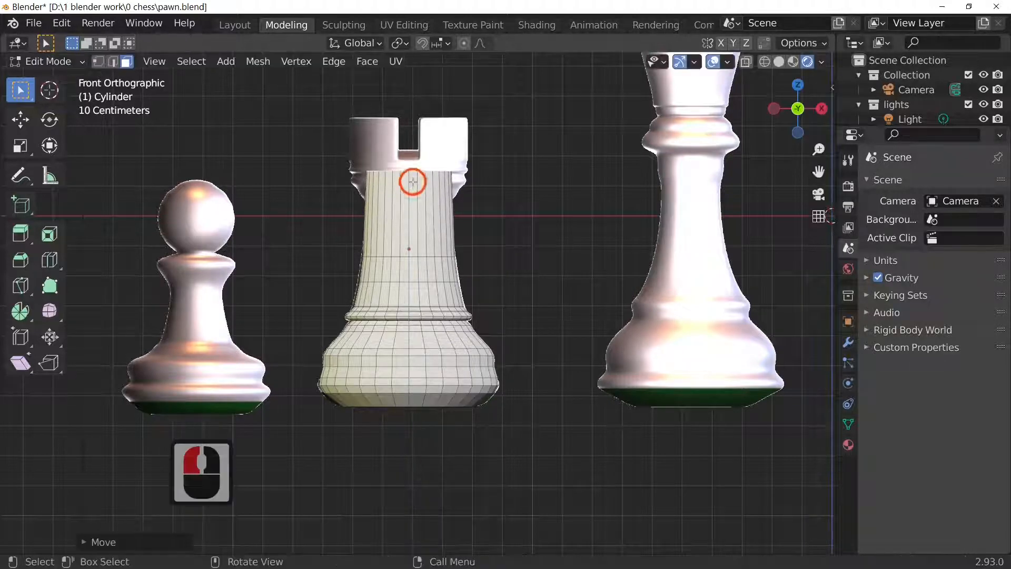
Add a loop cut across the upper body and scale it in to about 0.94 to match the narrowing neck.
{"action": "scroll", "coordinate": [486, 243], "scroll_direction": "up", "scroll_amount": 4}
{"action": "left_click", "coordinate": [422, 163]}
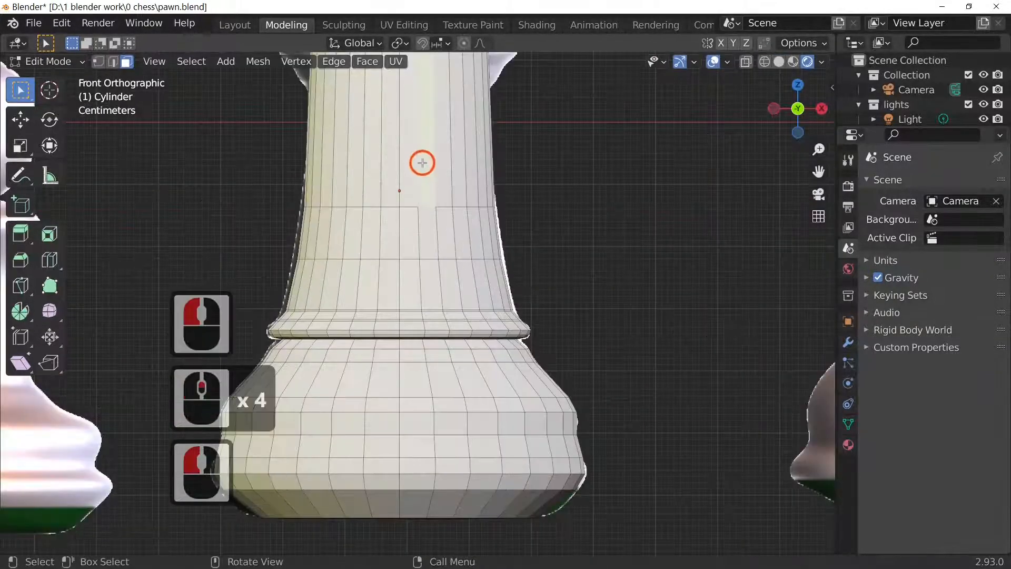
{"action": "key", "text": "ctrl+r"}
{"action": "left_click", "coordinate": [422, 163]}
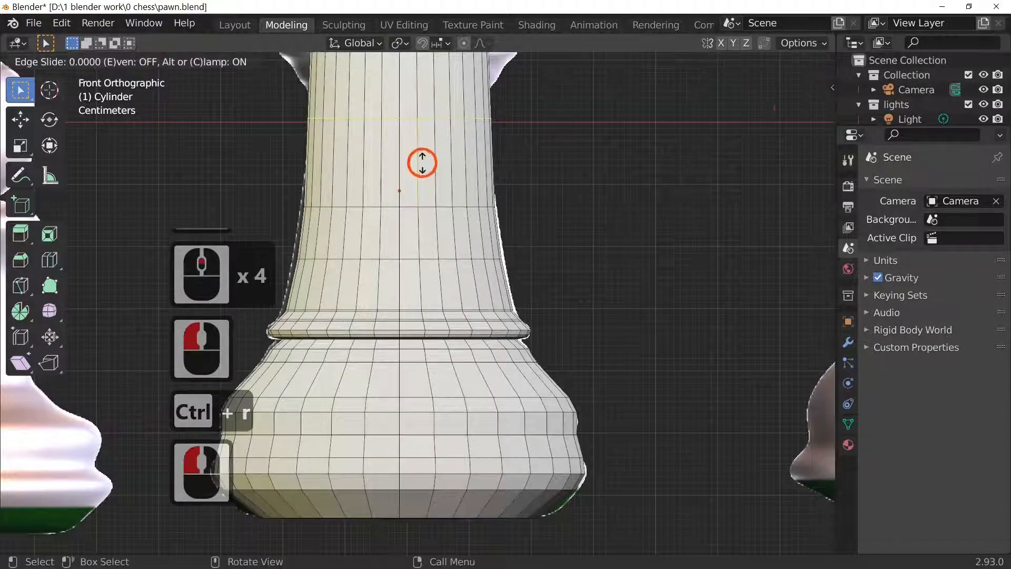
{"action": "key", "text": "s"}
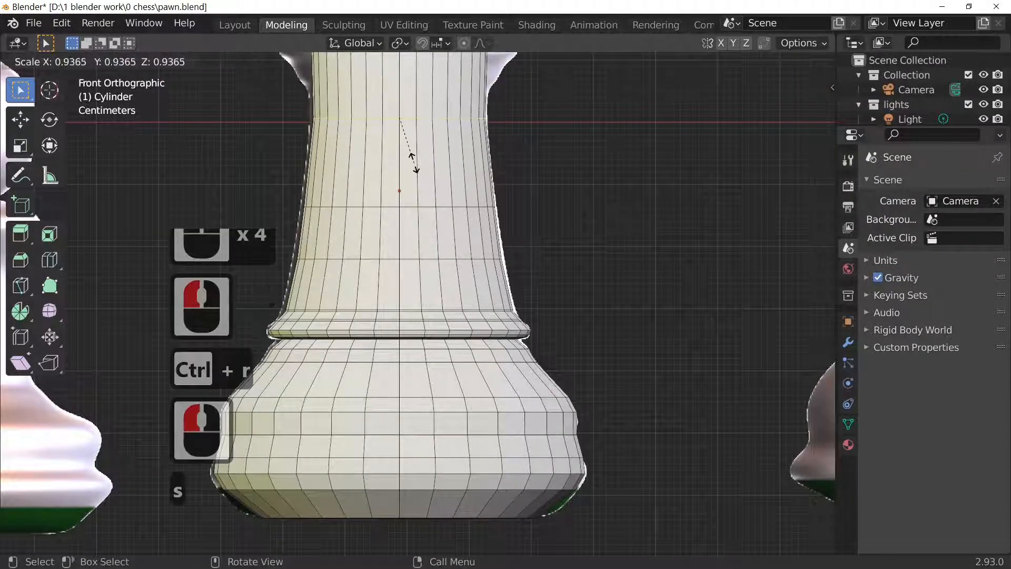
{"action": "left_click", "coordinate": [429, 136]}
Add a loop cut above the neck's narrowest edge loop, slide it down toward that loop, and scale it up by about 1.06.
{"action": "left_click", "coordinate": [420, 84]}
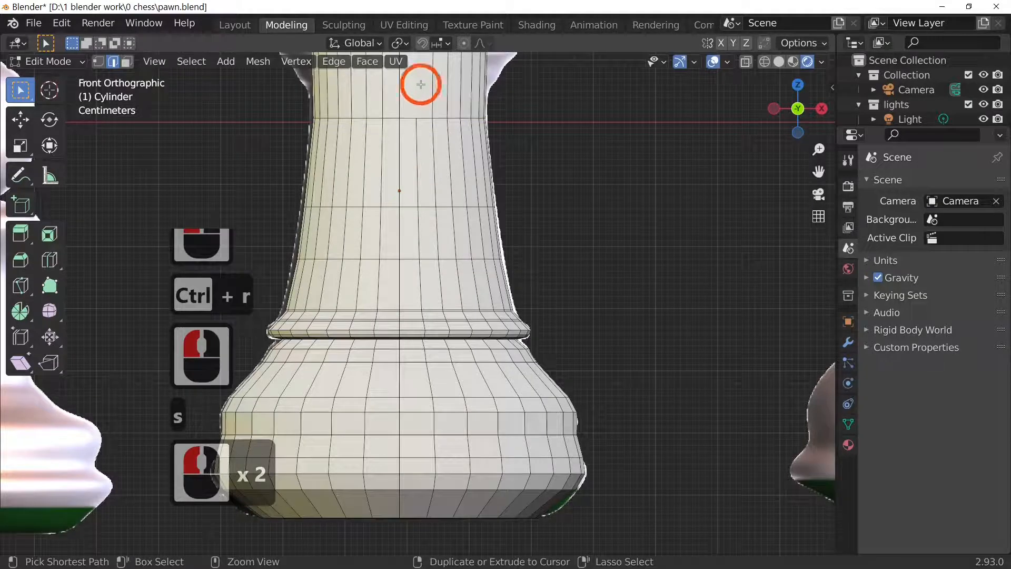
{"action": "key", "text": "ctrl+r"}
{"action": "left_click", "coordinate": [421, 84]}
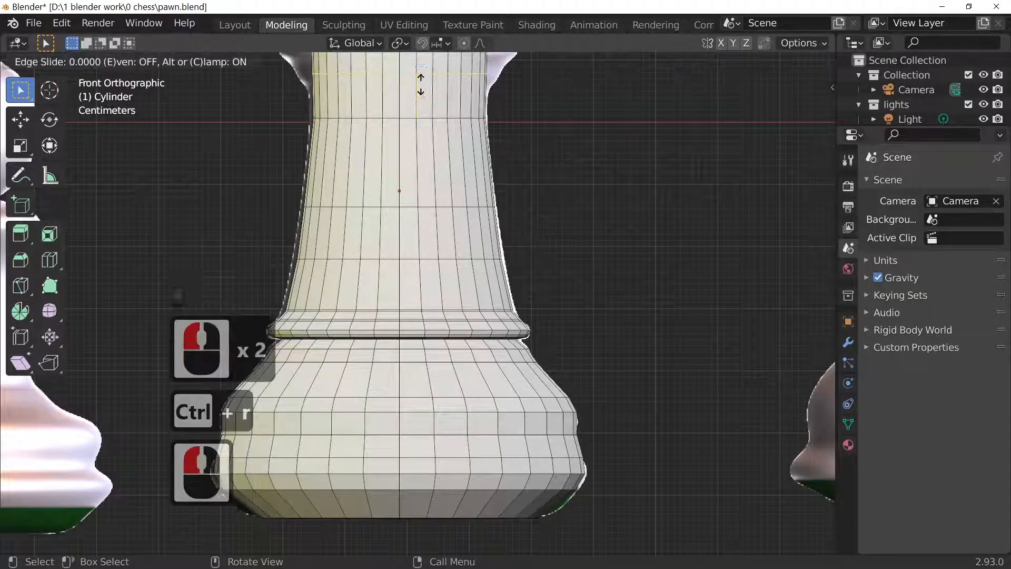
{"action": "key", "text": "g"}
{"action": "key", "text": "g"}
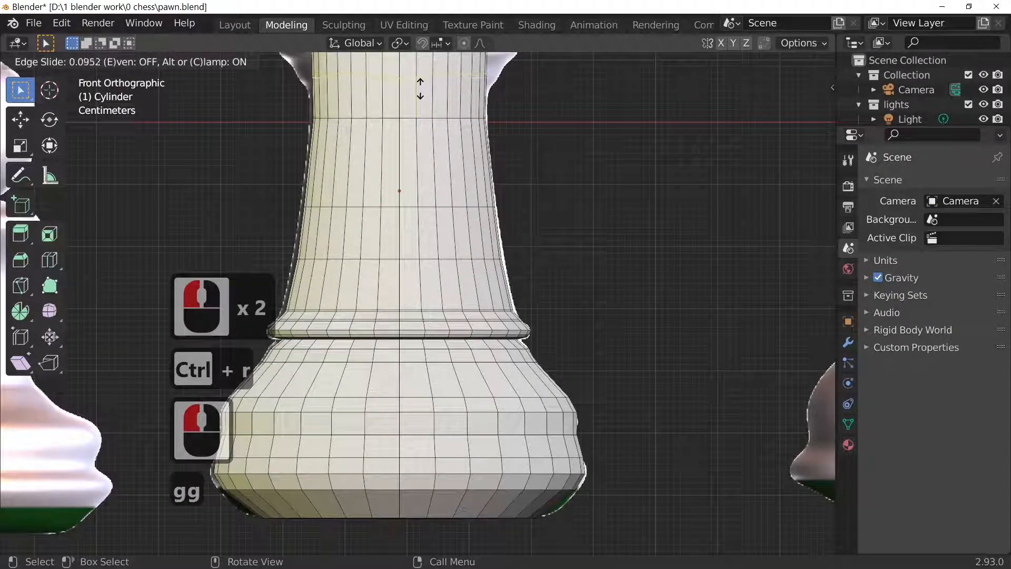
{"action": "left_click", "coordinate": [419, 99]}
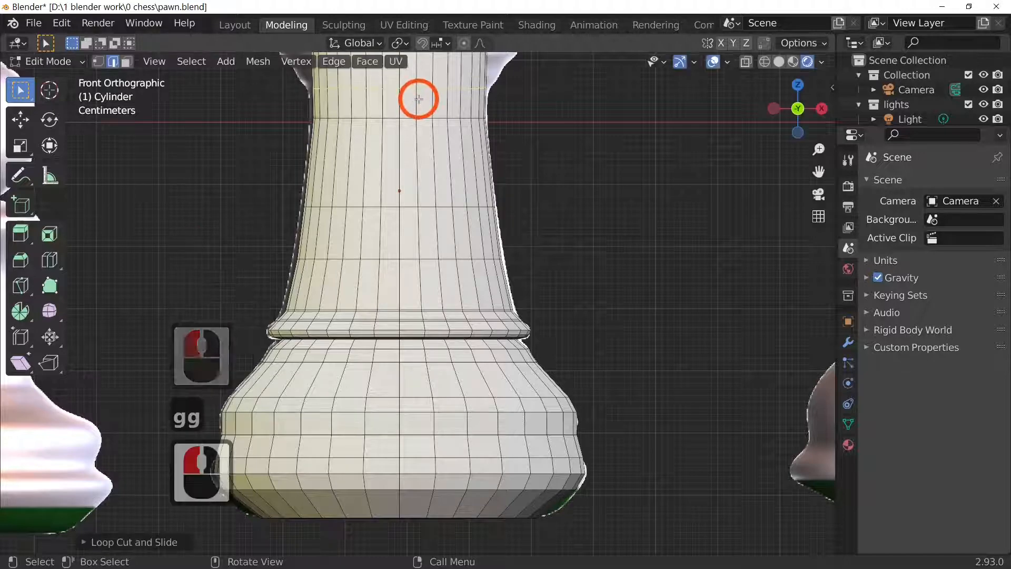
{"action": "key", "text": "s"}
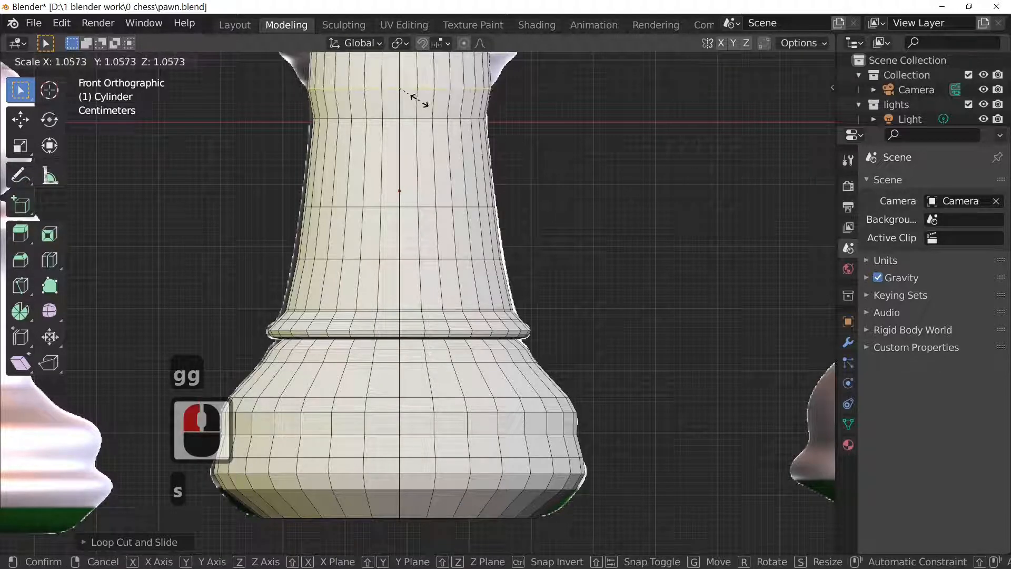
{"action": "left_click", "coordinate": [417, 99]}
Add a loop cut in the topmost section, slide it down toward the loop below, and scale it outward to the reference's flare.
{"action": "scroll", "coordinate": [656, 141], "scroll_direction": "down", "scroll_amount": 3}
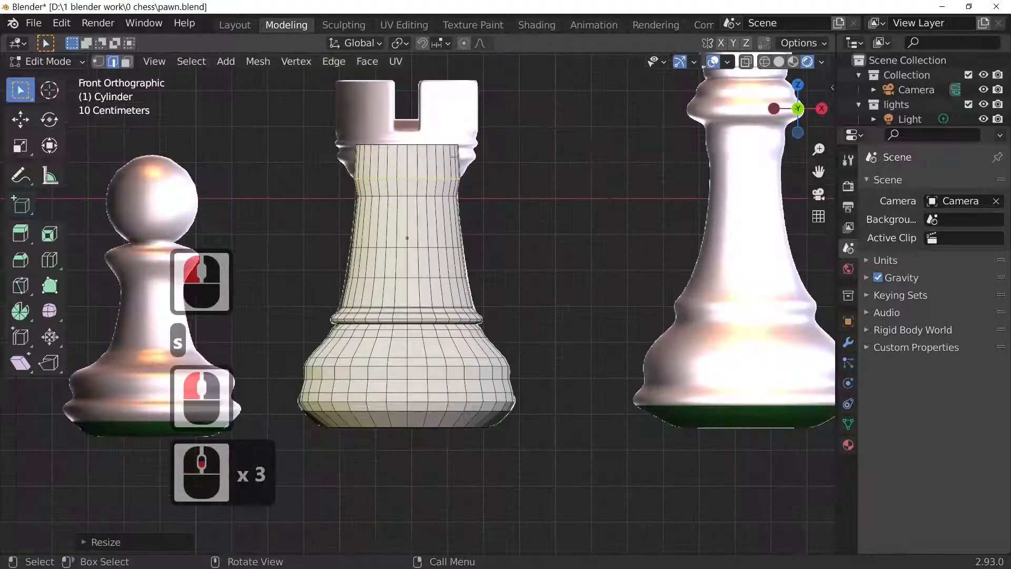
{"action": "left_click", "coordinate": [452, 157]}
{"action": "key", "text": "ctrl+r"}
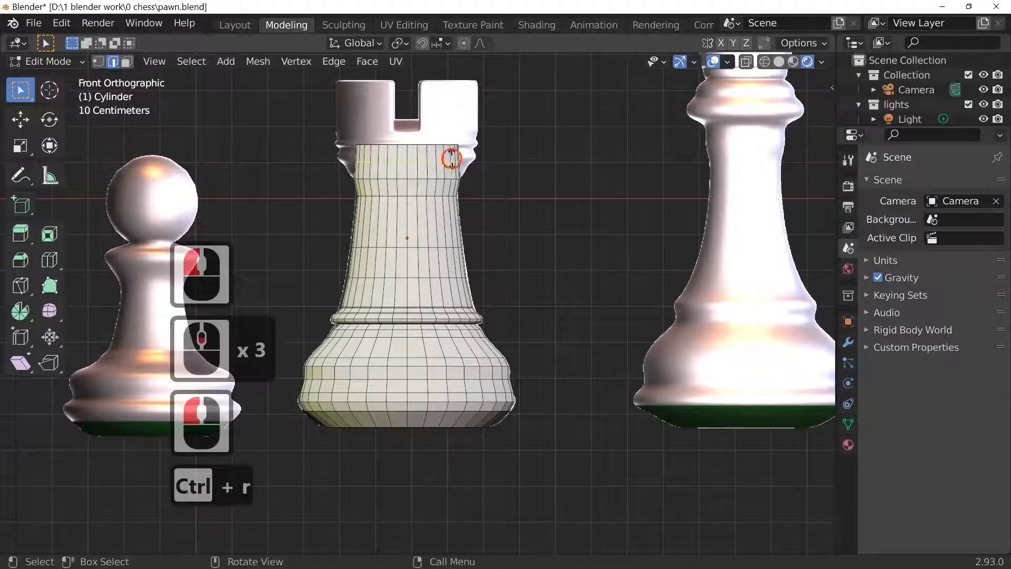
{"action": "left_click", "coordinate": [451, 158]}
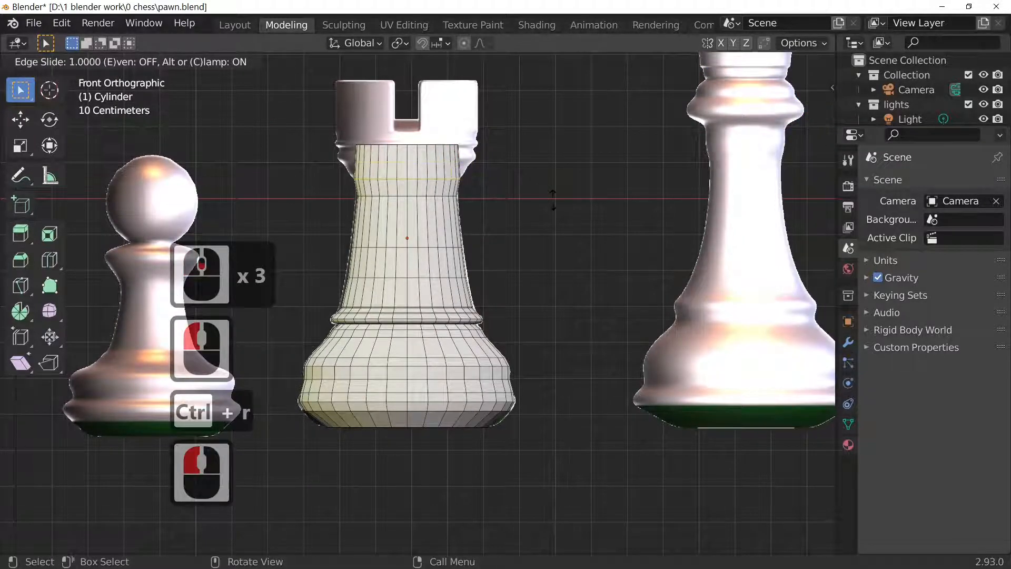
{"action": "left_click", "coordinate": [515, 159]}
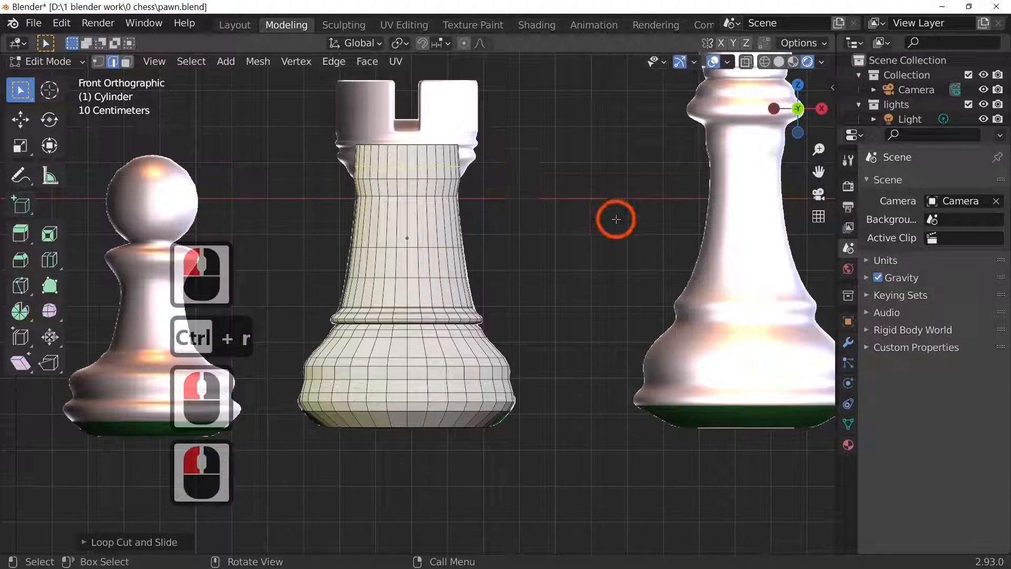
{"action": "key", "text": "s"}
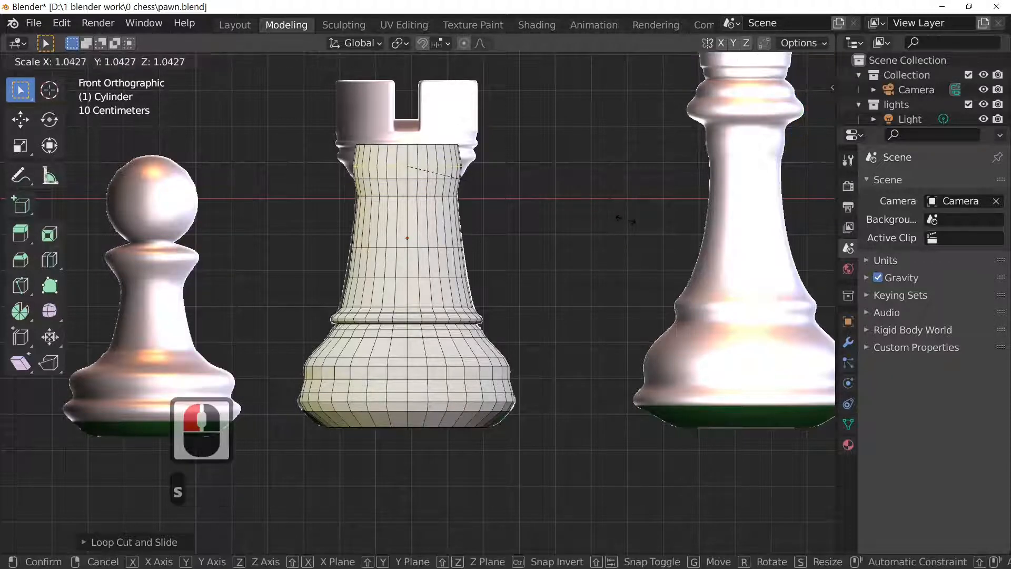
{"action": "left_click", "coordinate": [559, 181]}
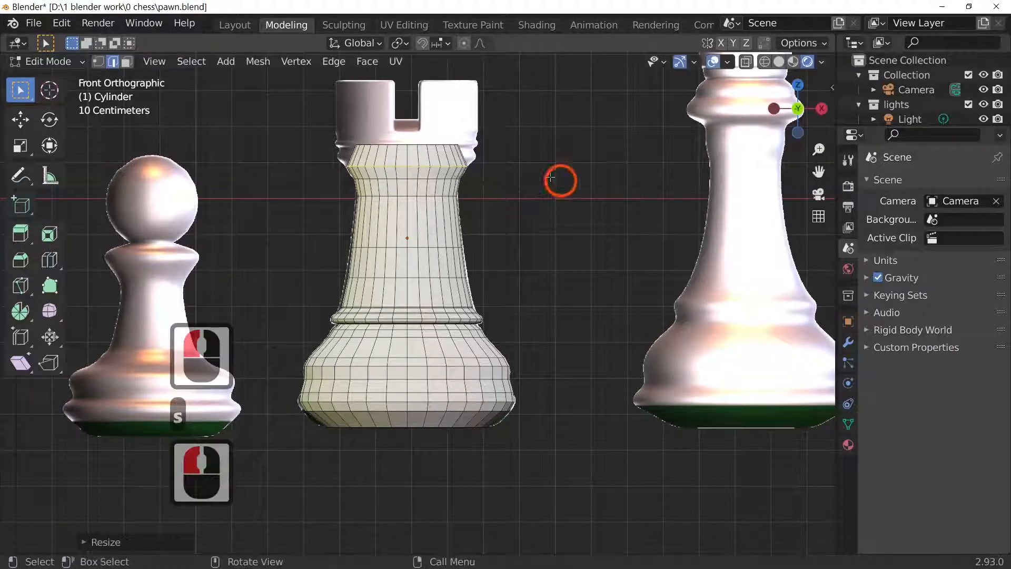
Select the rook's top face and scale it up by about 1.42 to the width of the reference's head.
{"action": "middle_click_drag", "start_coordinate": [476, 183], "coordinate": [507, 242]}
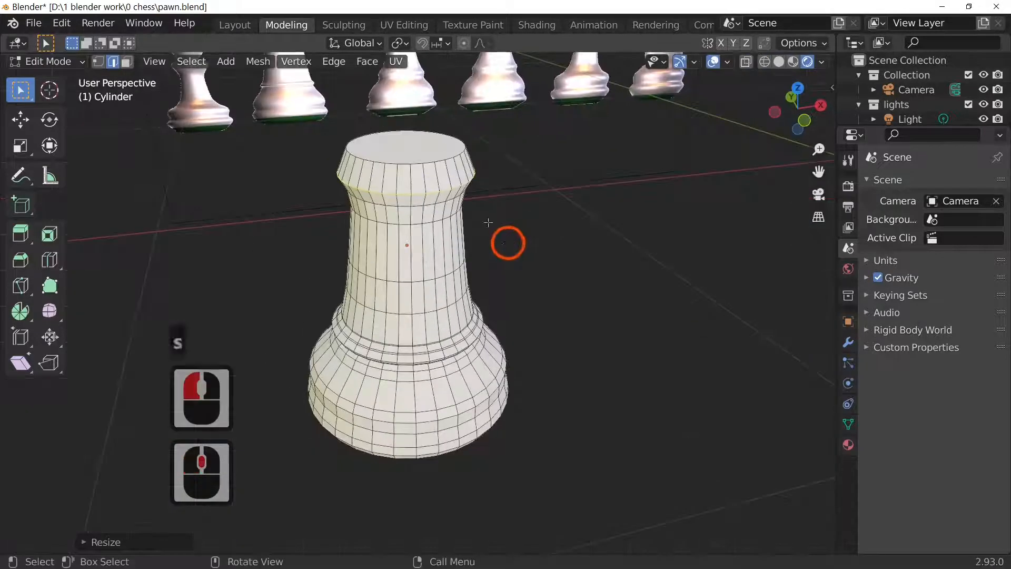
{"action": "left_click", "coordinate": [126, 61]}
{"action": "left_click", "coordinate": [402, 147]}
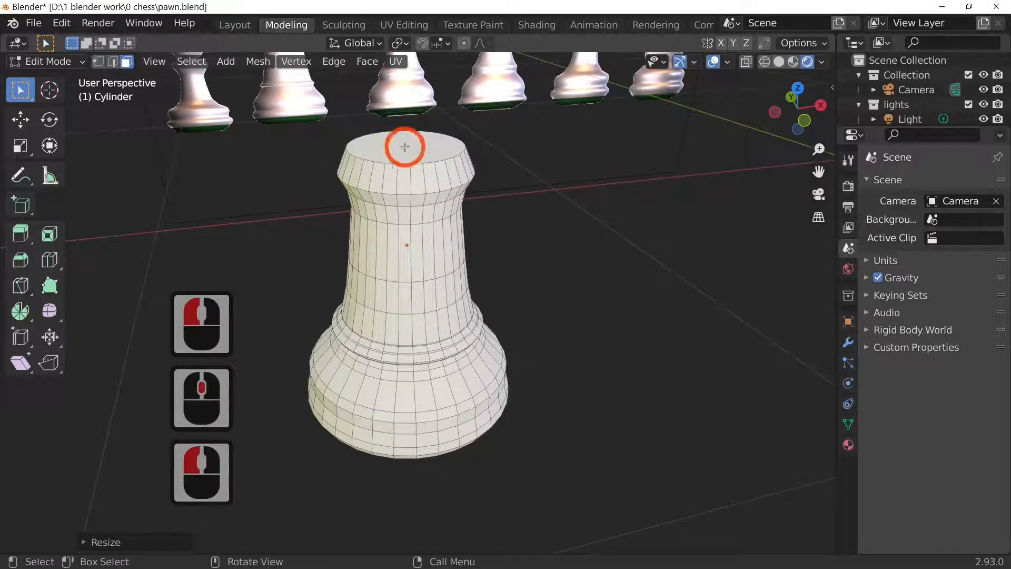
{"action": "left_click", "coordinate": [403, 147]}
{"action": "key", "text": "KP_1"}
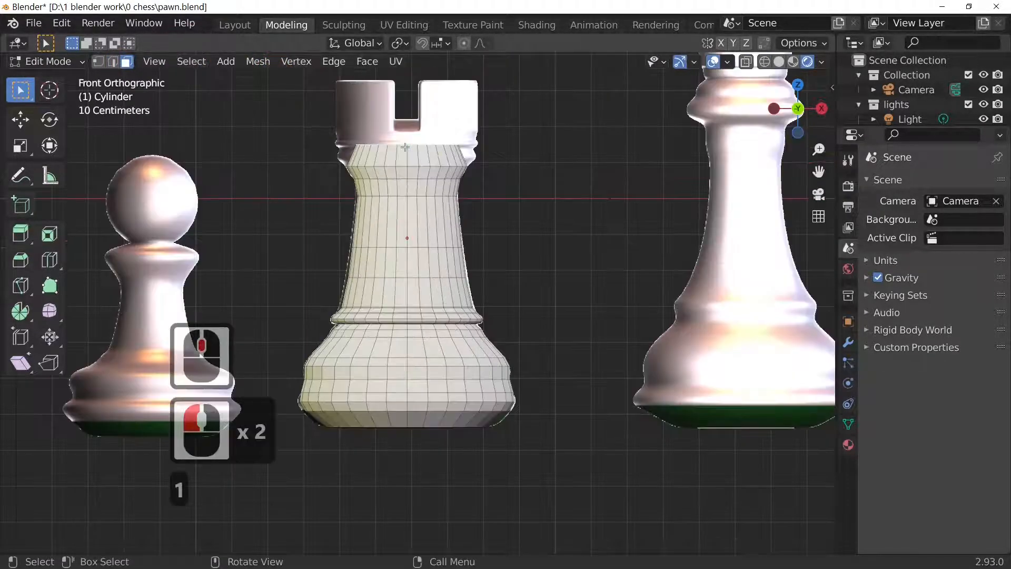
{"action": "key", "text": "s"}
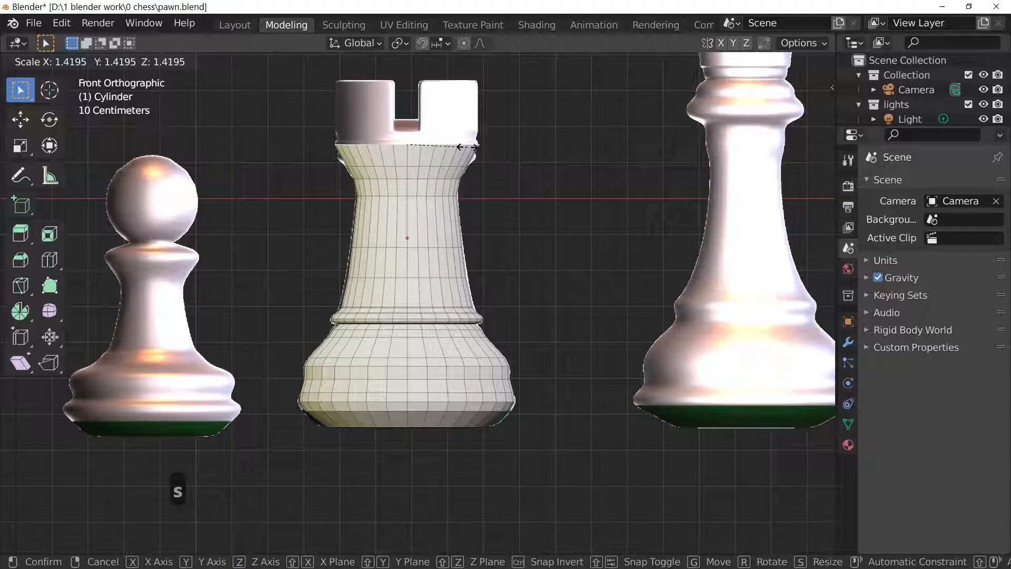
{"action": "left_click", "coordinate": [461, 149]}
Add a loop cut midway between the flare's loop and the top edge, and scale it outward to match the reference's collar.
{"action": "left_click", "coordinate": [455, 152]}
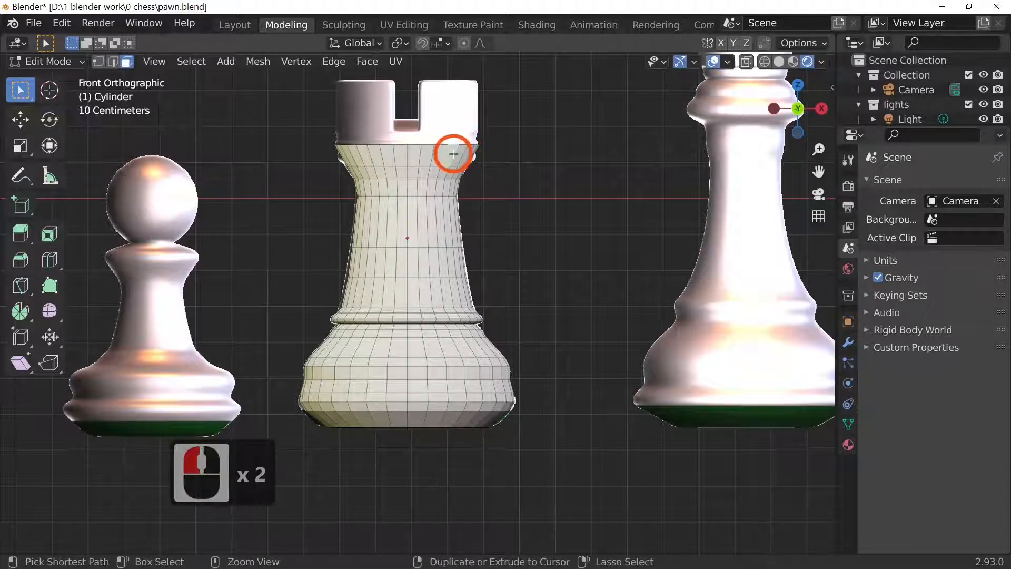
{"action": "key", "text": "ctrl+r"}
{"action": "left_click", "coordinate": [453, 153]}
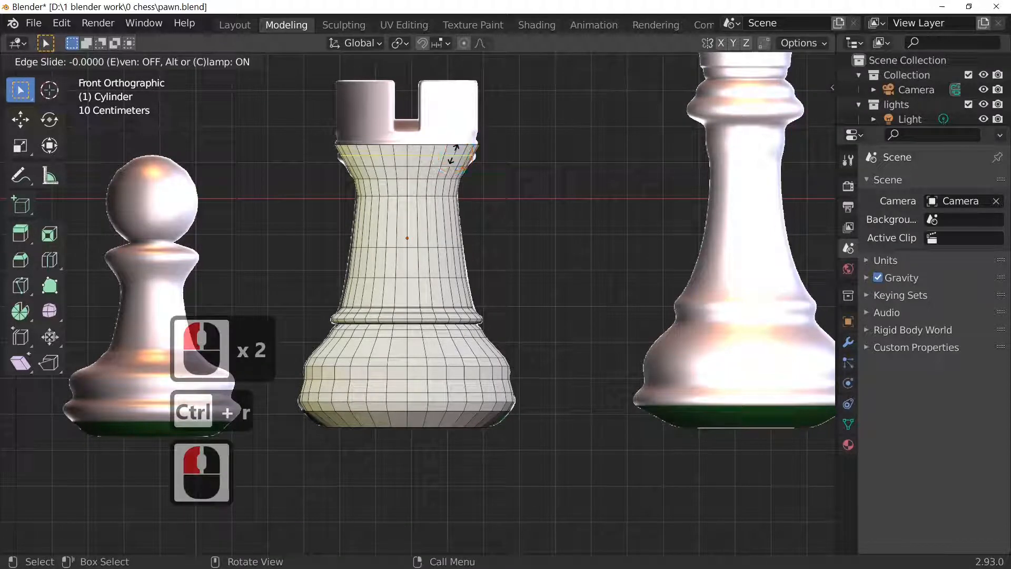
{"action": "key", "text": "s"}
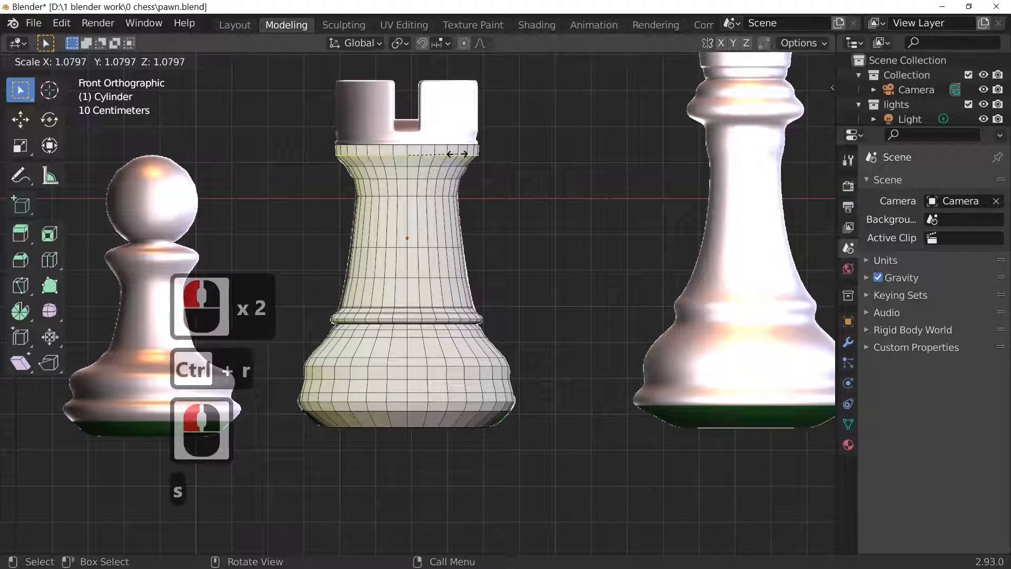
{"action": "left_click", "coordinate": [447, 149]}
Add a loop cut between the collar loop and the top edge, and scale it inward to form a groove.
{"action": "left_click", "coordinate": [447, 150]}
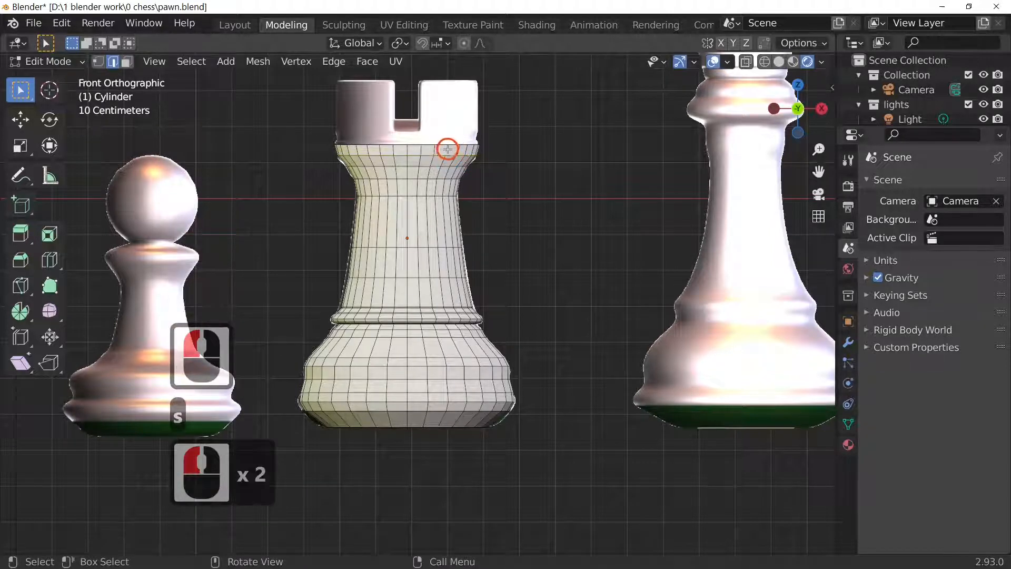
{"action": "key", "text": "ctrl+r"}
{"action": "left_click", "coordinate": [448, 149]}
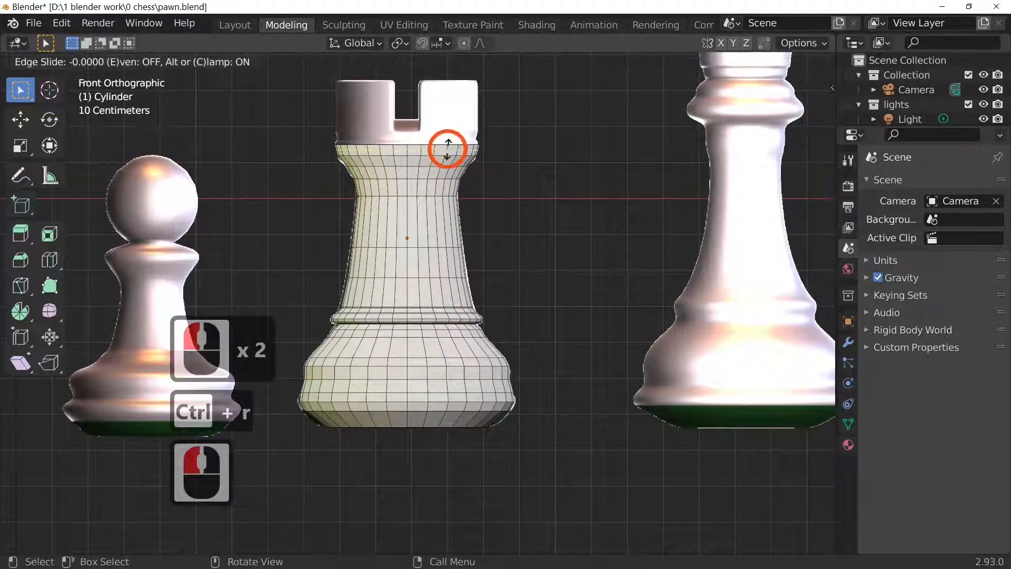
{"action": "key", "text": "s"}
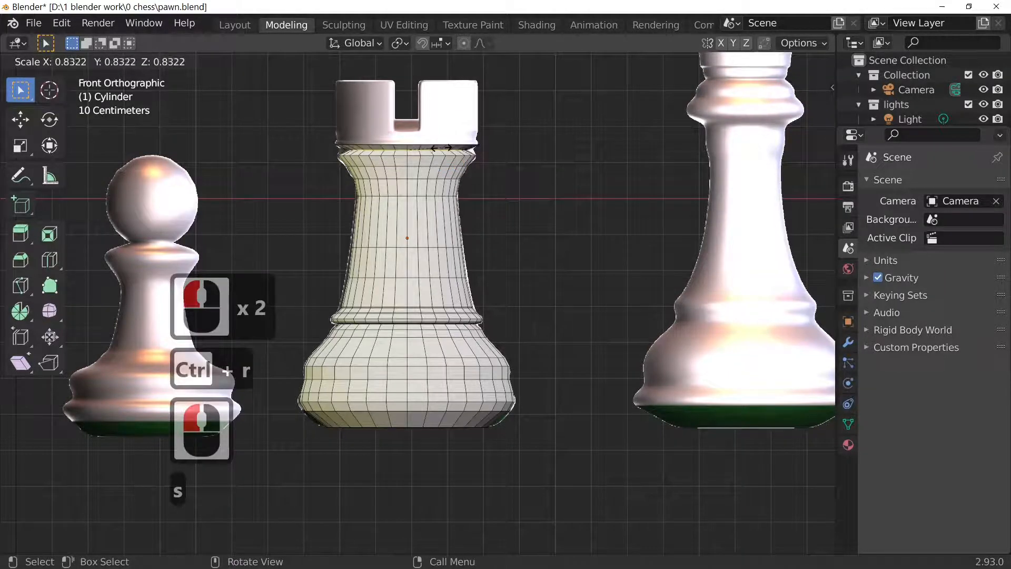
{"action": "left_click", "coordinate": [445, 153]}
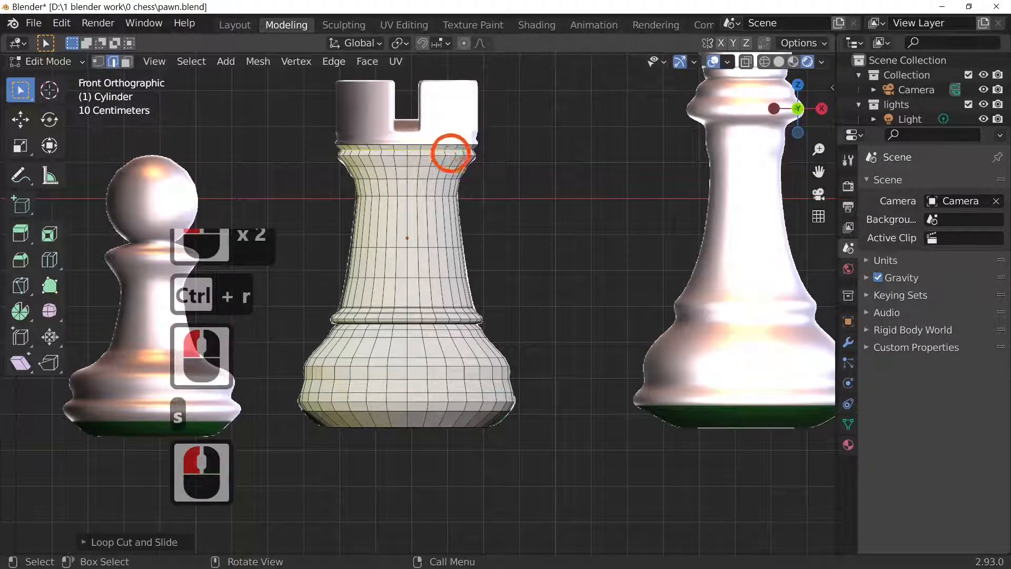
Select the rook's flat top face in face selection mode and return to the front view.
{"action": "middle_click_drag", "start_coordinate": [546, 310], "coordinate": [535, 377]}
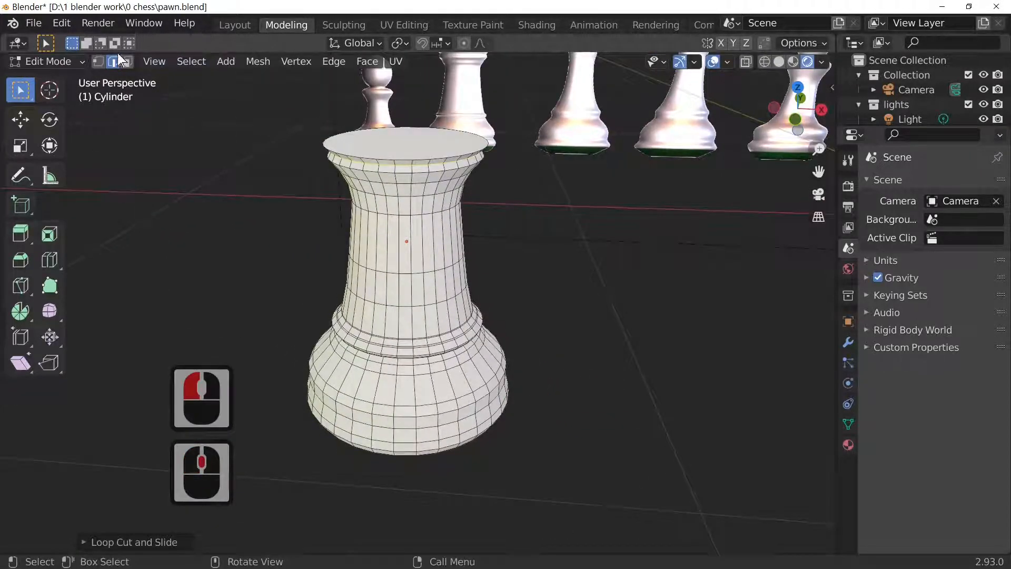
{"action": "left_click", "coordinate": [127, 61]}
{"action": "left_click", "coordinate": [396, 145]}
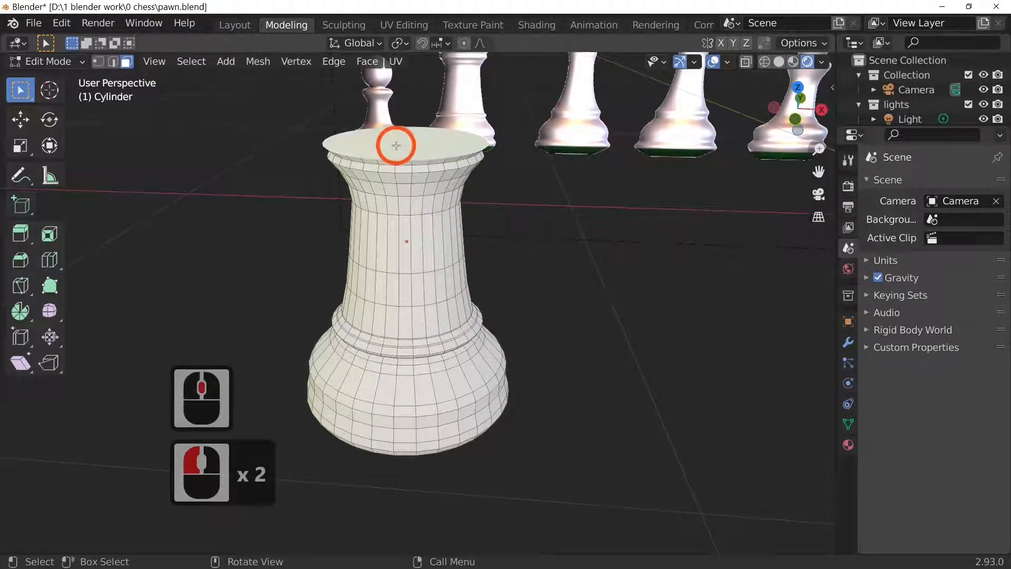
{"action": "key", "text": "KP_1"}
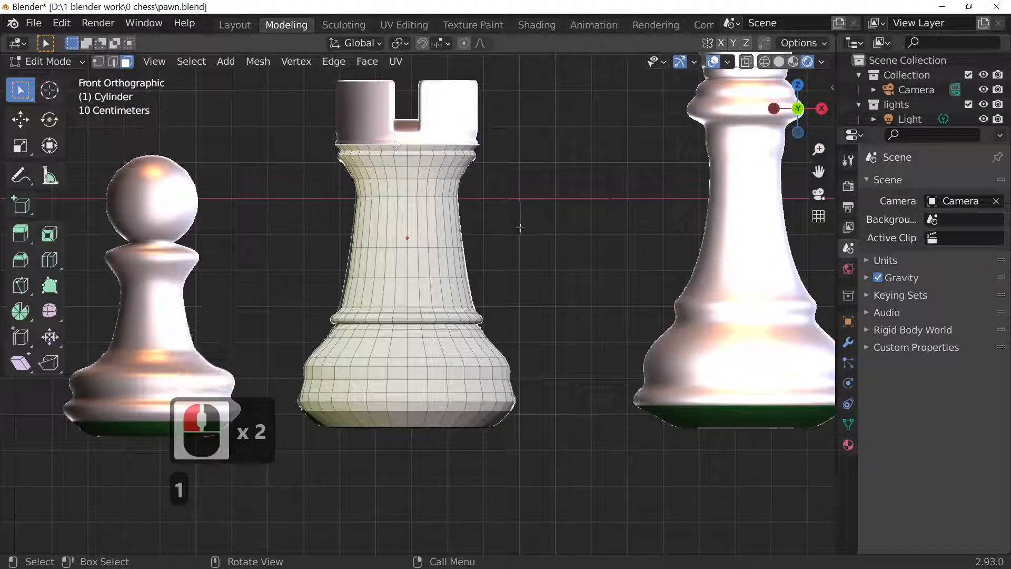
{"action": "key", "text": "e"}
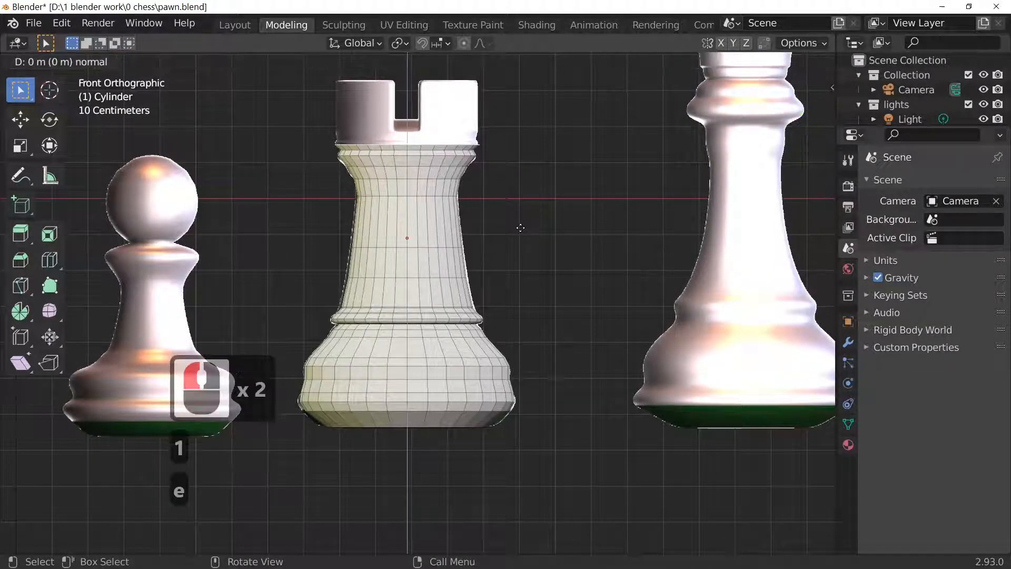
{"action": "key", "text": "z"}
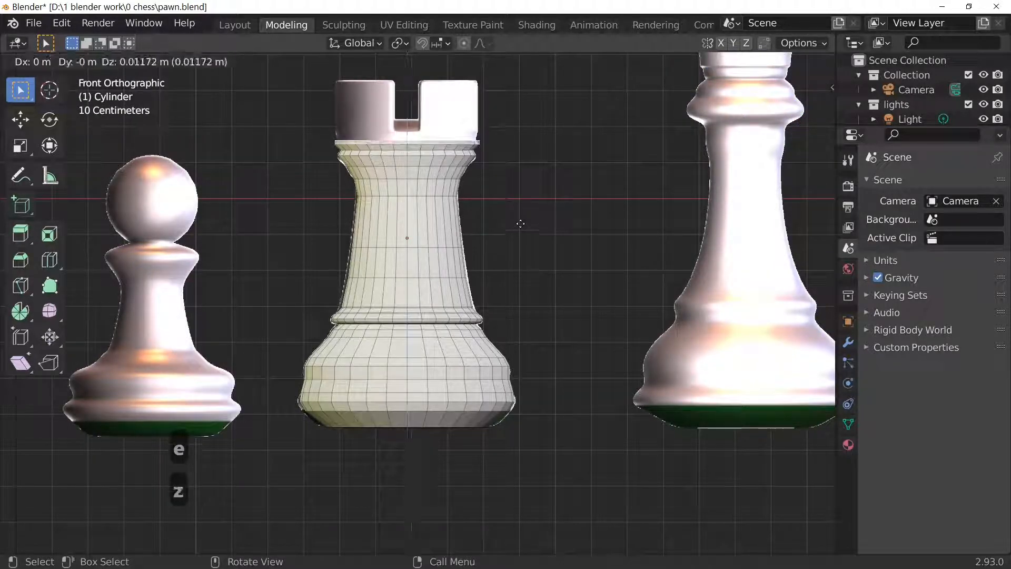
{"action": "left_click", "coordinate": [519, 216]}
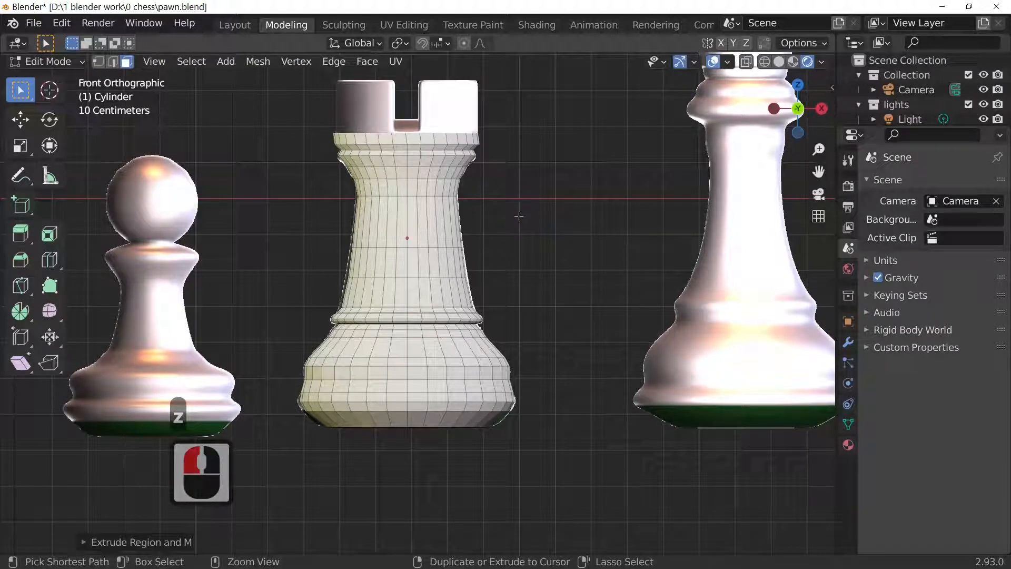
{"action": "key", "text": "ctrl+z"}
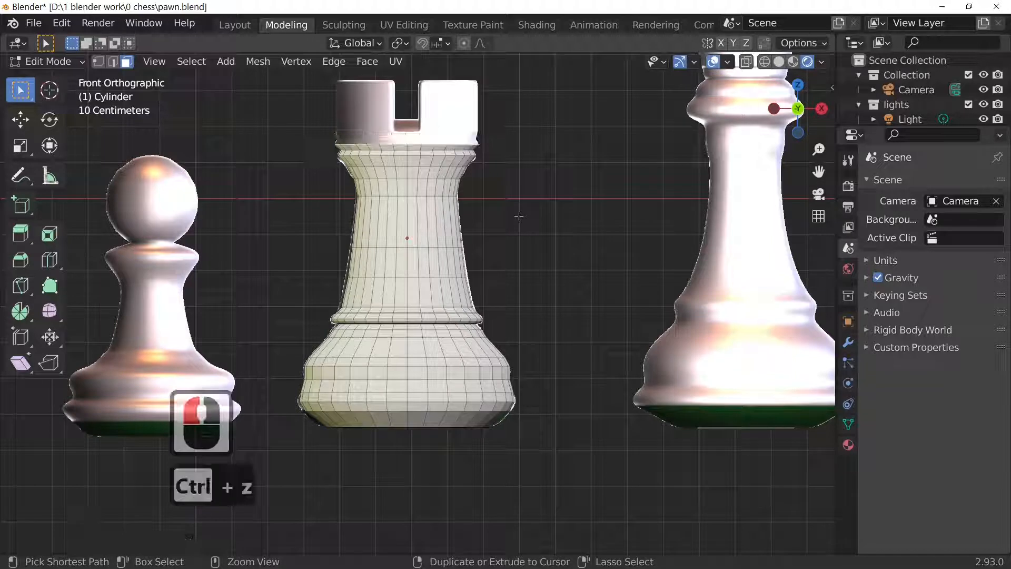
Extrude the top face straight up along global Z by about 0.04 m, to the bottom of the reference's battlement gap.
{"action": "key", "text": "e"}
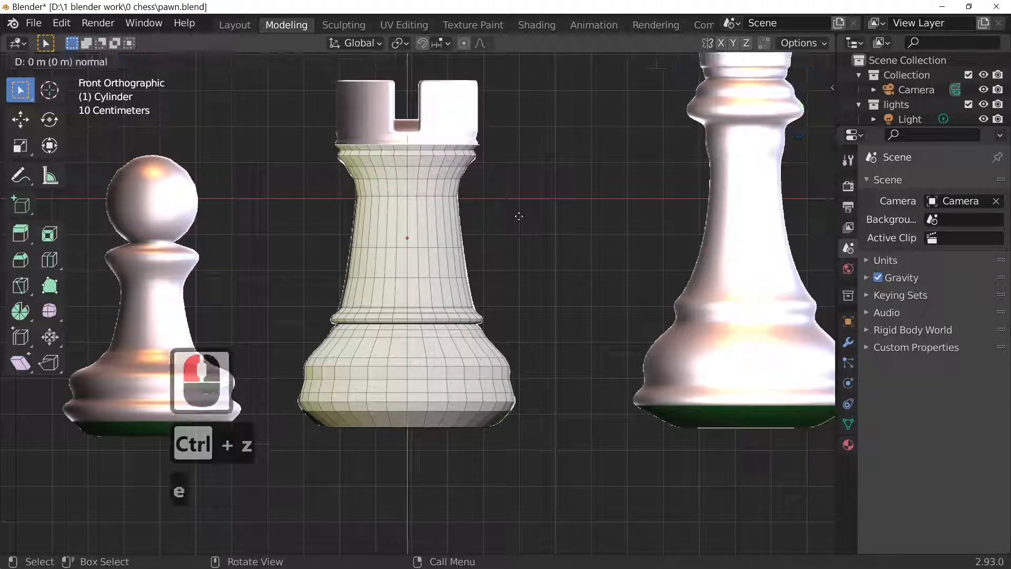
{"action": "key", "text": "z"}
{"action": "key", "text": "z"}
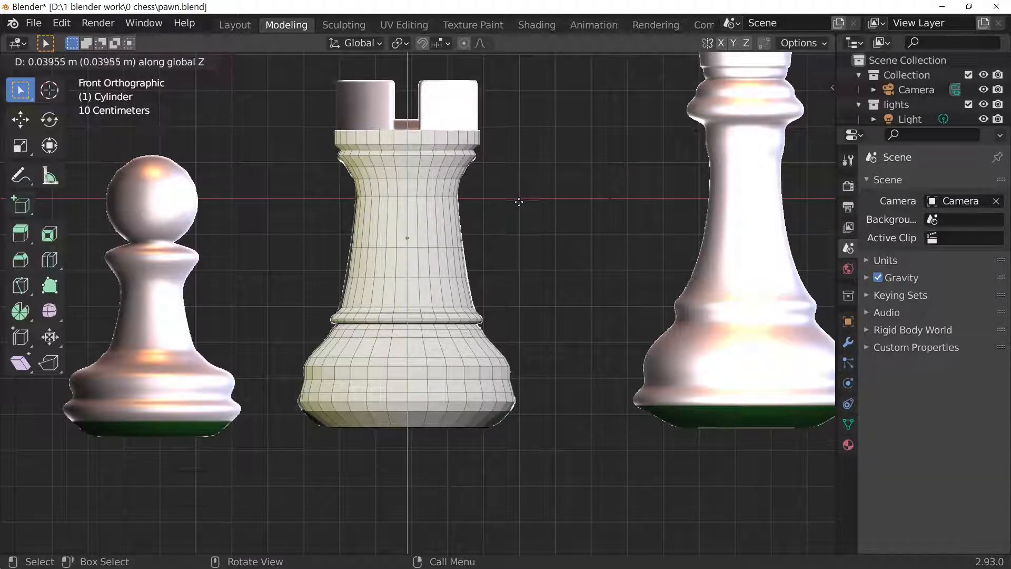
{"action": "left_click", "coordinate": [518, 202]}
Extrude the top face in place and scale it inward to about two thirds, leaving an outer ring for the battlements.
{"action": "scroll", "coordinate": [516, 201], "scroll_direction": "down", "scroll_amount": 4}
{"action": "middle_click_drag", "start_coordinate": [523, 219], "coordinate": [607, 317]}
{"action": "key", "text": "e"}
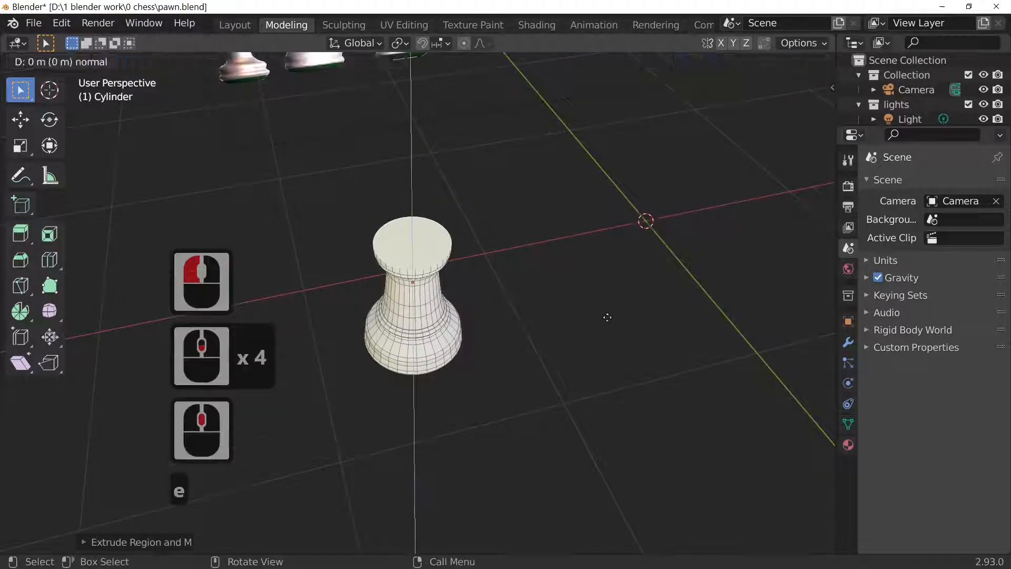
{"action": "key", "text": "s"}
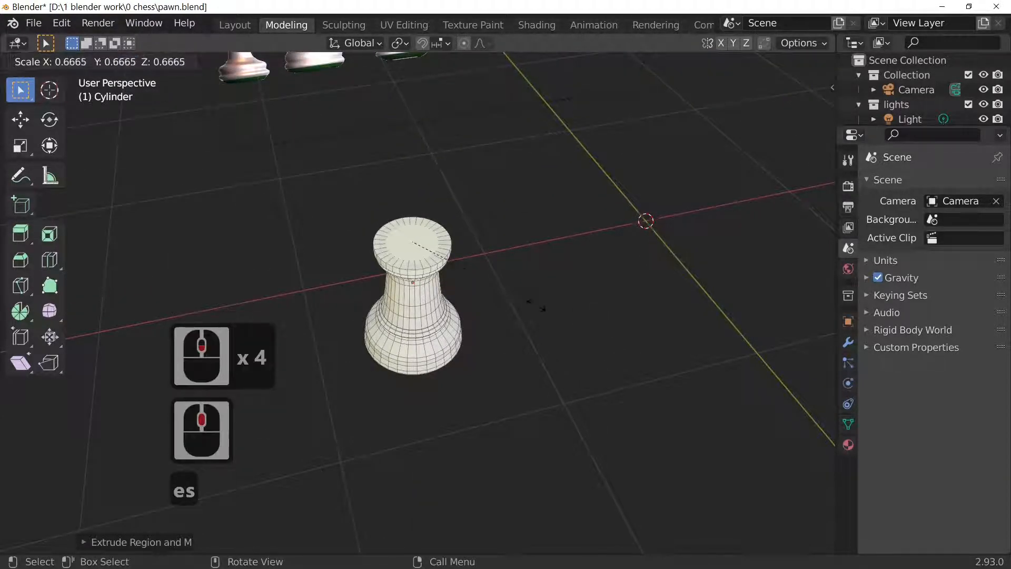
{"action": "left_click", "coordinate": [529, 304]}
Extrude the inner top face again, scale it inward, and raise it slightly along Z to start a shallow dome.
{"action": "scroll", "coordinate": [629, 338], "scroll_direction": "up", "scroll_amount": 4}
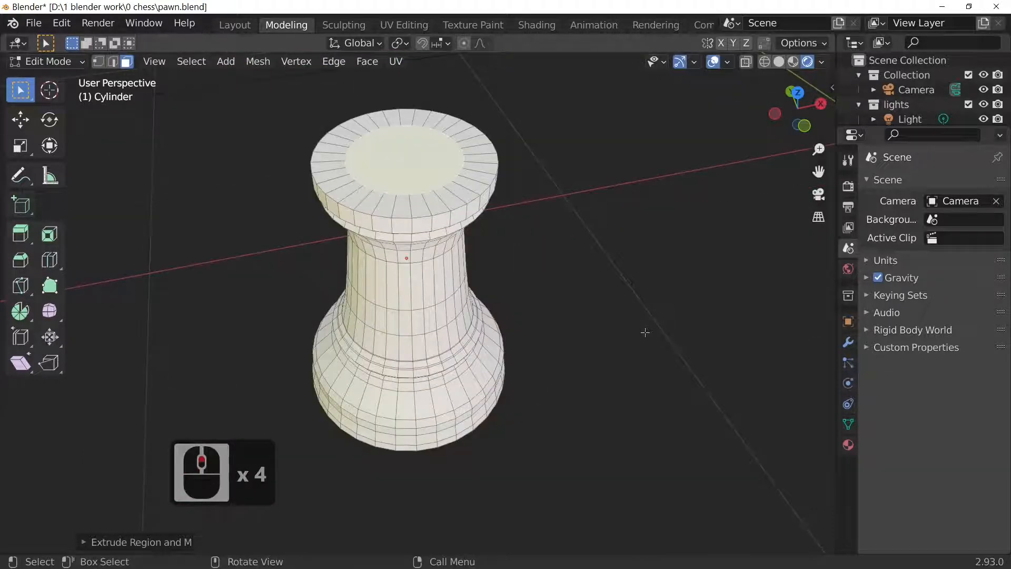
{"action": "key", "text": "e"}
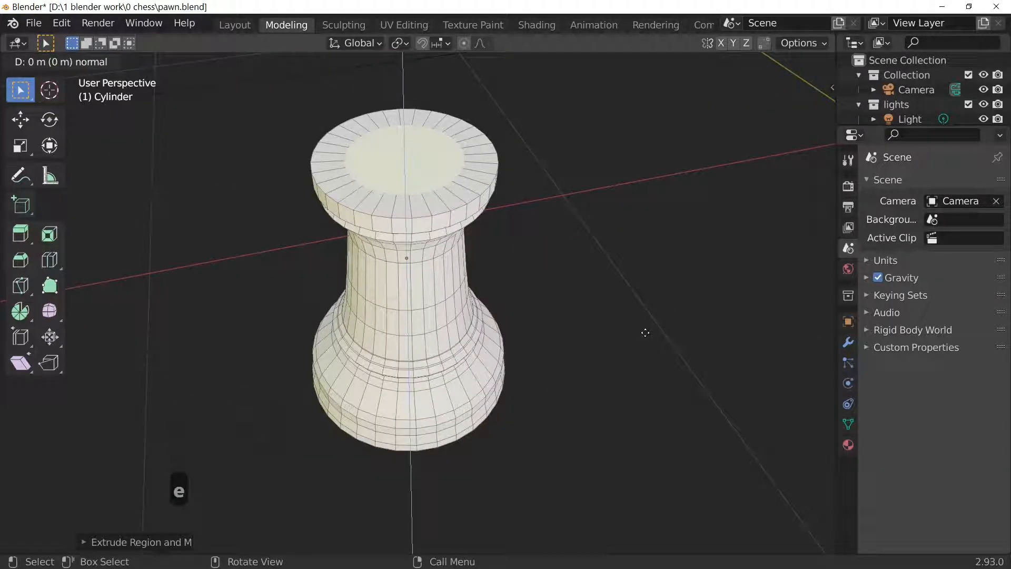
{"action": "key", "text": "s"}
{"action": "left_click", "coordinate": [514, 304]}
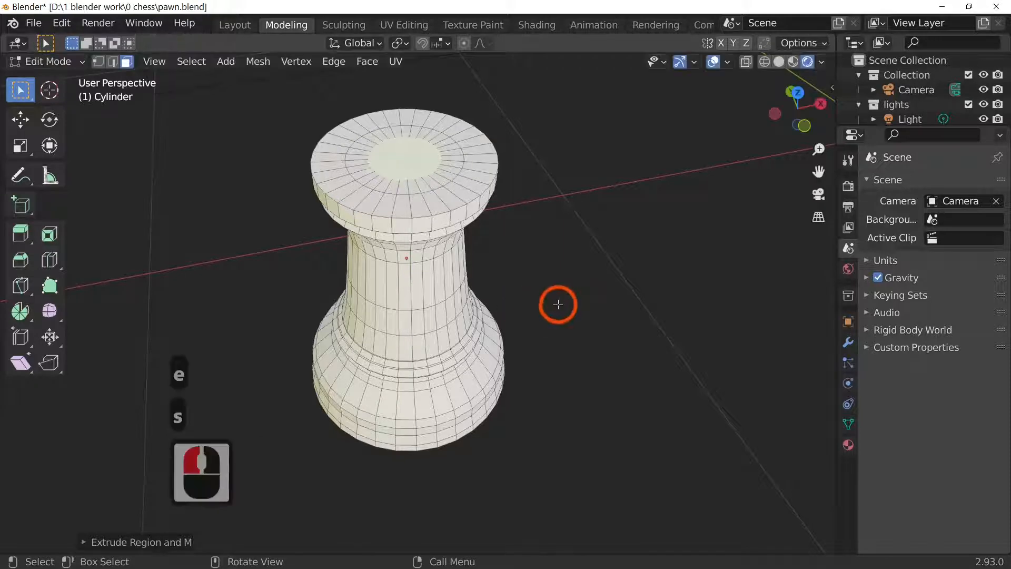
{"action": "key", "text": "g"}
{"action": "key", "text": "z"}
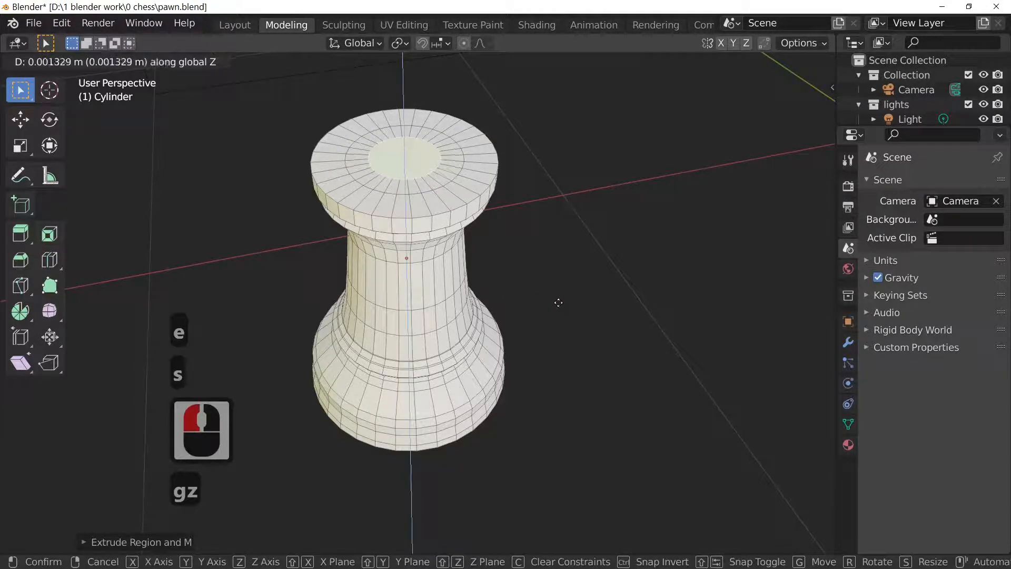
{"action": "left_click", "coordinate": [557, 299]}
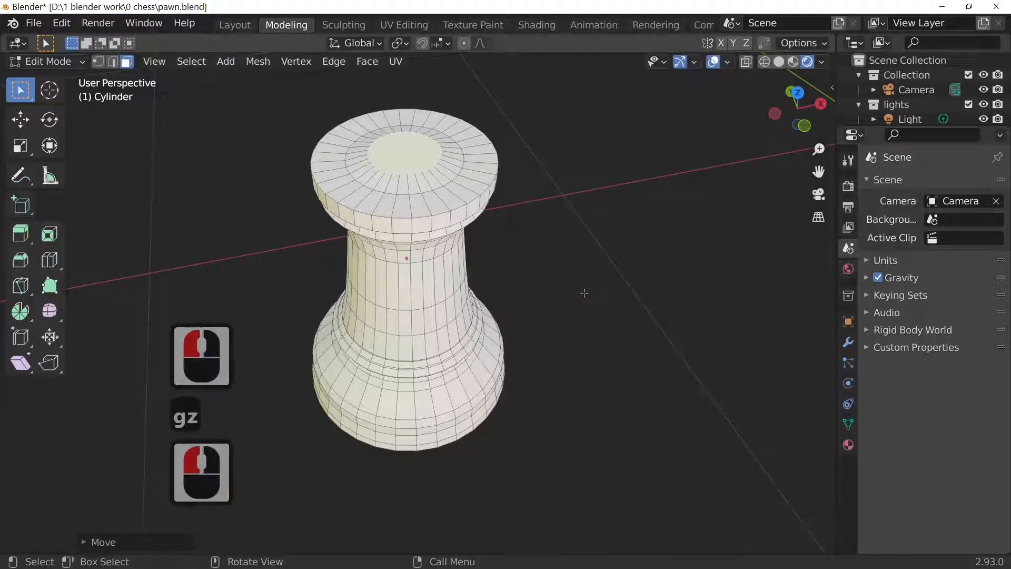
Extrude the raised centre face, scale it to about 0.72, and lift it slightly along Z to continue the dome.
{"action": "key", "text": "e"}
{"action": "key", "text": "s"}
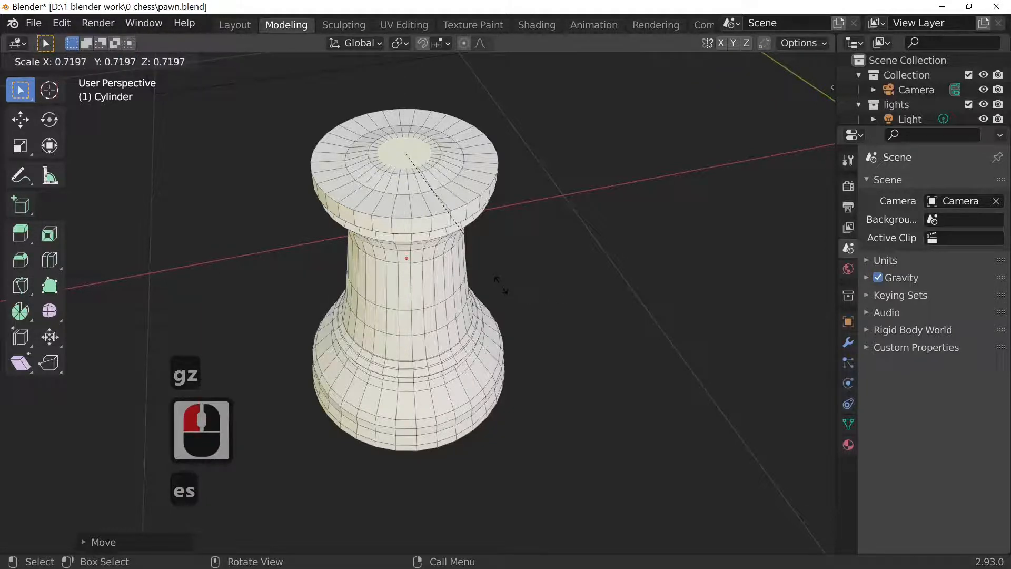
{"action": "left_click", "coordinate": [553, 286]}
{"action": "key", "text": "g"}
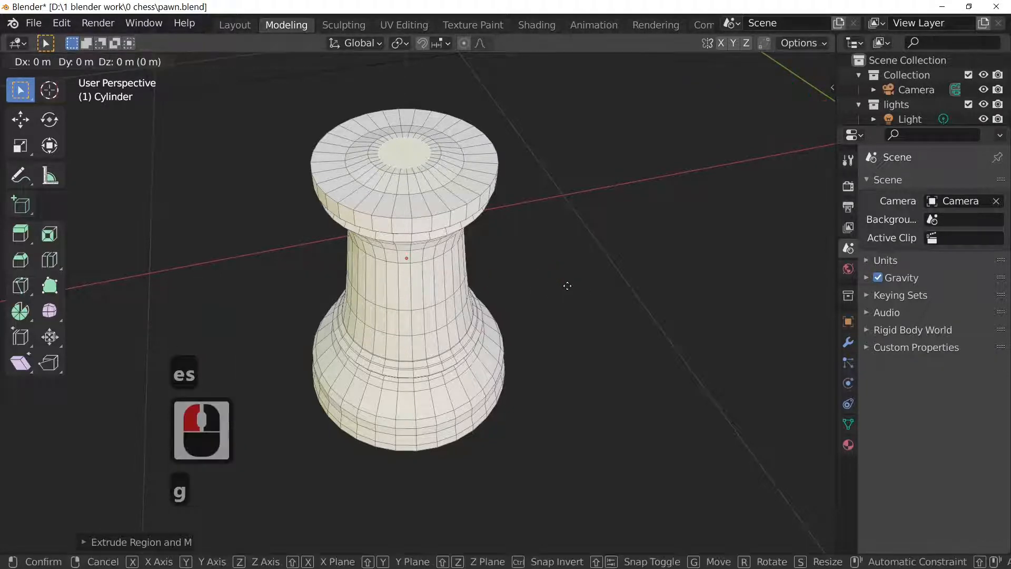
{"action": "key", "text": "z"}
{"action": "left_click", "coordinate": [589, 276]}
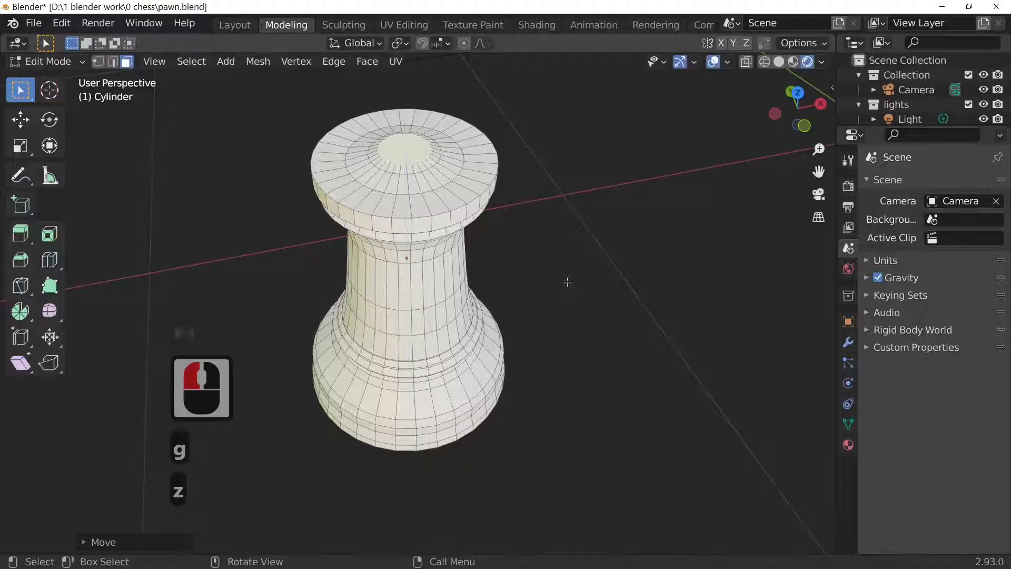
Inset the dome's centre face with two successive in-place extrusions, scaling to about 0.87 and then about 0.91.
{"action": "key", "text": "e"}
{"action": "key", "text": "s"}
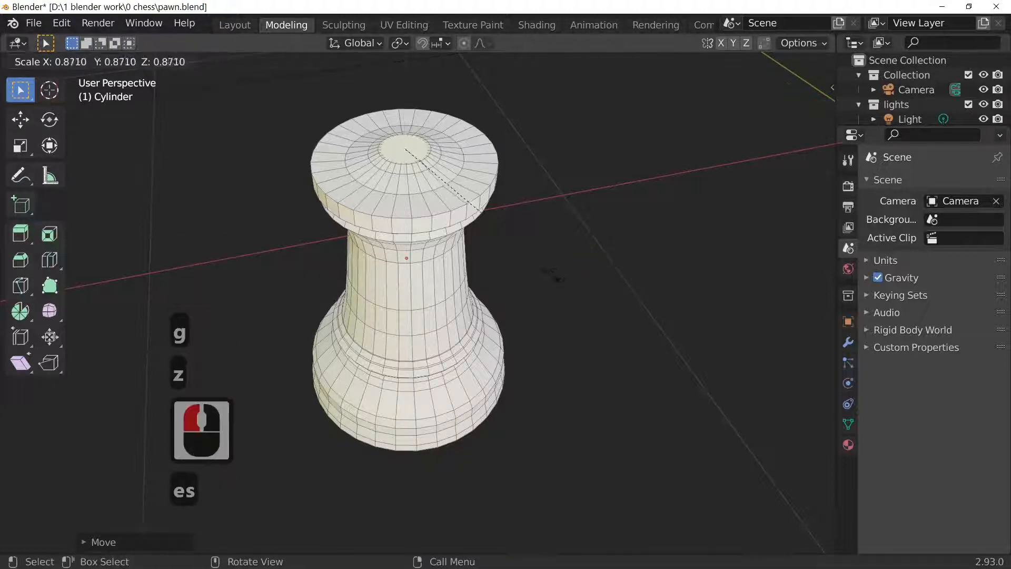
{"action": "left_click", "coordinate": [548, 275]}
{"action": "key", "text": "e"}
{"action": "key", "text": "s"}
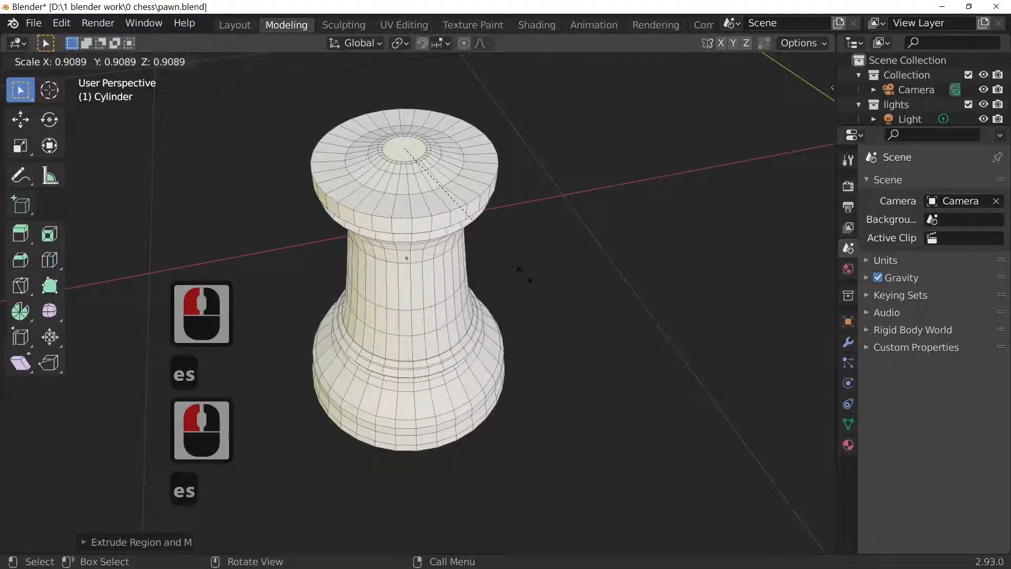
{"action": "left_click", "coordinate": [516, 274]}
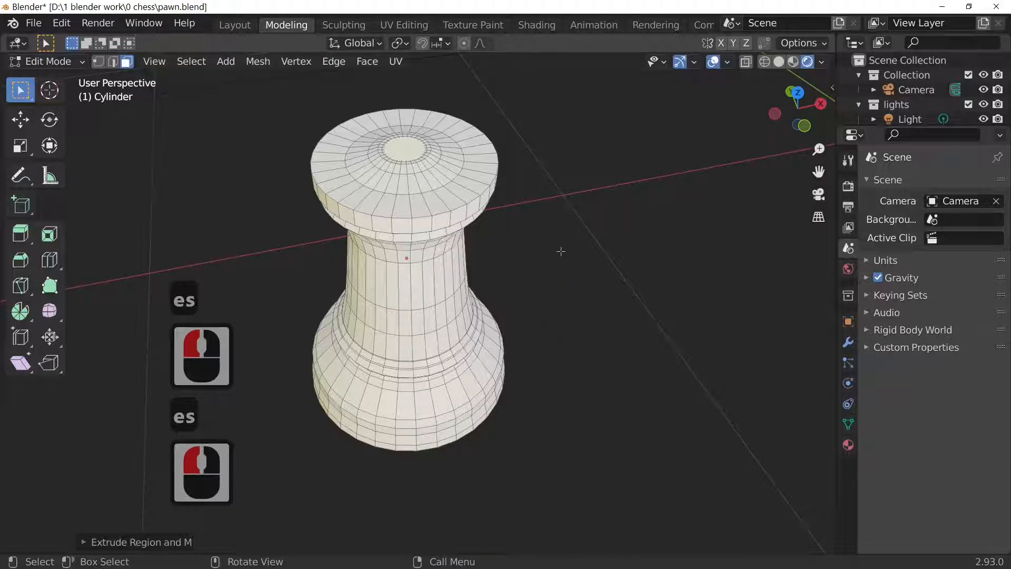
Return to Object Mode and apply Shade Smooth to the rook.
{"action": "scroll", "coordinate": [561, 251], "scroll_direction": "up", "scroll_amount": 3}
{"action": "middle_click_drag", "start_coordinate": [560, 253], "coordinate": [542, 267]}
{"action": "scroll", "coordinate": [511, 253], "scroll_direction": "down", "scroll_amount": 3}
{"action": "key", "text": "Tab"}
{"action": "middle_click_drag", "start_coordinate": [492, 228], "coordinate": [450, 210]}
{"action": "middle_click", "coordinate": [450, 210]}
{"action": "key", "text": "1"}
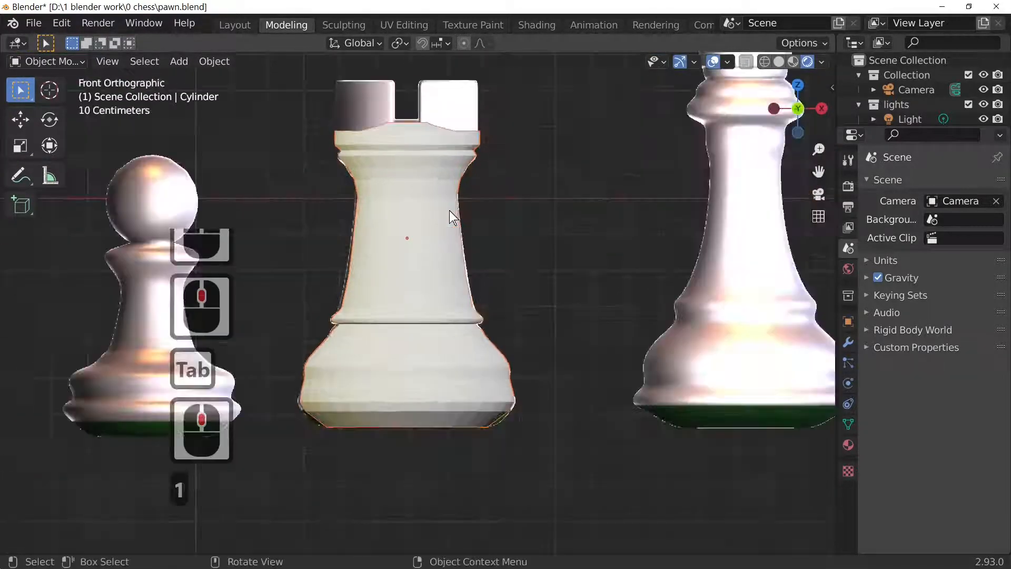
{"action": "right_click", "coordinate": [450, 210]}
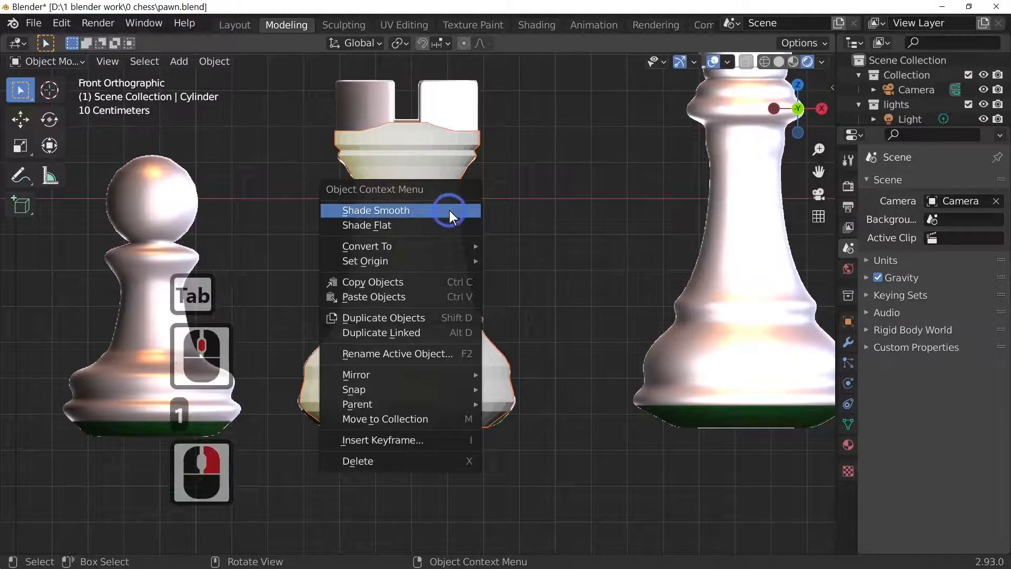
{"action": "left_click", "coordinate": [450, 210]}
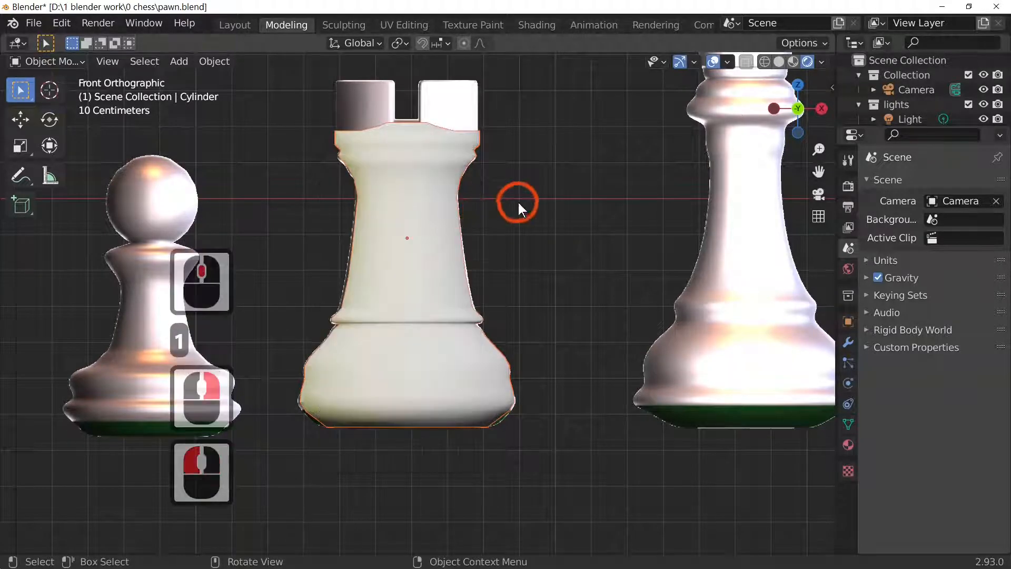
Back in Edit Mode, select the whole outer ring of faces around the rook's top with face selection.
{"action": "middle_click_drag", "start_coordinate": [517, 200], "coordinate": [542, 313]}
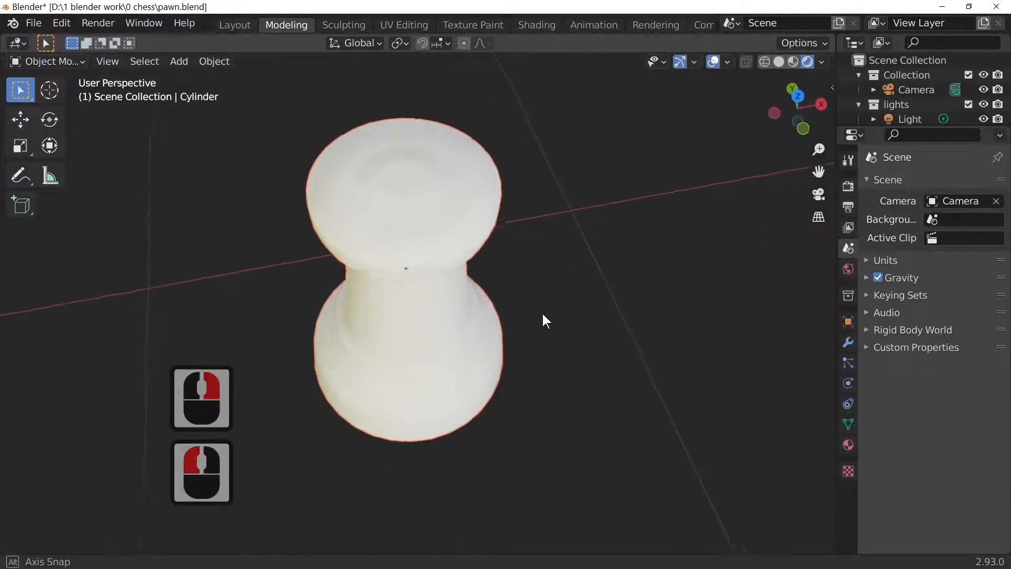
{"action": "scroll", "coordinate": [544, 314], "scroll_direction": "up", "scroll_amount": 3}
{"action": "key", "text": "Tab"}
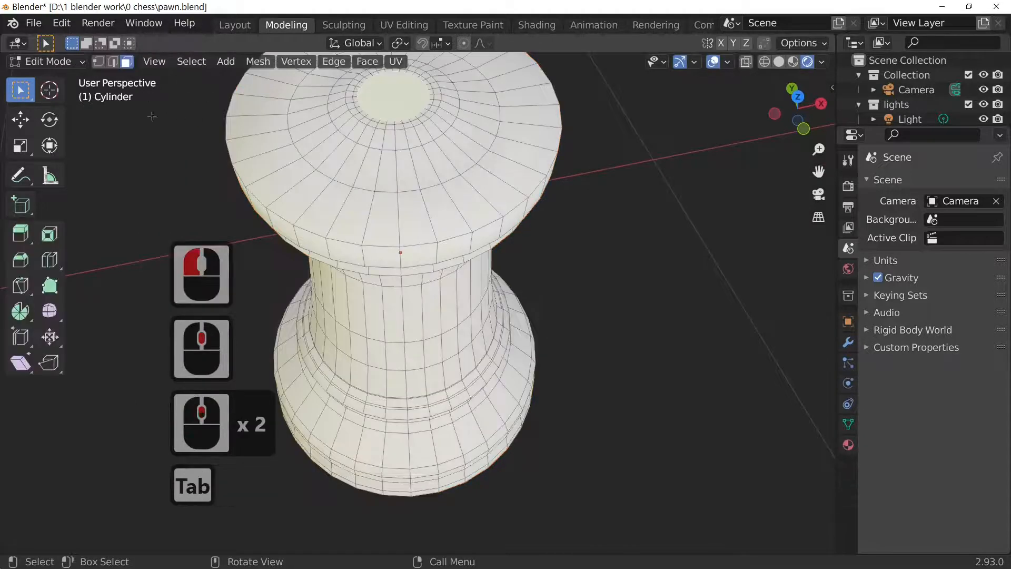
{"action": "left_click", "coordinate": [127, 62]}
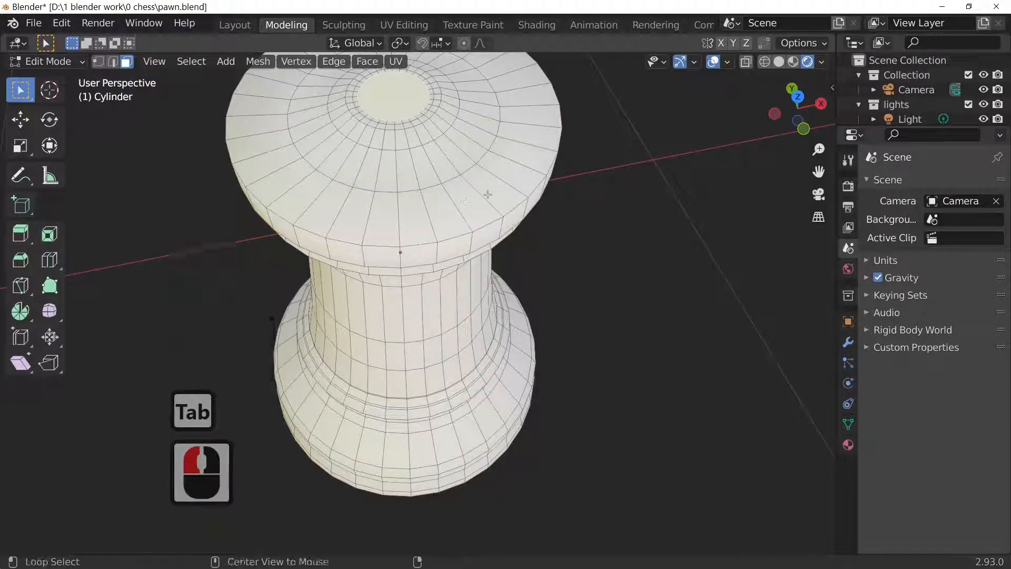
{"action": "left_click", "coordinate": [460, 210], "text": "alt"}
{"action": "left_click", "coordinate": [535, 205], "text": "alt"}
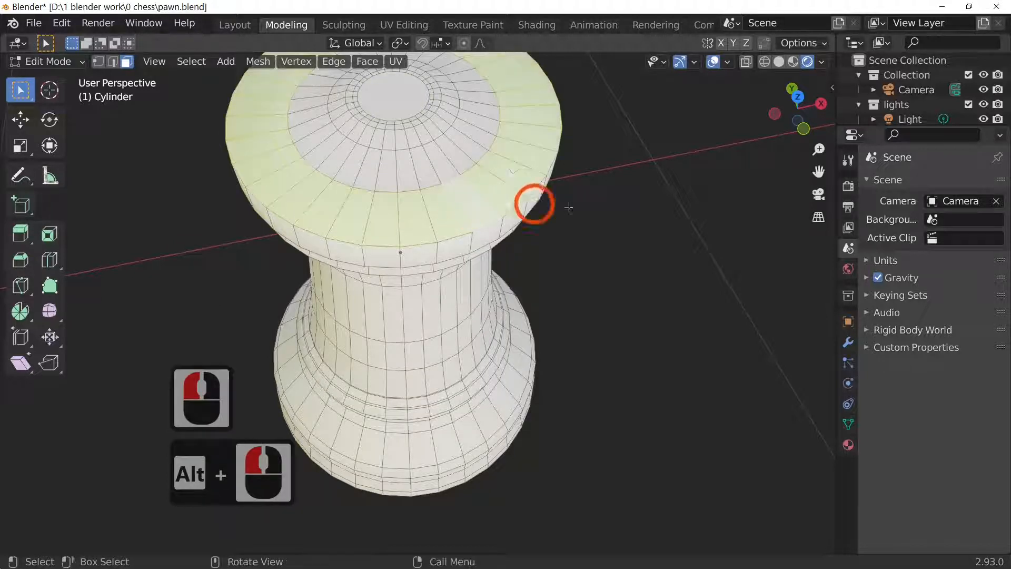
From the top view, deselect two adjacent ring faces at each of the four axis positions, leaving four separate arcs selected.
{"action": "key", "text": "7"}
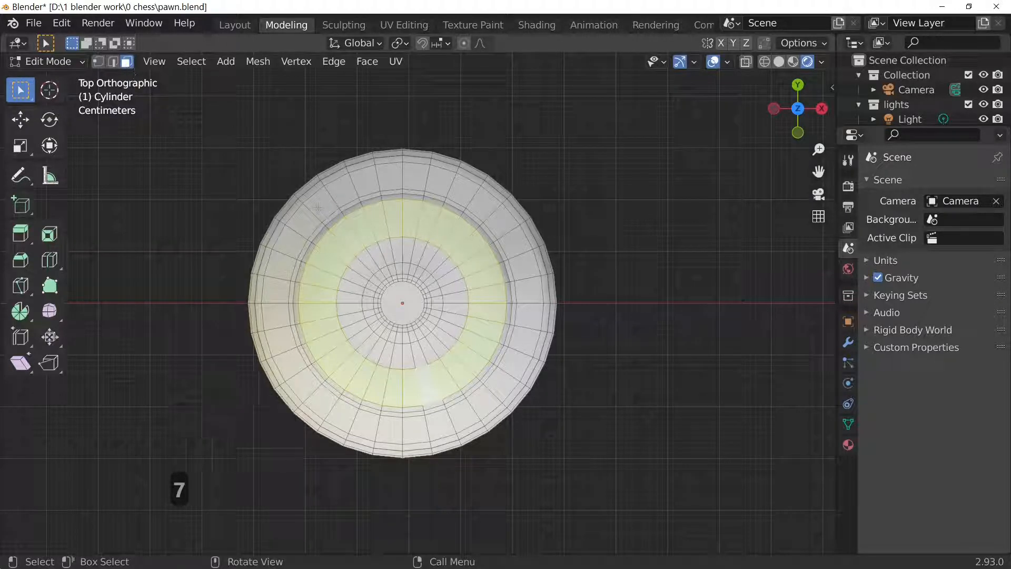
{"action": "key", "text": "shift"}
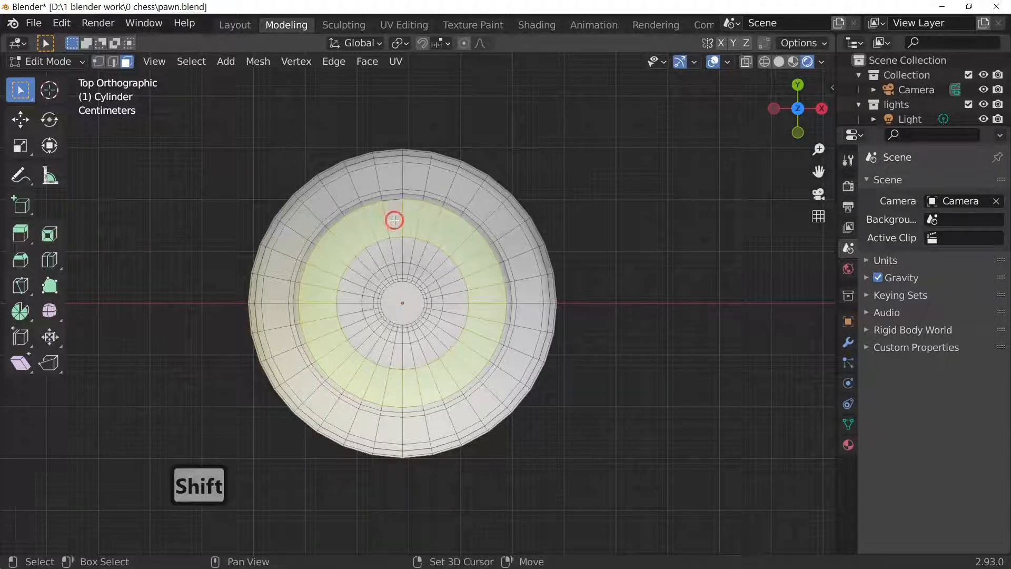
{"action": "left_click", "coordinate": [411, 220], "text": "shift"}
{"action": "left_click", "coordinate": [413, 220], "text": "shift"}
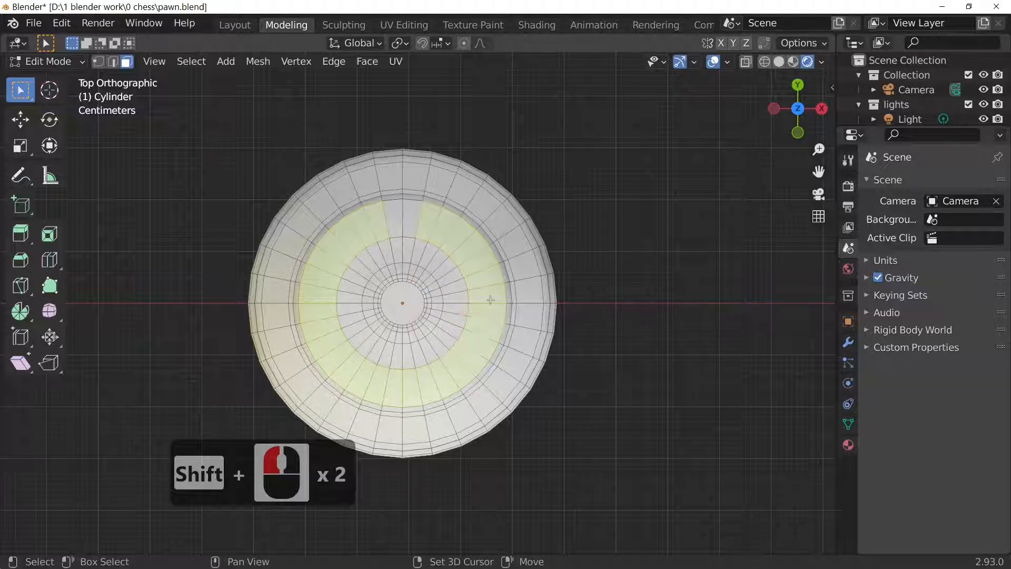
{"action": "left_click", "coordinate": [442, 409], "text": "shift"}
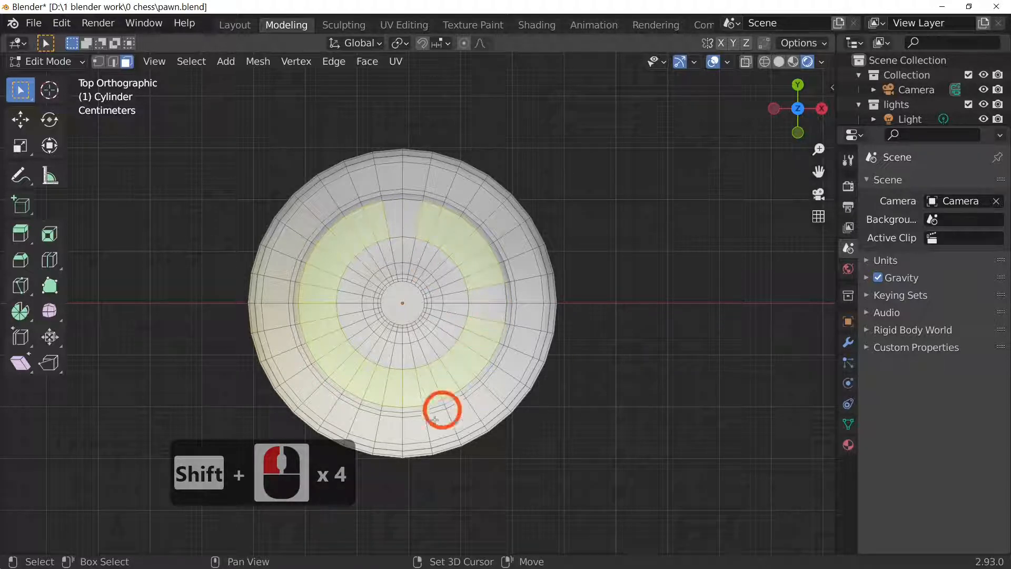
{"action": "left_click", "coordinate": [384, 395], "text": "shift"}
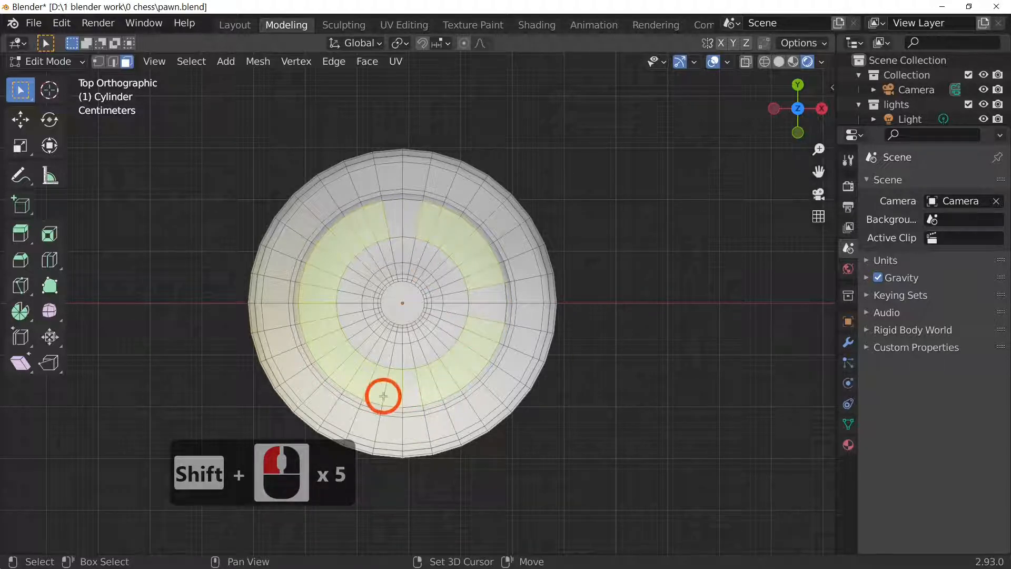
{"action": "left_click", "coordinate": [389, 393], "text": "shift"}
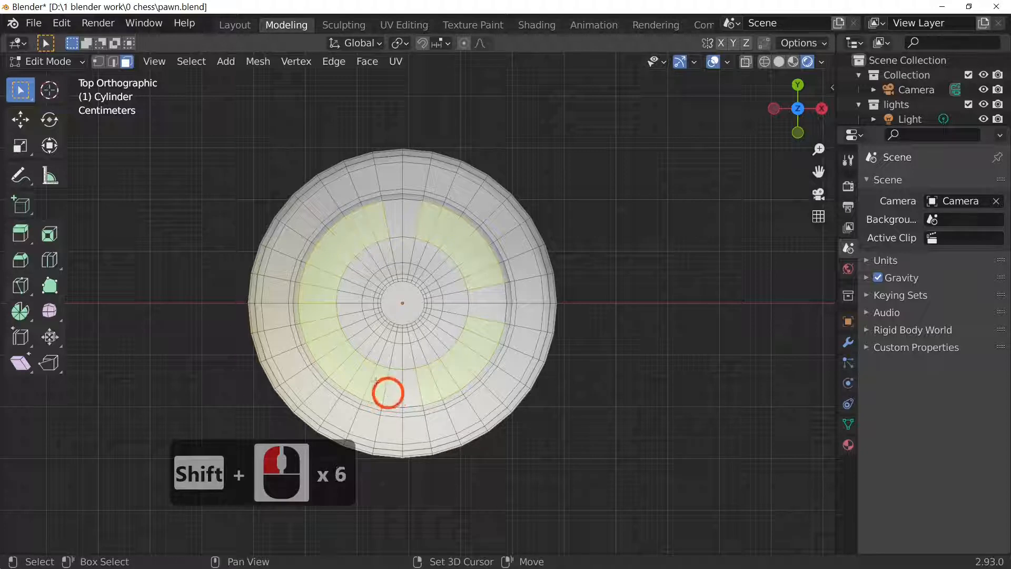
{"action": "left_click", "coordinate": [312, 296], "text": "shift"}
{"action": "left_click", "coordinate": [501, 406], "text": "shift"}
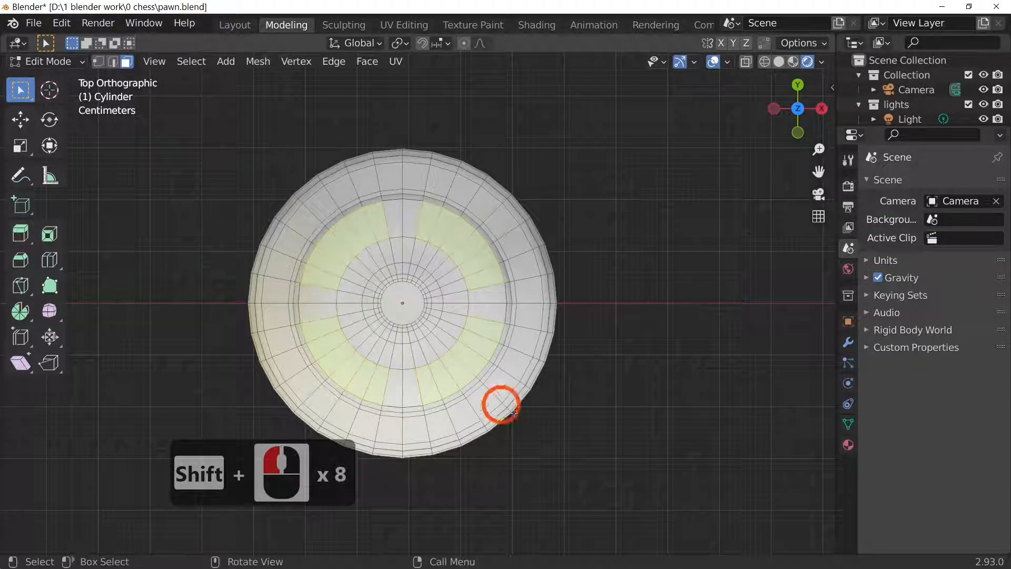
Extrude the four selected arcs upward about 0.13 m along global Z to form battlements matching the reference rook's height.
{"action": "middle_click_drag", "start_coordinate": [527, 421], "coordinate": [540, 248]}
{"action": "scroll", "coordinate": [535, 309], "scroll_direction": "down", "scroll_amount": 4}
{"action": "key", "text": "KP_1"}
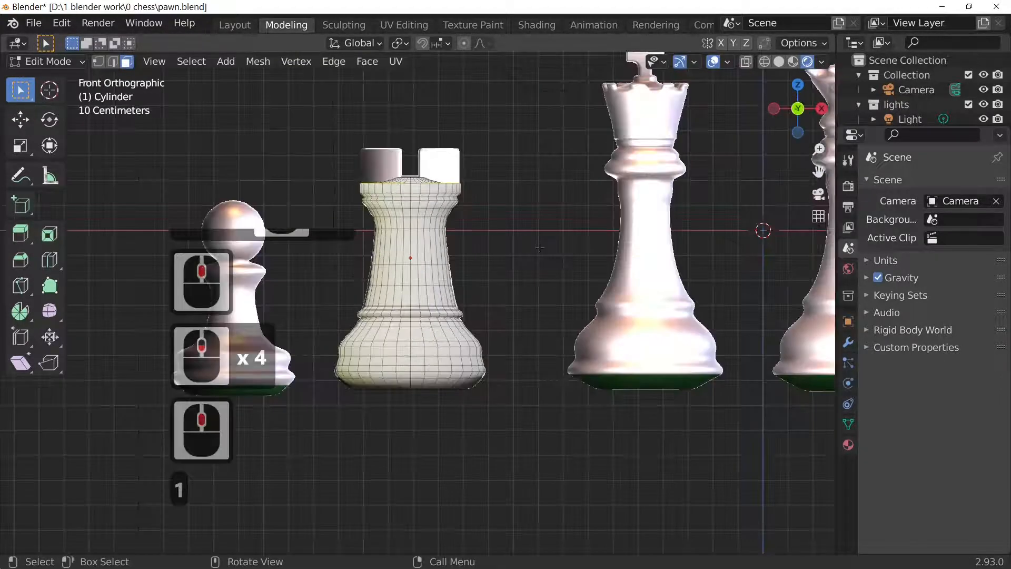
{"action": "key", "text": "e"}
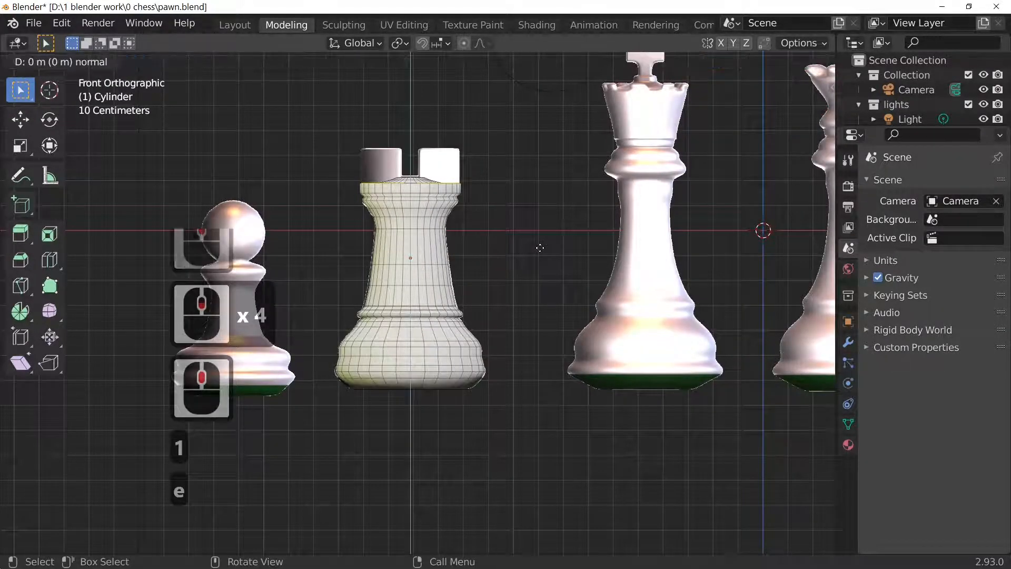
{"action": "key", "text": "z"}
{"action": "key", "text": "z"}
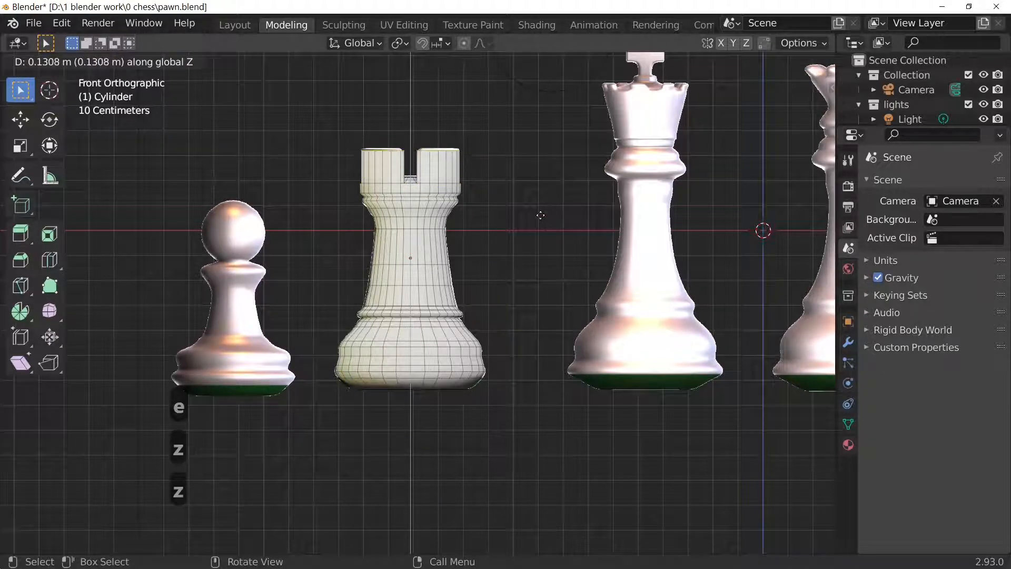
{"action": "left_click", "coordinate": [540, 213]}
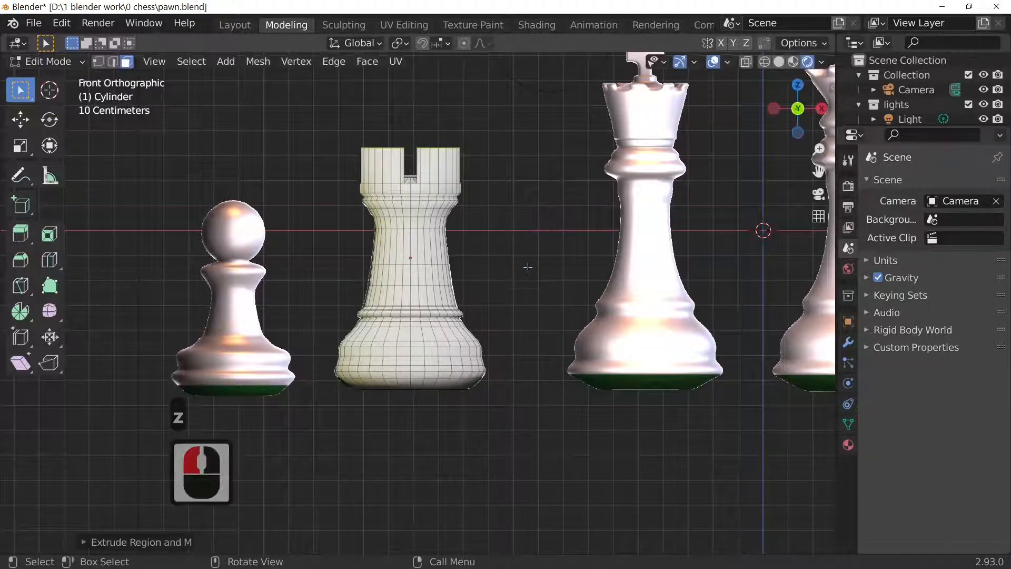
Return to Object Mode and add a Subdivision Surface modifier to the rook.
{"action": "key", "text": "Tab"}
{"action": "middle_click_drag", "start_coordinate": [528, 267], "coordinate": [591, 418]}
{"action": "scroll", "coordinate": [583, 413], "scroll_direction": "up", "scroll_amount": 5}
{"action": "scroll", "coordinate": [583, 413], "scroll_direction": "down", "scroll_amount": 4}
{"action": "scroll", "coordinate": [582, 419], "scroll_direction": "down", "scroll_amount": 2}
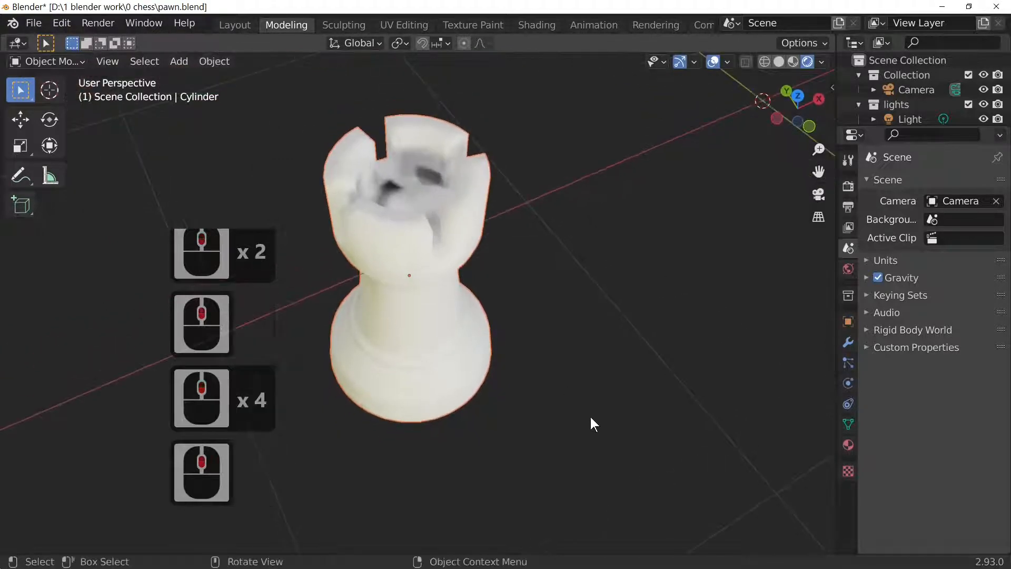
{"action": "left_click", "coordinate": [846, 344]}
{"action": "left_click", "coordinate": [903, 185]}
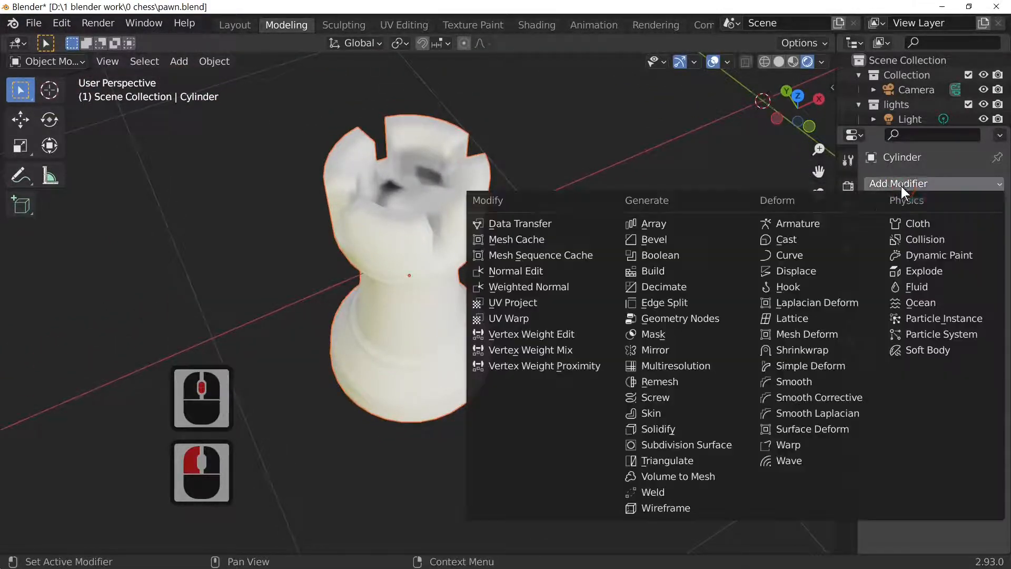
{"action": "left_click", "coordinate": [711, 446]}
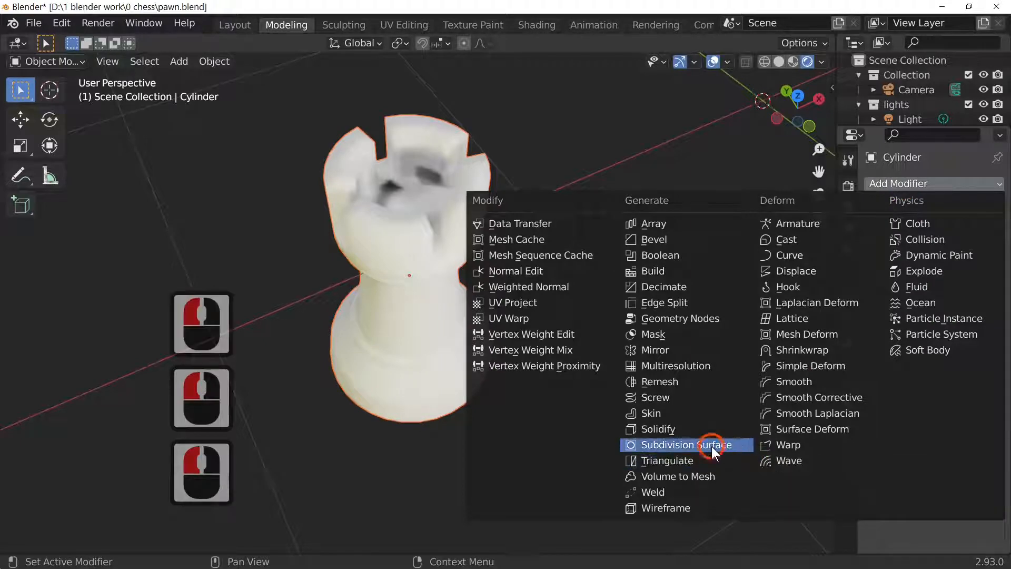
{"action": "middle_click_drag", "start_coordinate": [663, 417], "coordinate": [645, 395]}
{"action": "scroll", "coordinate": [645, 395], "scroll_direction": "up", "scroll_amount": 3}
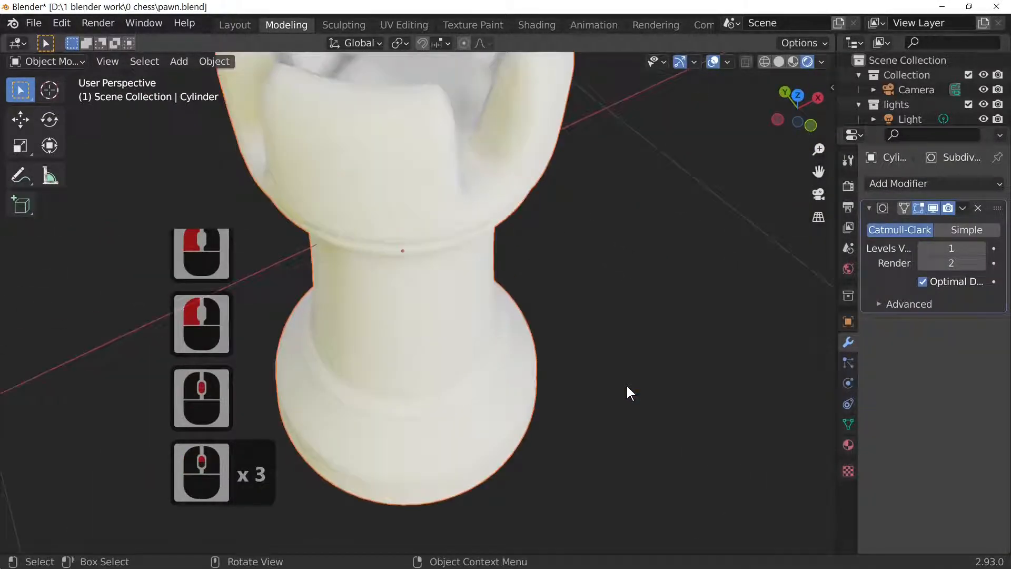
Switch the viewport shading to Solid after trying Material Preview, and inspect the smoothed rook.
{"action": "left_click", "coordinate": [791, 61]}
{"action": "scroll", "coordinate": [633, 149], "scroll_direction": "down", "scroll_amount": 2}
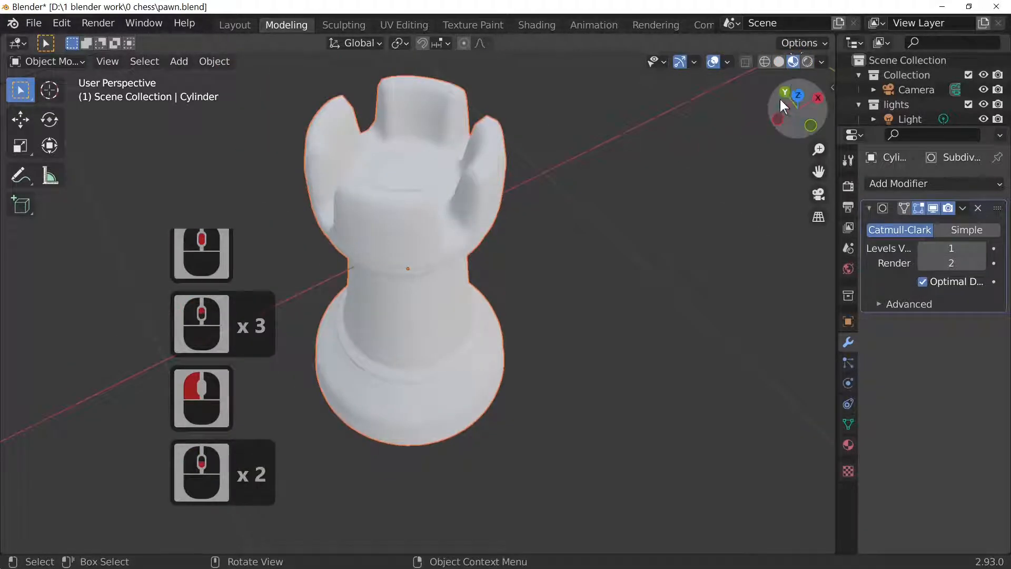
{"action": "left_click", "coordinate": [779, 62]}
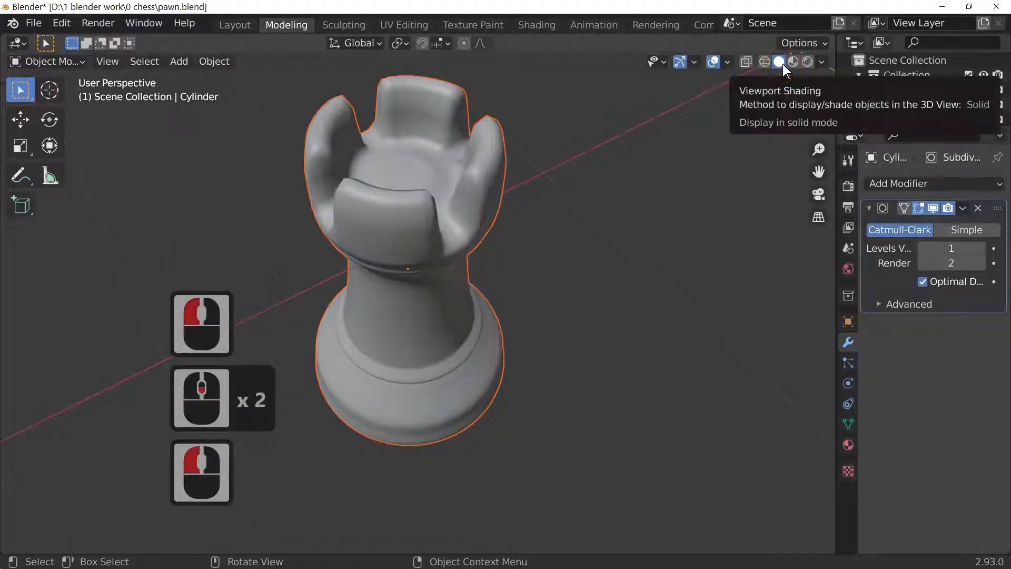
{"action": "middle_click_drag", "start_coordinate": [614, 215], "coordinate": [587, 327]}
{"action": "scroll", "coordinate": [571, 287], "scroll_direction": "down", "scroll_amount": 3}
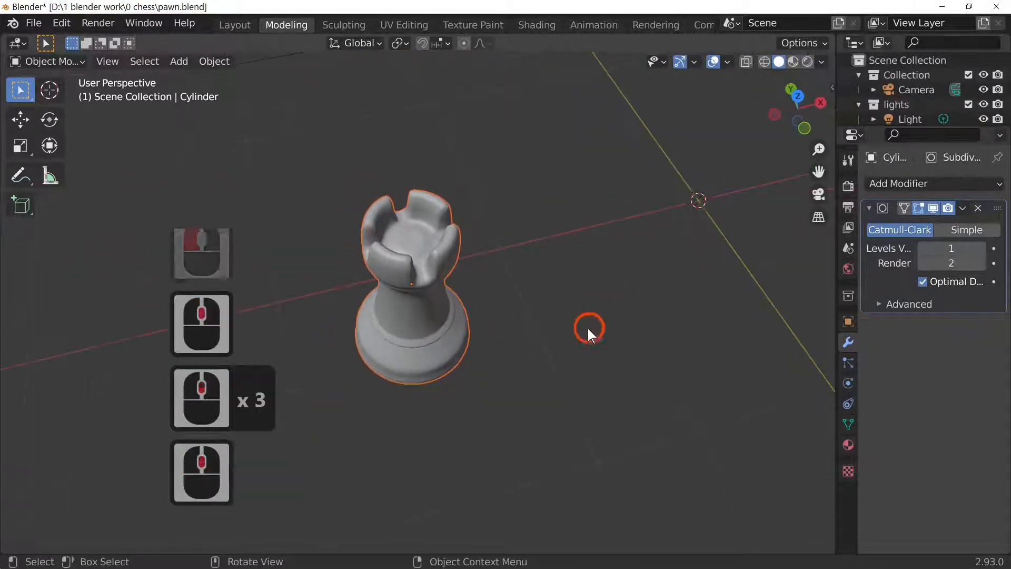
In Edit Mode, add two evenly spaced horizontal loop cuts around the first battlement without sliding them.
{"action": "scroll", "coordinate": [558, 331], "scroll_direction": "up", "scroll_amount": 3}
{"action": "key", "text": "Tab"}
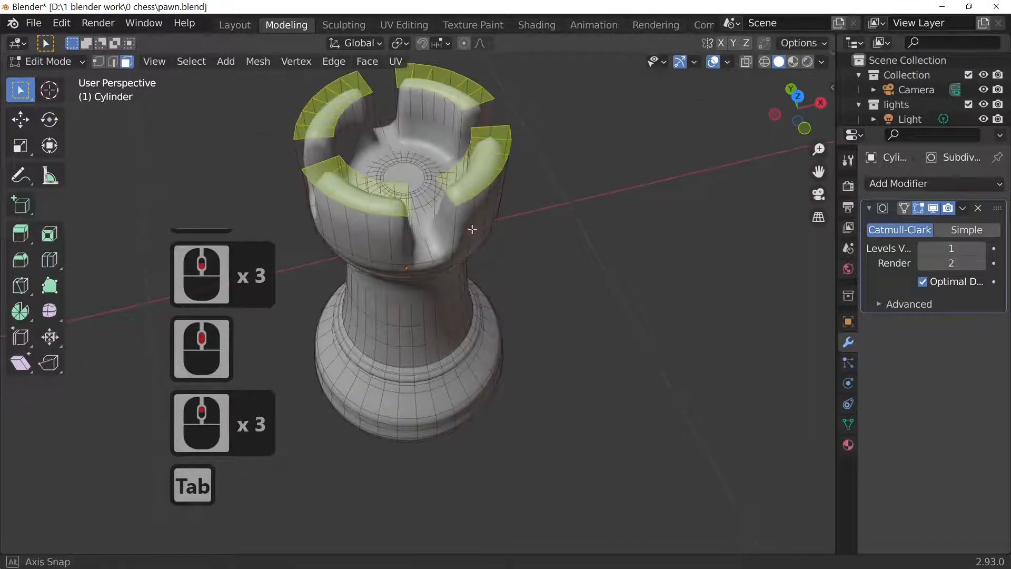
{"action": "middle_click_drag", "start_coordinate": [458, 232], "coordinate": [452, 188]}
{"action": "left_click", "coordinate": [448, 153]}
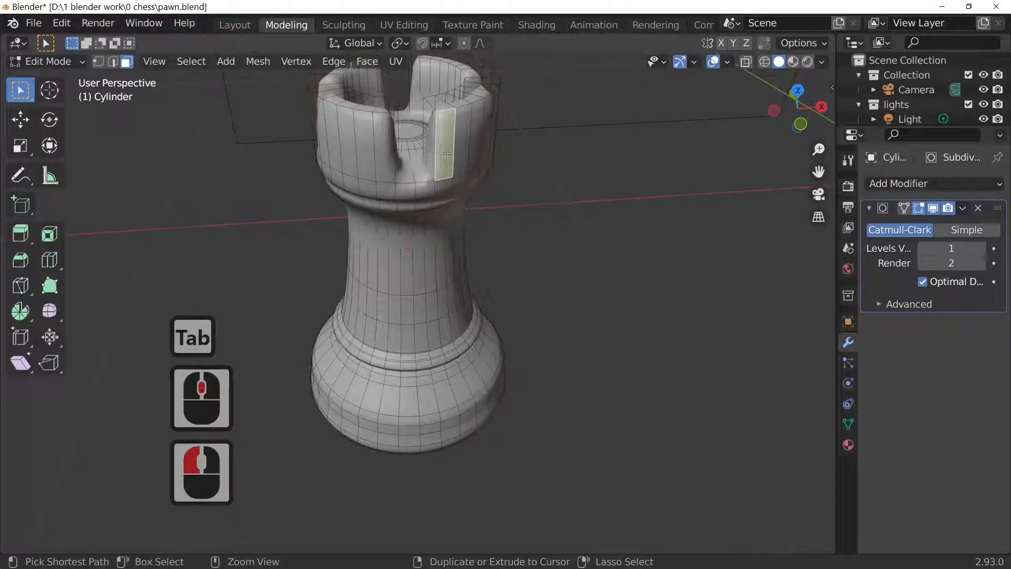
{"action": "key", "text": "ctrl+r"}
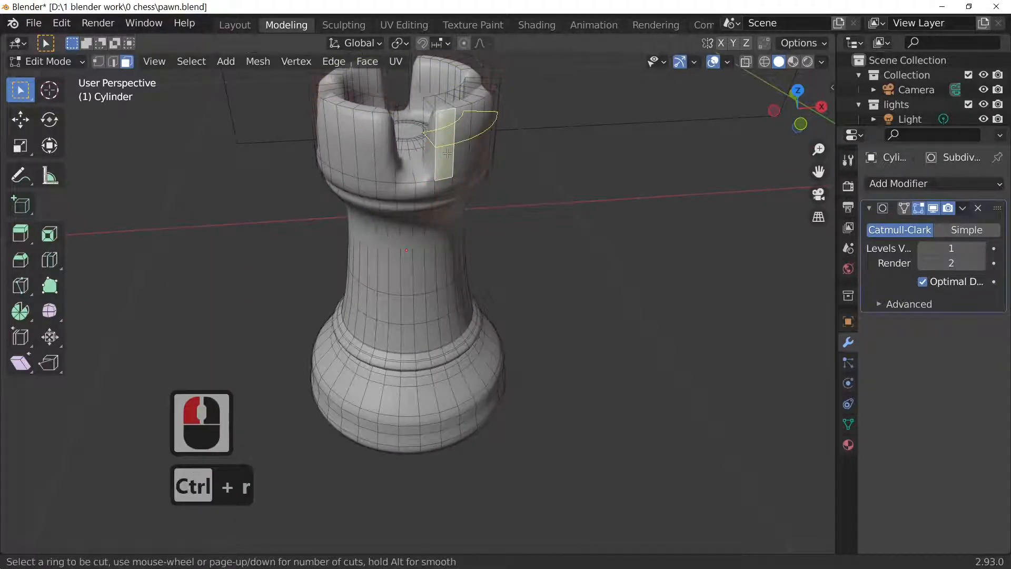
{"action": "scroll", "coordinate": [447, 153], "scroll_direction": "up", "scroll_amount": 1}
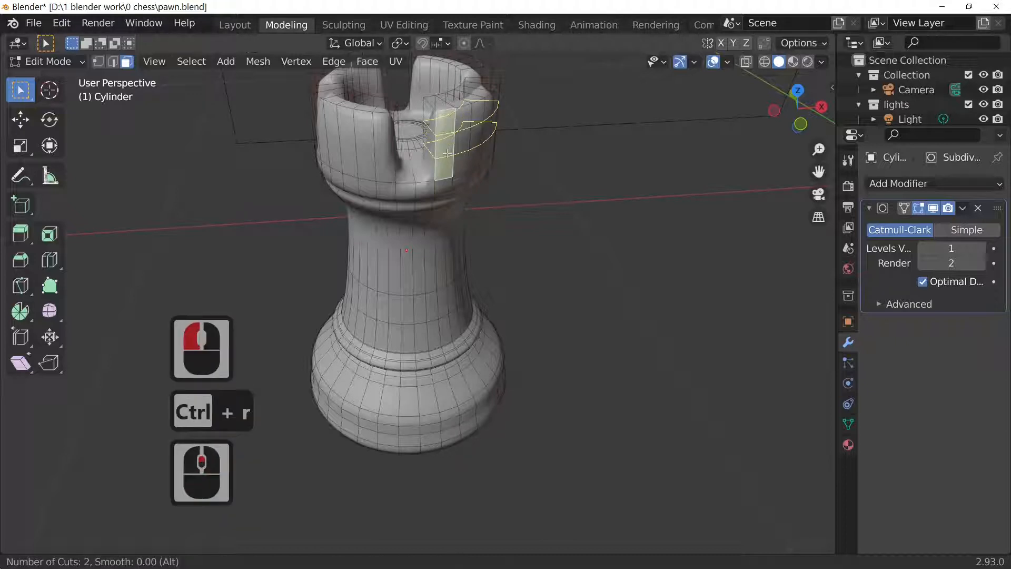
{"action": "left_click", "coordinate": [447, 153]}
{"action": "left_click", "coordinate": [445, 154]}
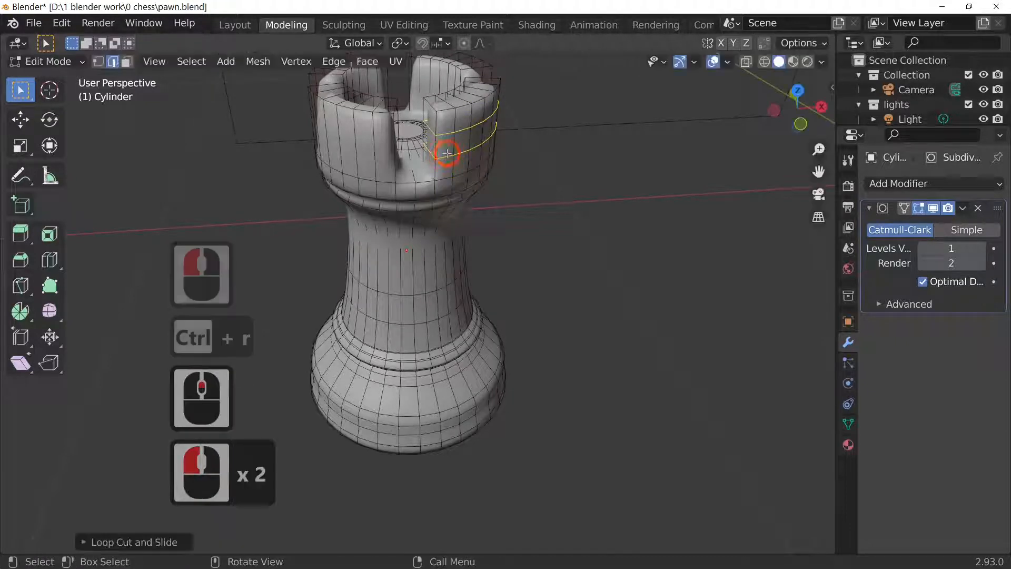
Add two evenly spaced horizontal loop cuts to the neighbouring battlement across the front gap.
{"action": "left_click", "coordinate": [380, 151]}
{"action": "key", "text": "ctrl+r"}
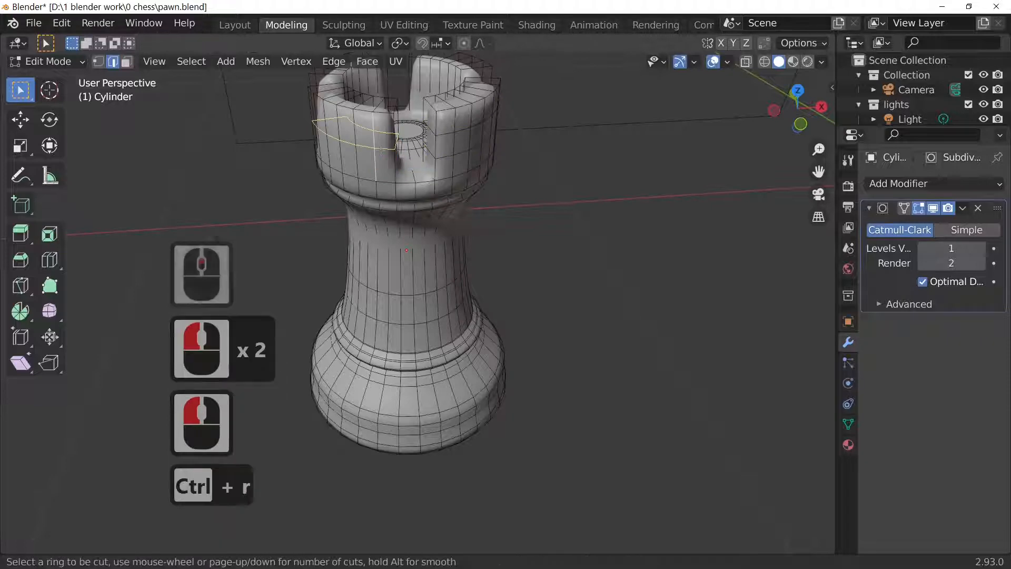
{"action": "key", "text": "2"}
{"action": "left_click", "coordinate": [381, 151]}
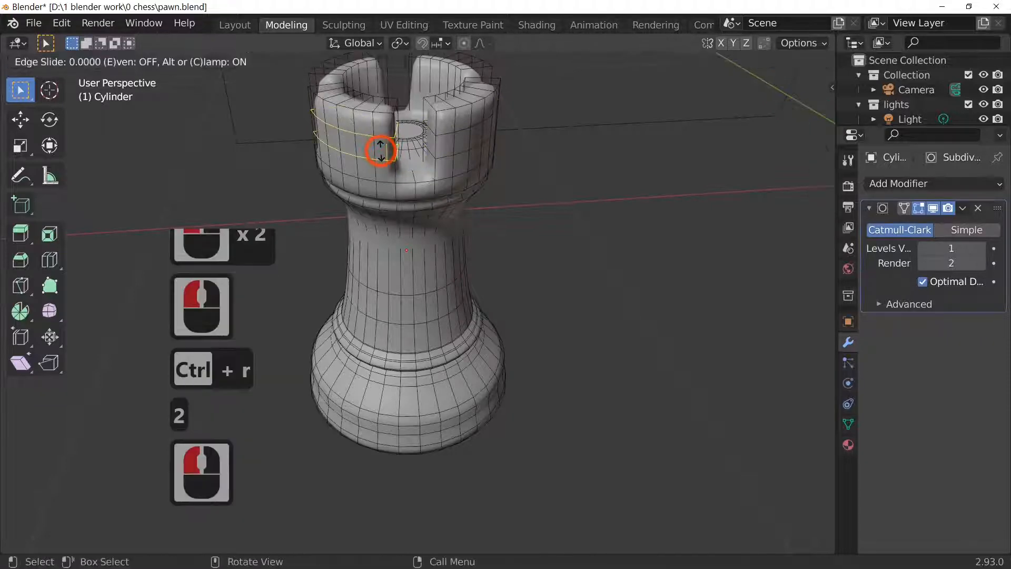
{"action": "left_click", "coordinate": [379, 150]}
Cut two evenly spaced horizontal loops around the third battlement, keeping the slide at 0.
{"action": "middle_click_drag", "start_coordinate": [418, 169], "coordinate": [492, 190]}
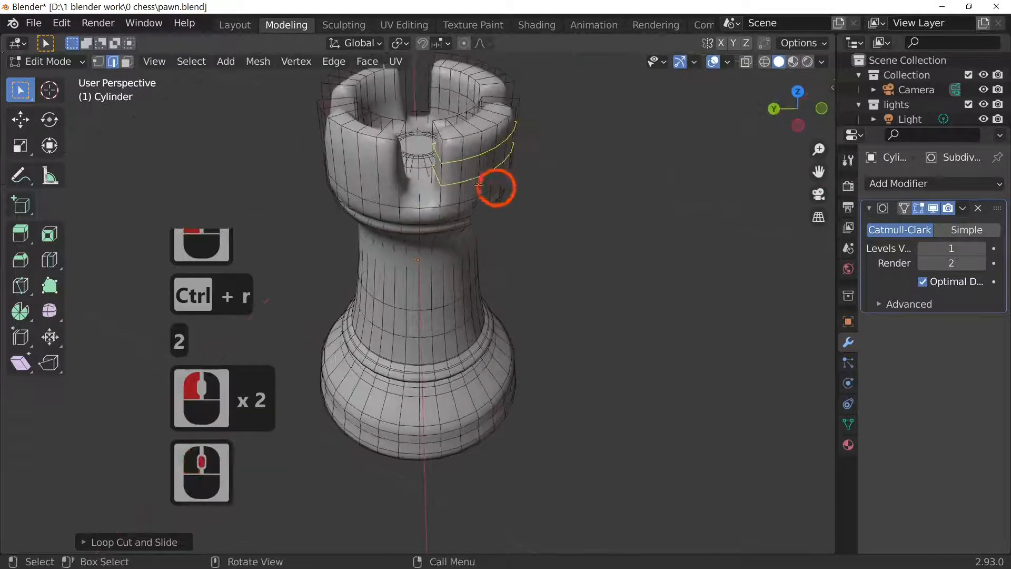
{"action": "left_click", "coordinate": [381, 178]}
{"action": "key", "text": "ctrl+r"}
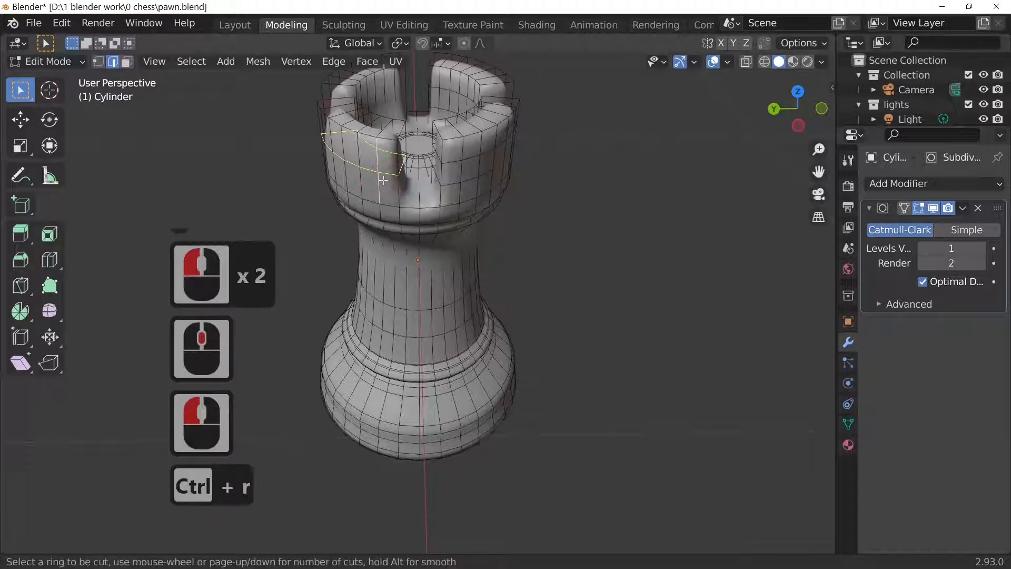
{"action": "key", "text": "2"}
{"action": "left_click", "coordinate": [382, 180]}
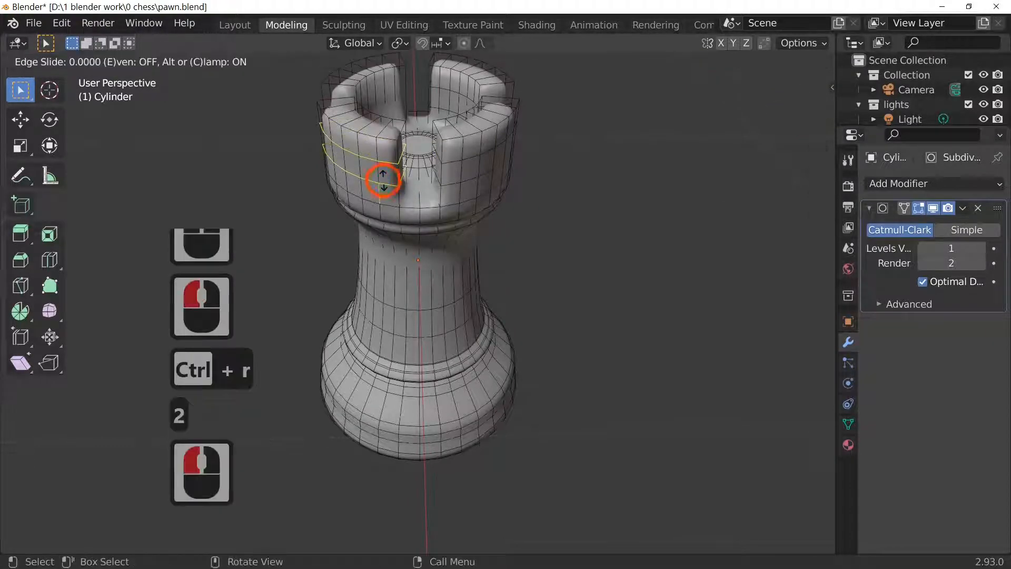
{"action": "left_click", "coordinate": [383, 180]}
Add two centred horizontal loop cuts around the fourth and last uncut battlement.
{"action": "middle_click_drag", "start_coordinate": [383, 180], "coordinate": [555, 235]}
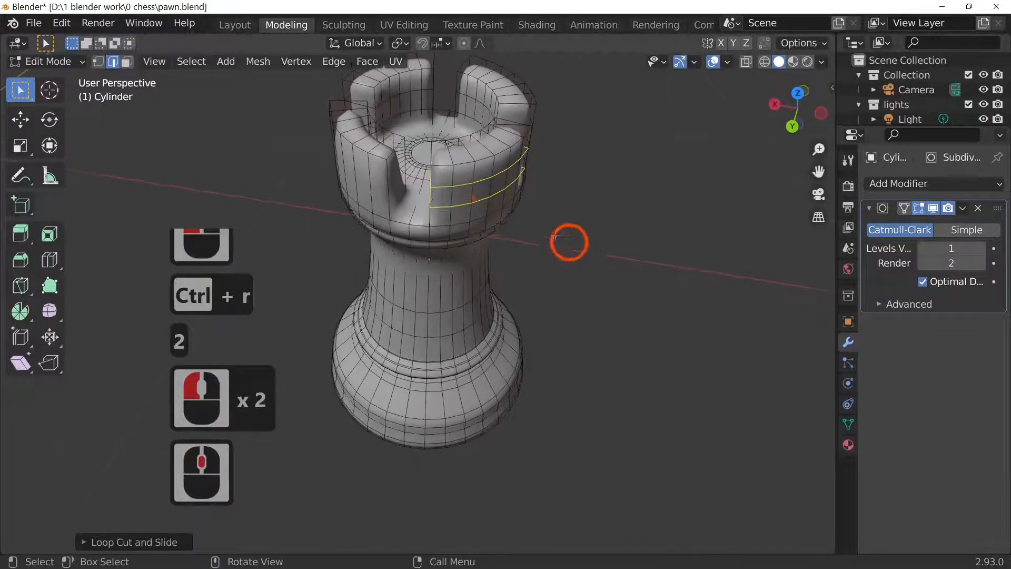
{"action": "left_click", "coordinate": [380, 192]}
{"action": "key", "text": "ctrl+r"}
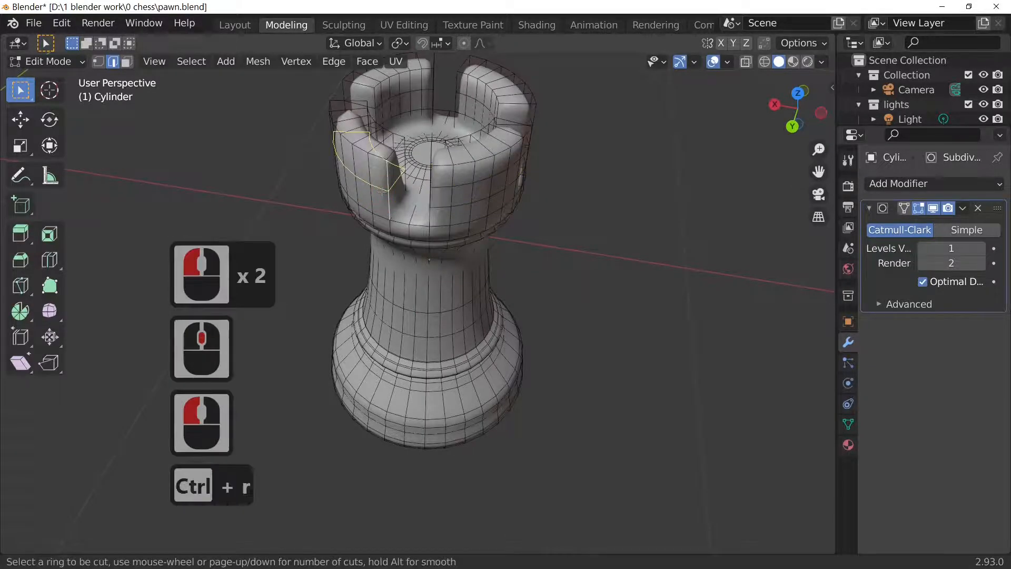
{"action": "scroll", "coordinate": [382, 191], "scroll_direction": "up", "scroll_amount": 1}
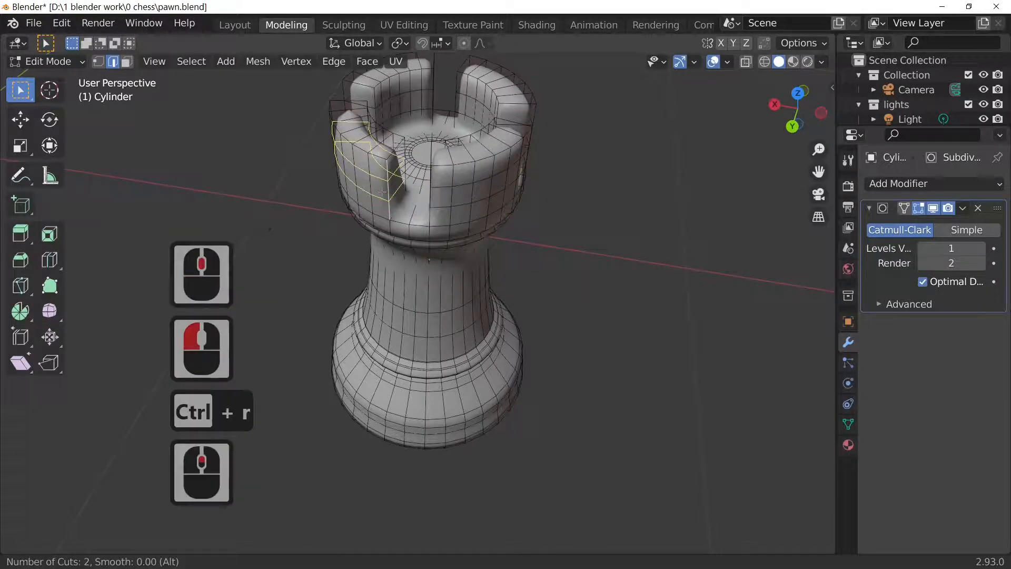
{"action": "left_click", "coordinate": [382, 192]}
{"action": "left_click", "coordinate": [382, 191]}
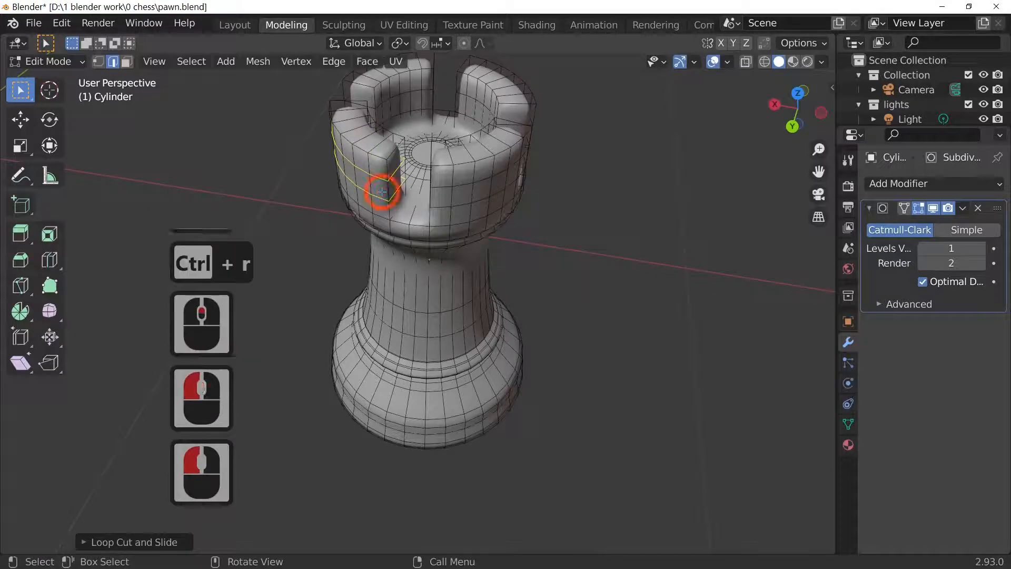
Add two evenly spaced loop cuts running along the battlement ring over the tops of all four battlements, and return to Object Mode.
{"action": "middle_click_drag", "start_coordinate": [585, 258], "coordinate": [677, 244]}
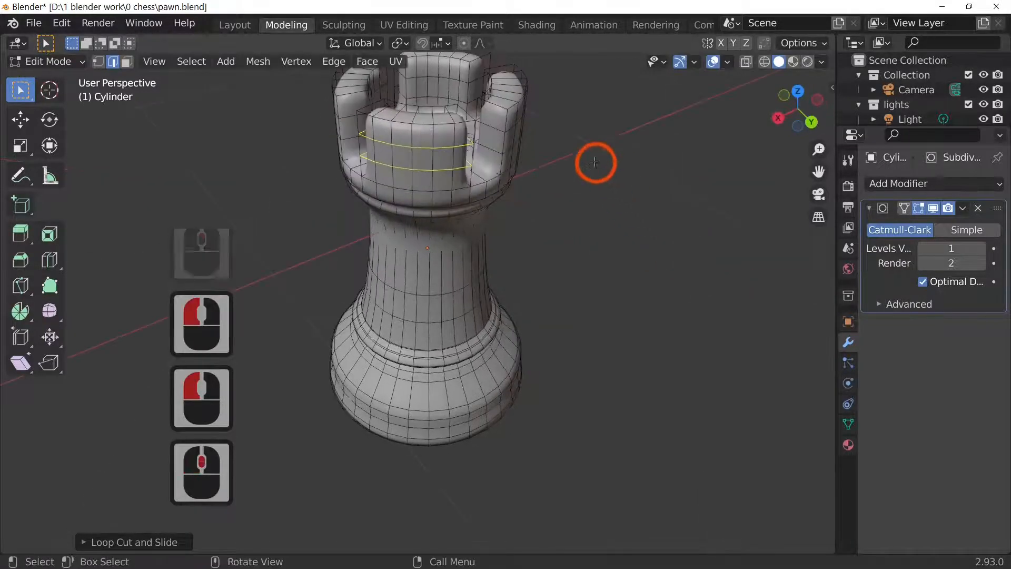
{"action": "middle_click_drag", "start_coordinate": [501, 105], "coordinate": [514, 200]}
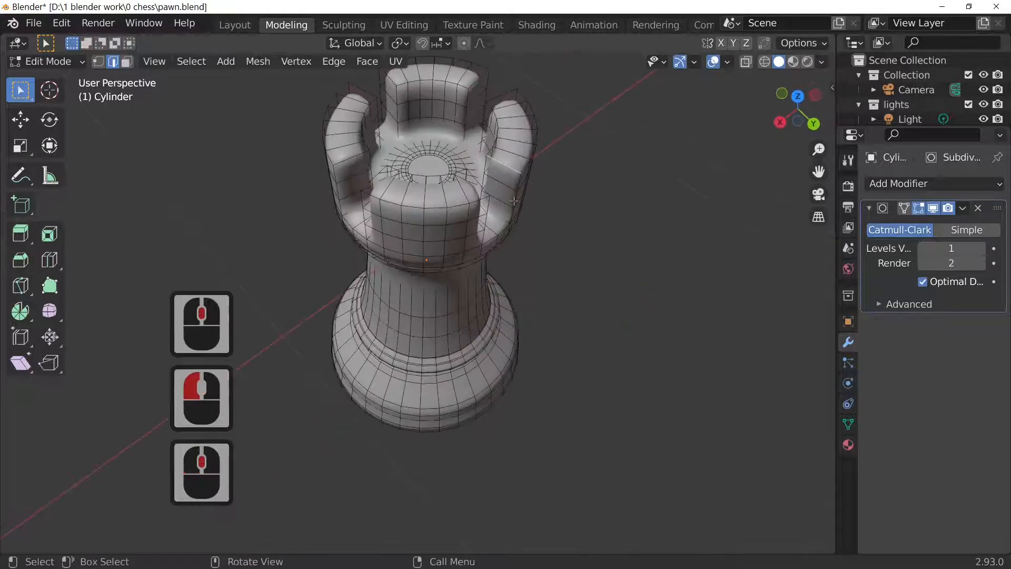
{"action": "left_click", "coordinate": [509, 167]}
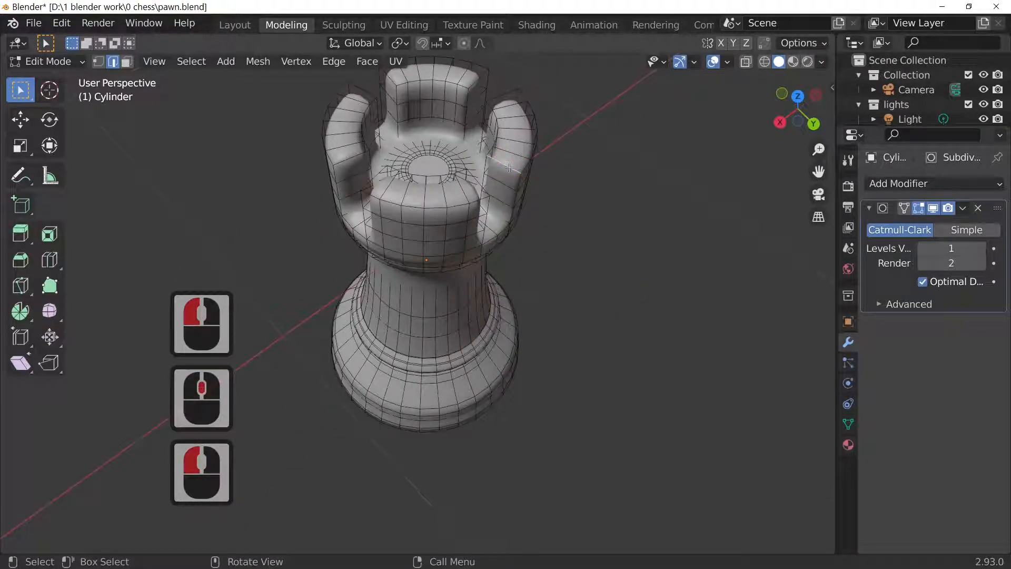
{"action": "key", "text": "ctrl+r"}
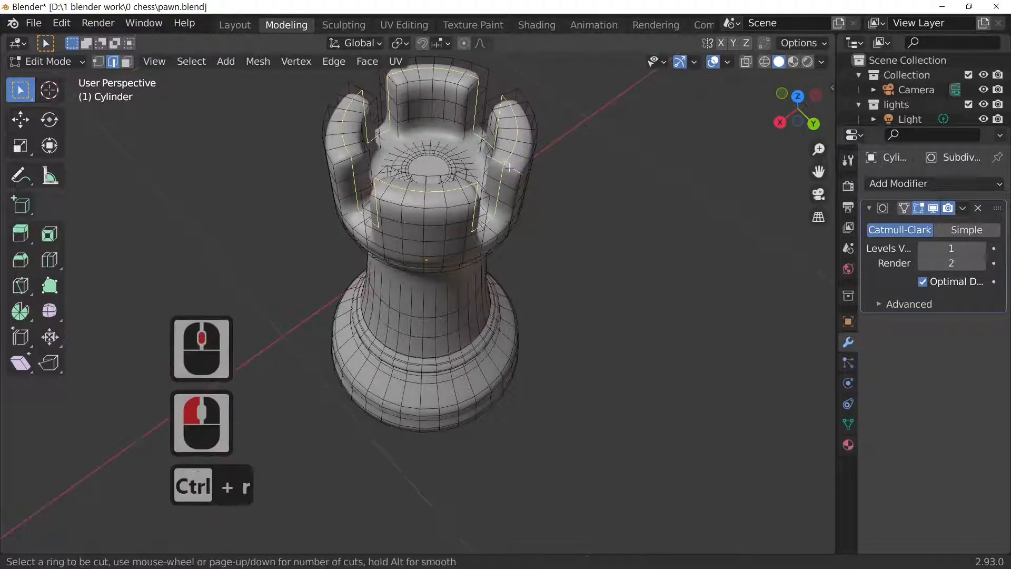
{"action": "key", "text": "2"}
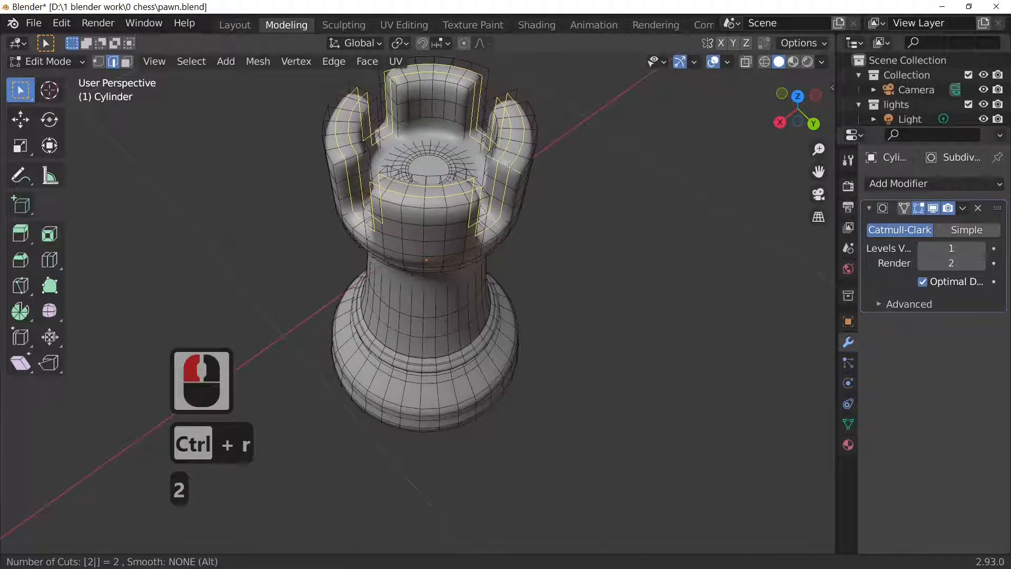
{"action": "left_click", "coordinate": [509, 167]}
{"action": "left_click", "coordinate": [510, 167]}
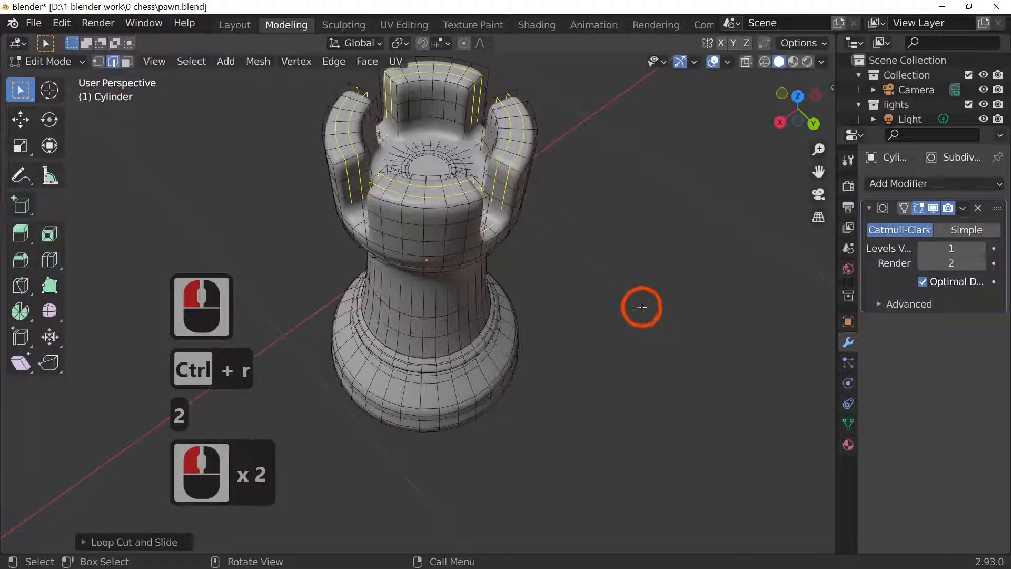
{"action": "key", "text": "Tab"}
Give the rook the existing "white" material and assign it to the whole mesh in Edit Mode.
{"action": "middle_click_drag", "start_coordinate": [642, 309], "coordinate": [447, 207]}
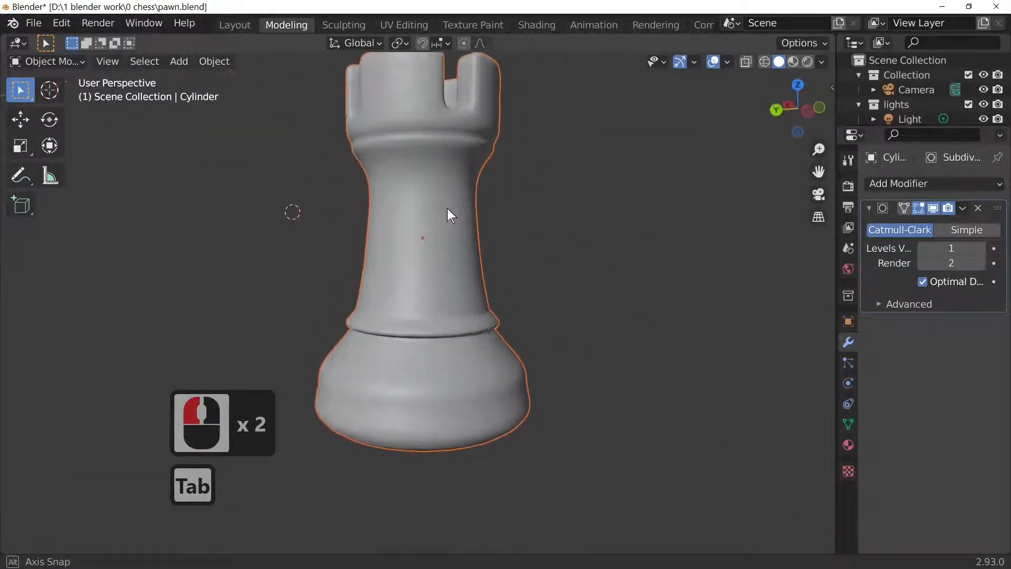
{"action": "key", "text": "KP_1"}
{"action": "scroll", "coordinate": [447, 208], "scroll_direction": "down", "scroll_amount": 3}
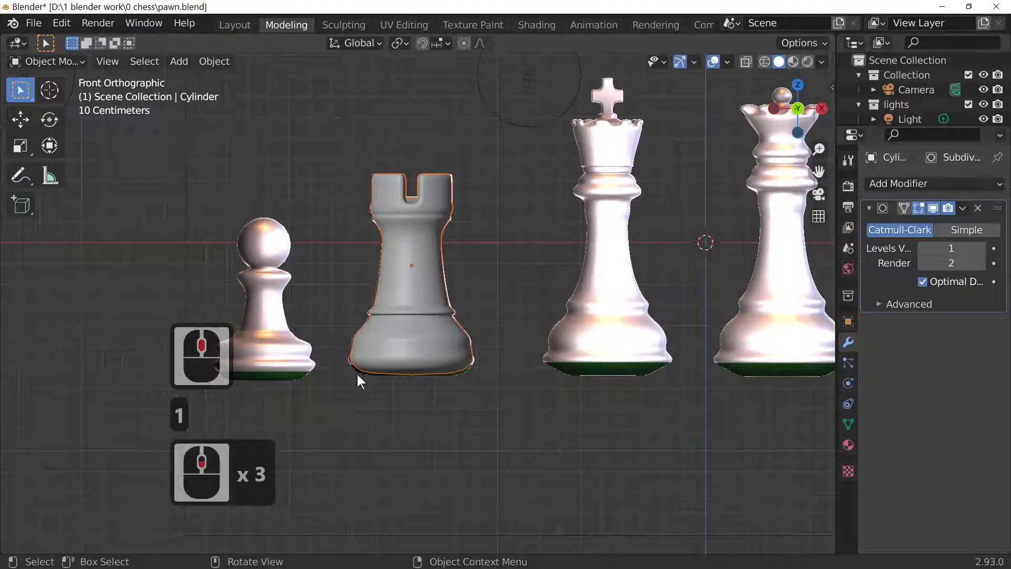
{"action": "mouse_move", "coordinate": [357, 374]}
{"action": "middle_mouse_down"}
{"action": "mouse_move", "coordinate": [428, 421]}
{"action": "mouse_move", "coordinate": [369, 386]}
{"action": "middle_mouse_up"}
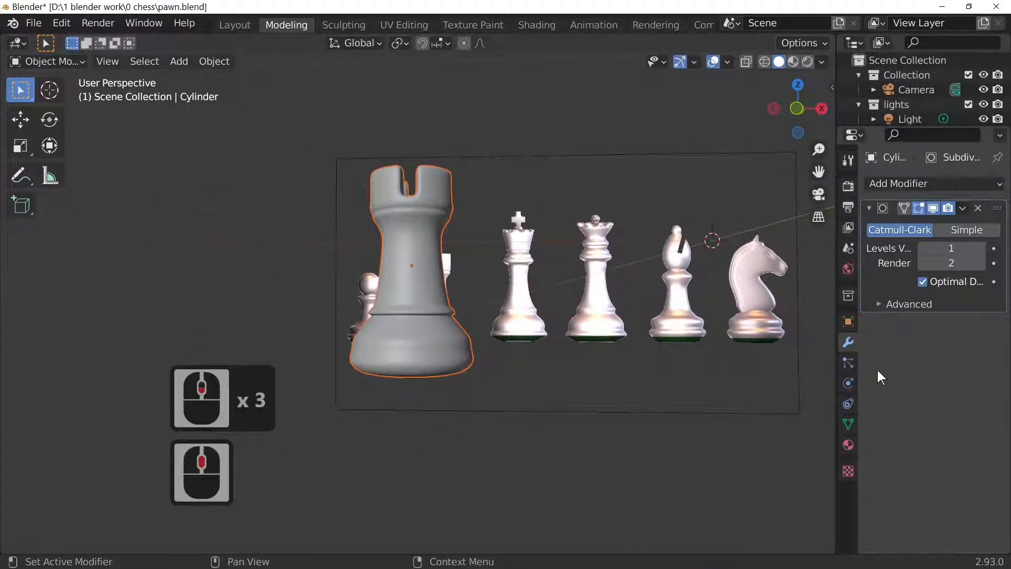
{"action": "left_click", "coordinate": [849, 445]}
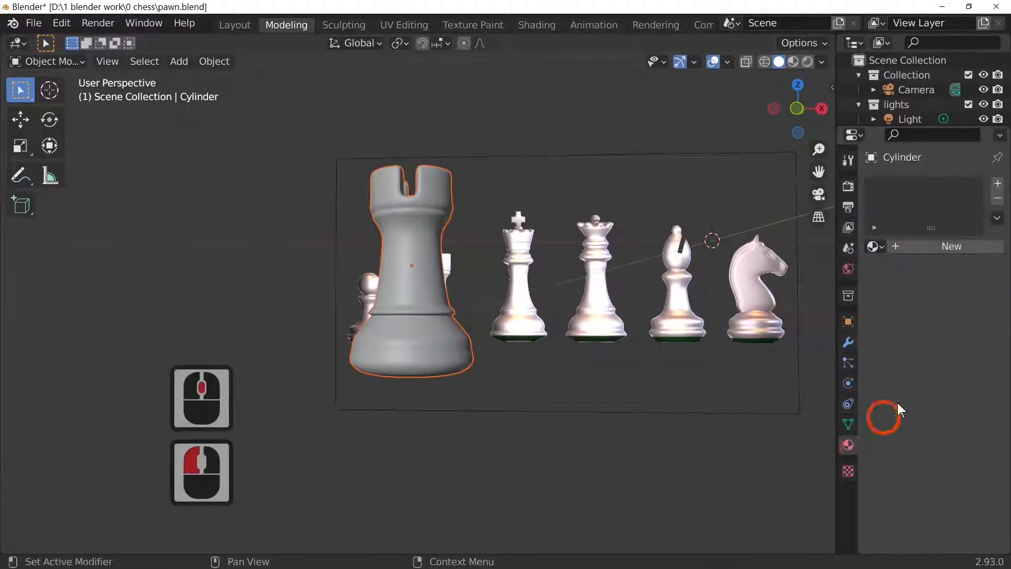
{"action": "left_click", "coordinate": [874, 246]}
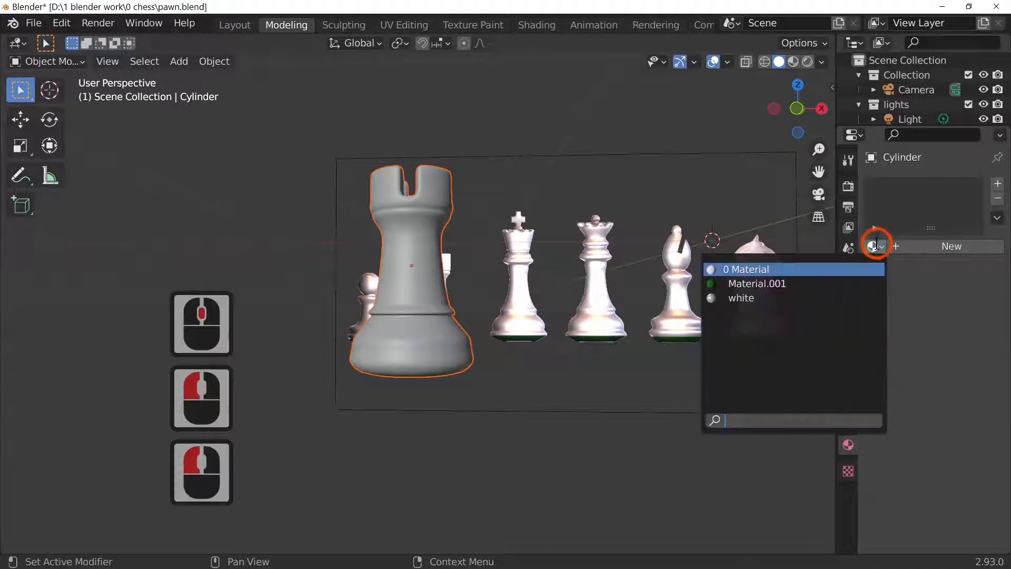
{"action": "left_click", "coordinate": [790, 299]}
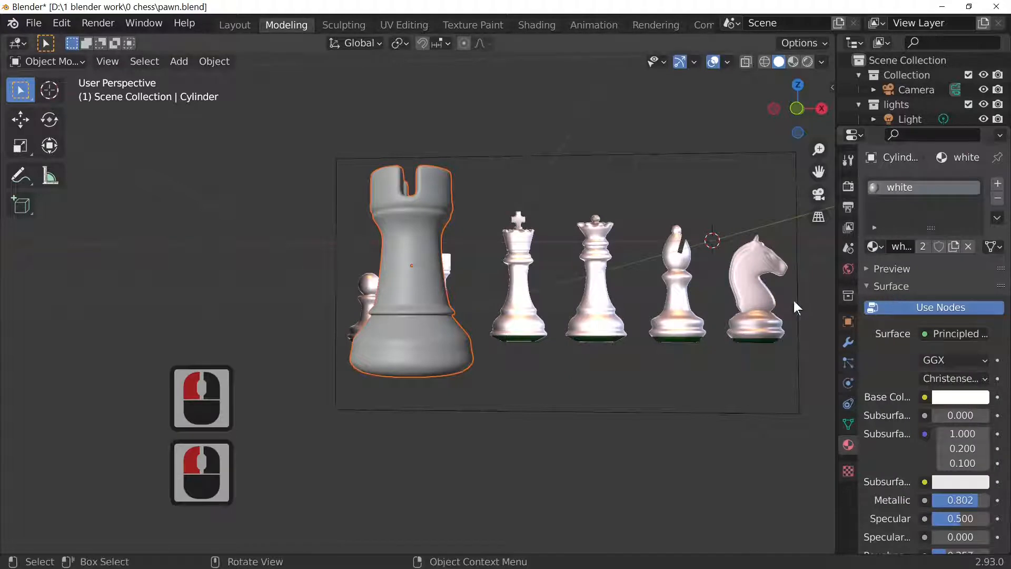
{"action": "key", "text": "Tab"}
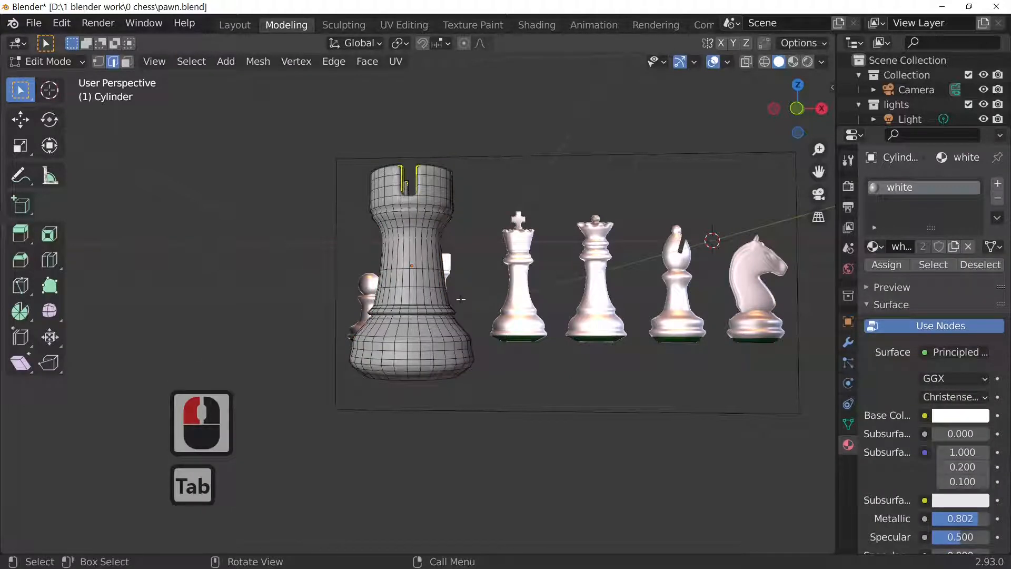
{"action": "key", "text": "a"}
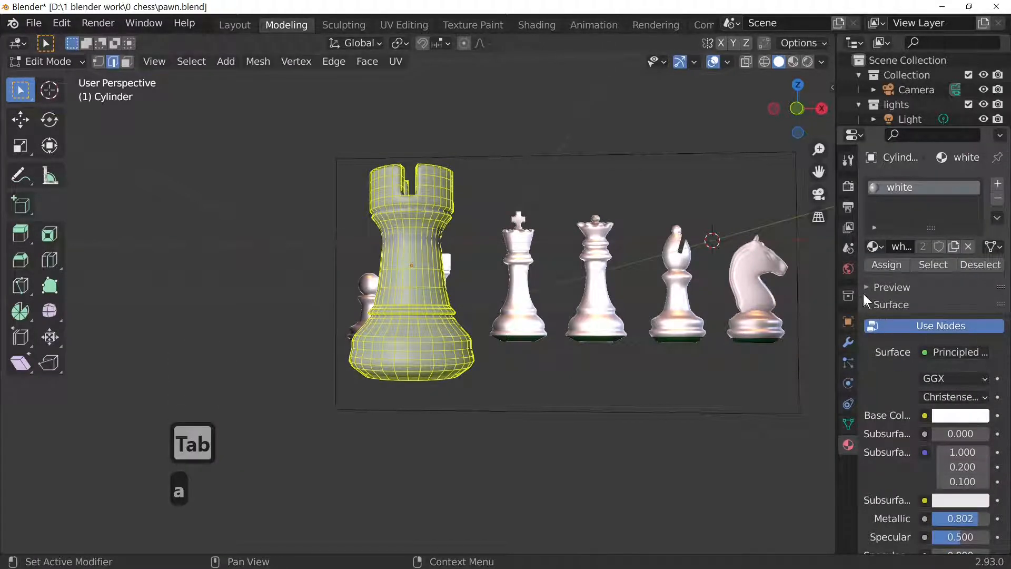
{"action": "left_click", "coordinate": [887, 264]}
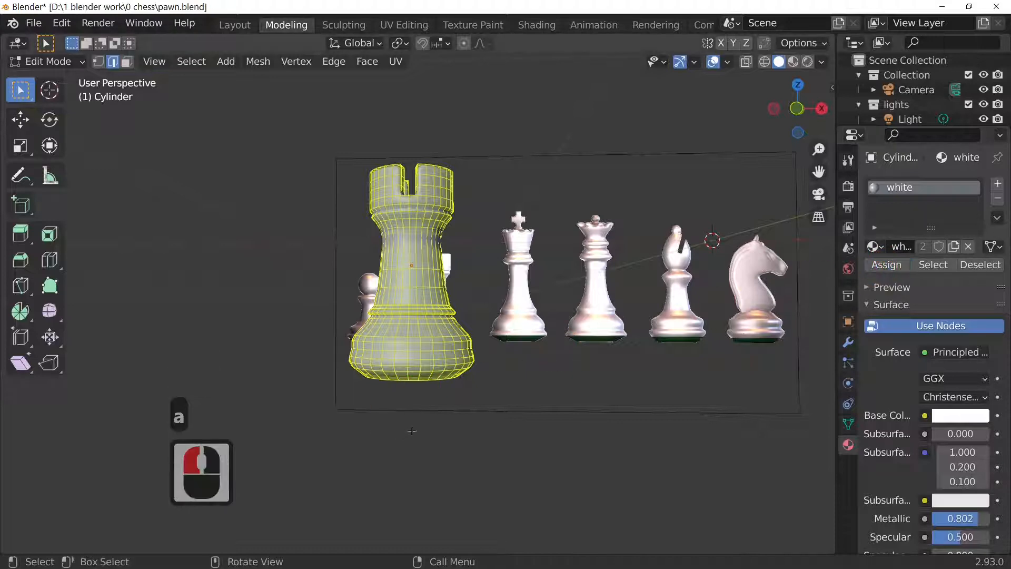
Select the rook's flat bottom face in face select mode and extrude it inward, scaling it to about 0.82.
{"action": "middle_click_drag", "start_coordinate": [725, 308], "coordinate": [435, 360]}
{"action": "key", "text": "Tab"}
{"action": "key", "text": "Tab"}
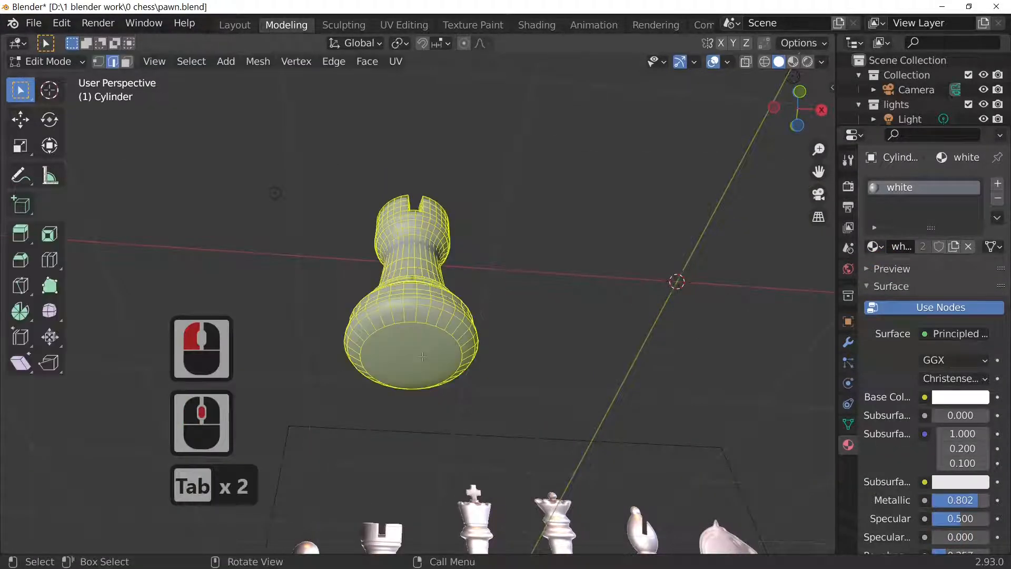
{"action": "left_click", "coordinate": [428, 354]}
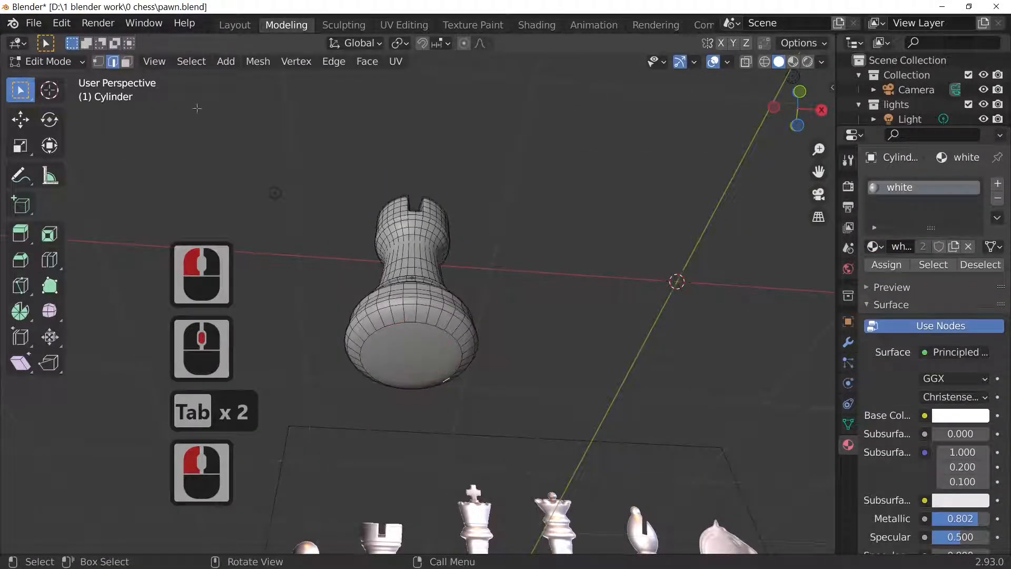
{"action": "left_click", "coordinate": [126, 61]}
{"action": "left_click", "coordinate": [425, 358]}
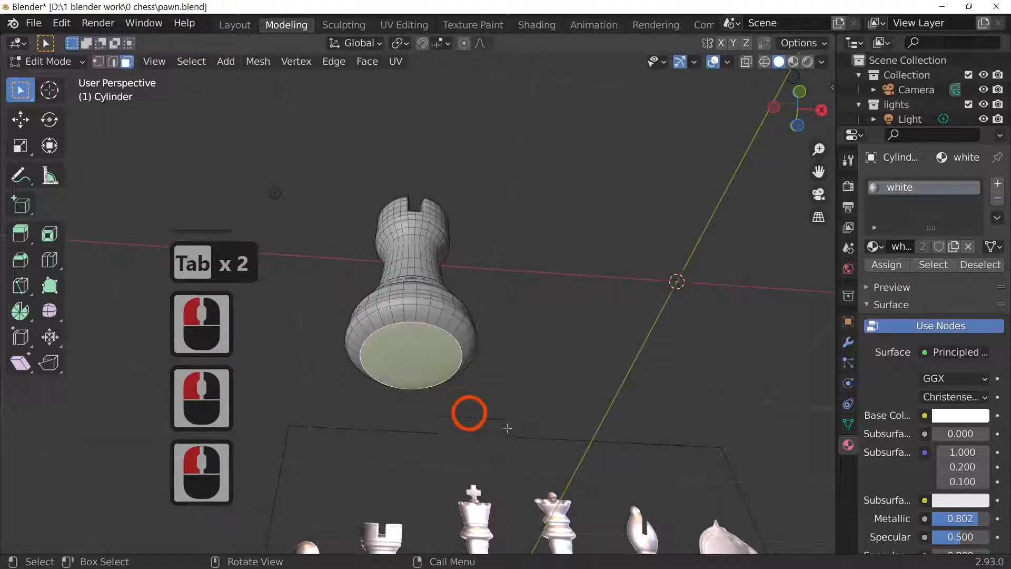
{"action": "middle_click_drag", "start_coordinate": [474, 413], "coordinate": [542, 362]}
{"action": "scroll", "coordinate": [524, 373], "scroll_direction": "up", "scroll_amount": 4}
{"action": "key", "text": "Tab"}
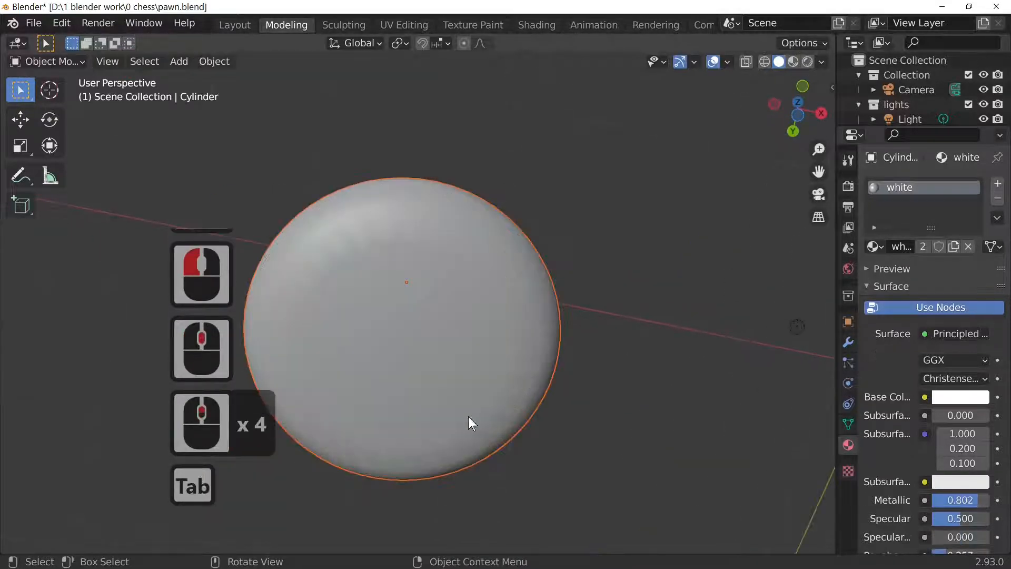
{"action": "key", "text": "Tab"}
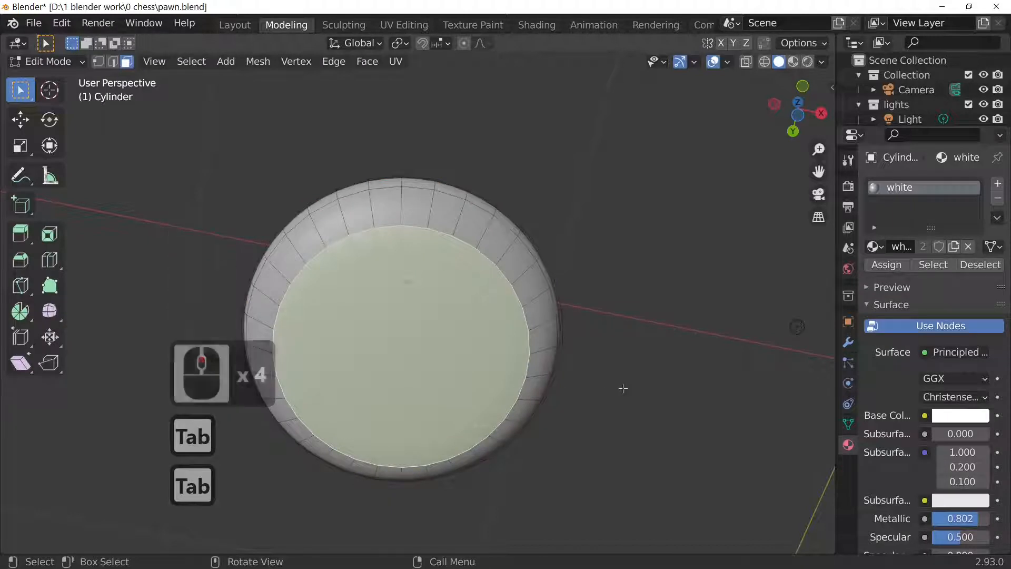
{"action": "key", "text": "e"}
{"action": "key", "text": "s"}
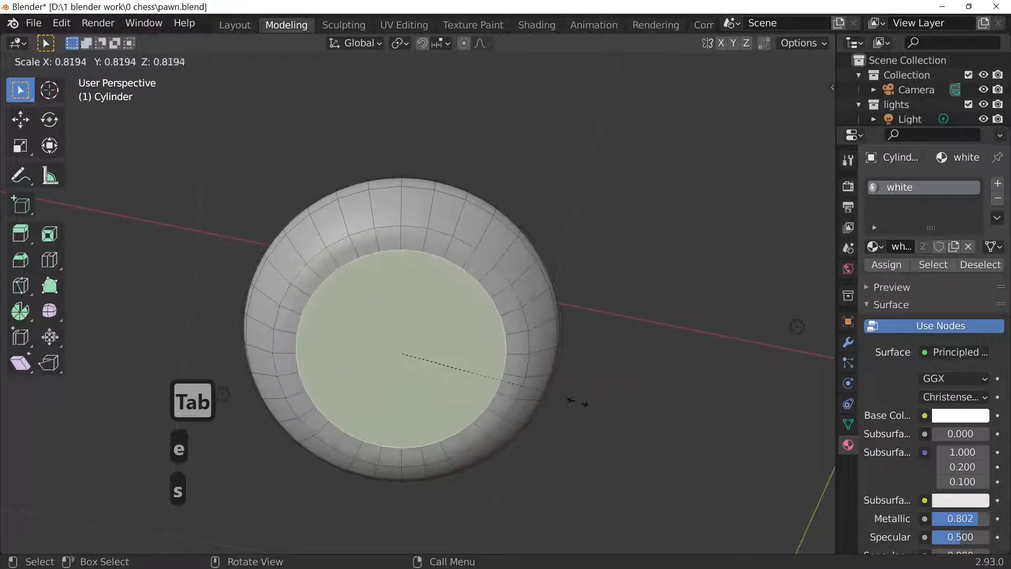
{"action": "left_click", "coordinate": [576, 401]}
Extrude the bottom face inward once more, scaling it to about 0.83, and return to Object Mode.
{"action": "key", "text": "e"}
{"action": "key", "text": "s"}
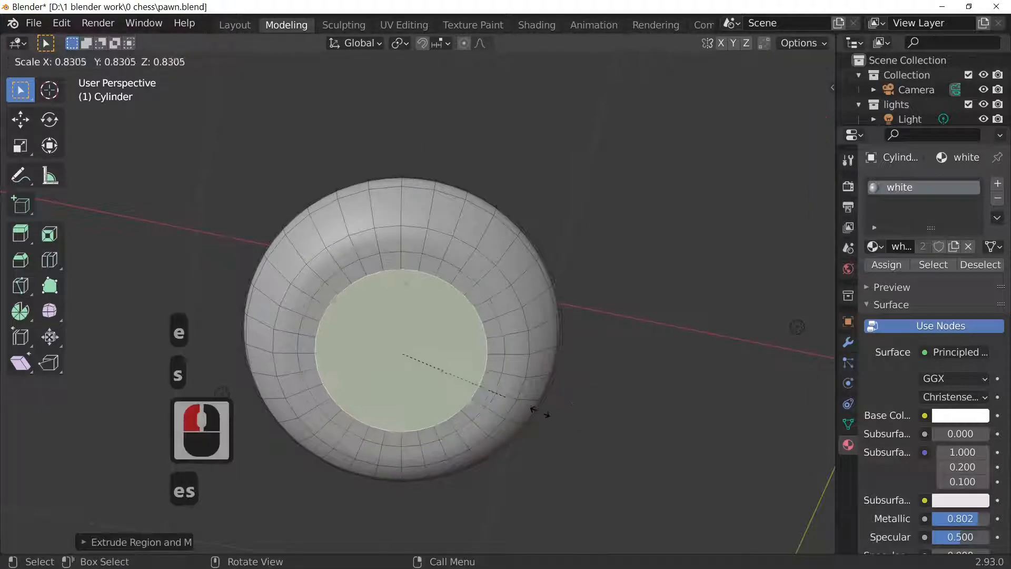
{"action": "left_click", "coordinate": [532, 412]}
{"action": "key", "text": "Tab"}
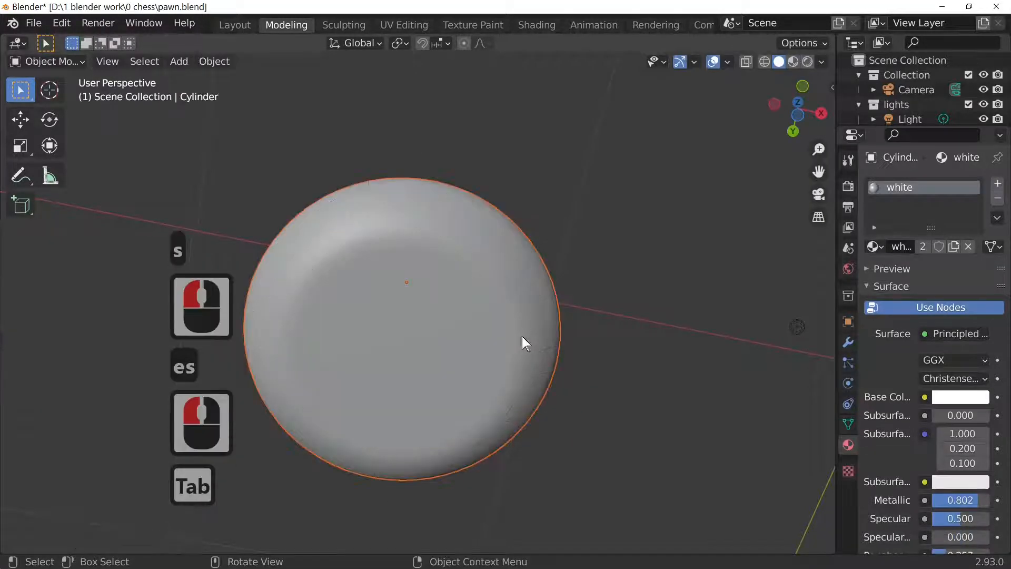
Grow the bottom face selection three times to cover the base's lower bevel, and assign it Material.001 in a new material slot.
{"action": "middle_click_drag", "start_coordinate": [523, 340], "coordinate": [523, 390]}
{"action": "key", "text": "Tab"}
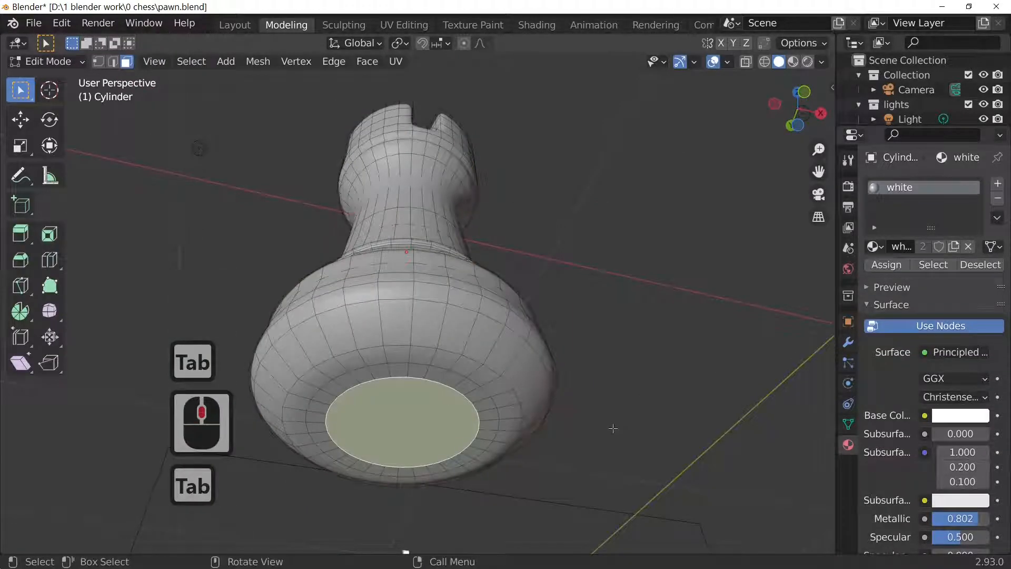
{"action": "key", "text": "KP_1"}
{"action": "key", "text": "ctrl"}
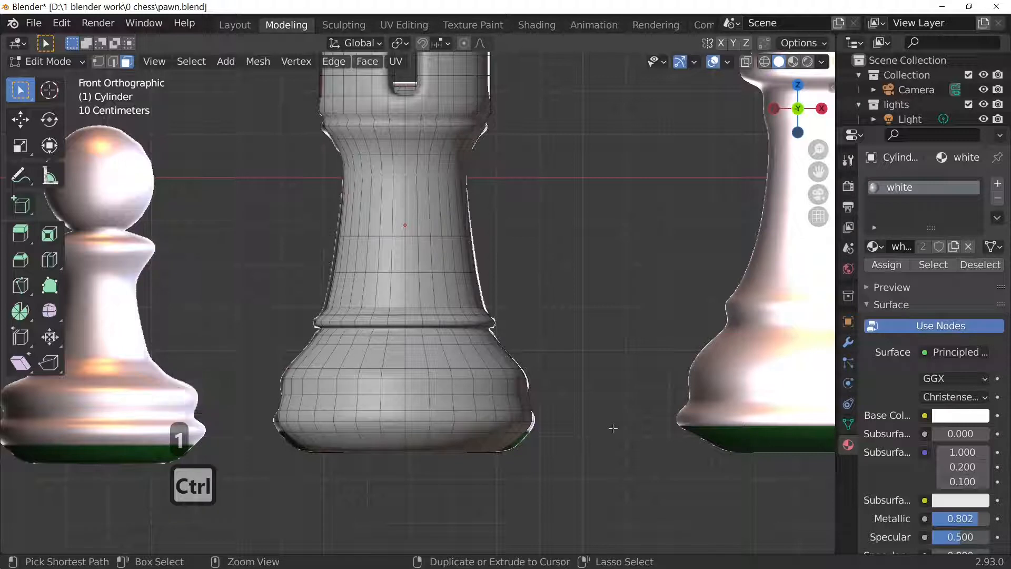
{"action": "key", "text": "ctrl"}
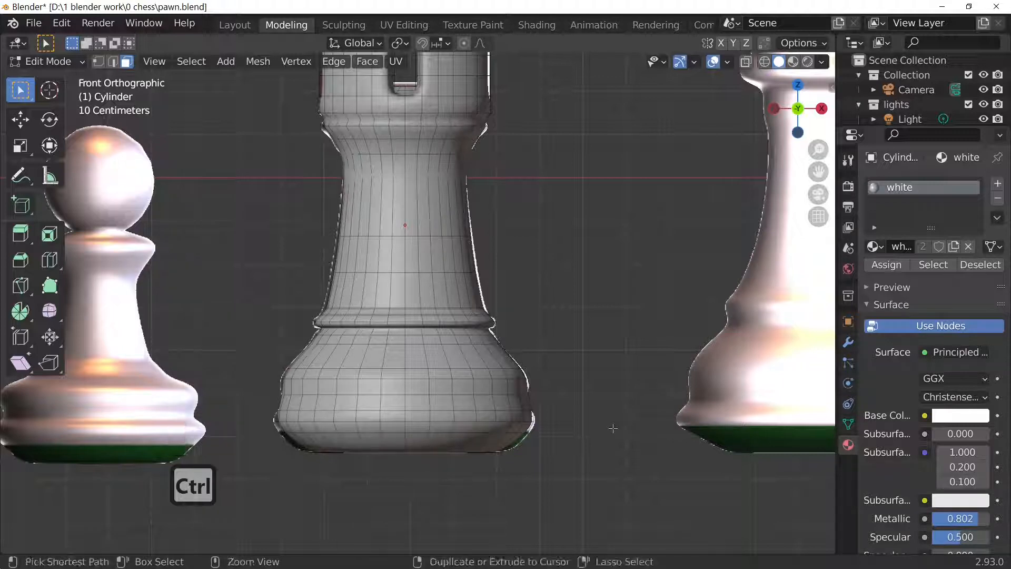
{"action": "key", "text": "ctrl+KP_Add"}
{"action": "key", "text": "ctrl+KP_Add"}
{"action": "key", "text": "ctrl+KP_Add"}
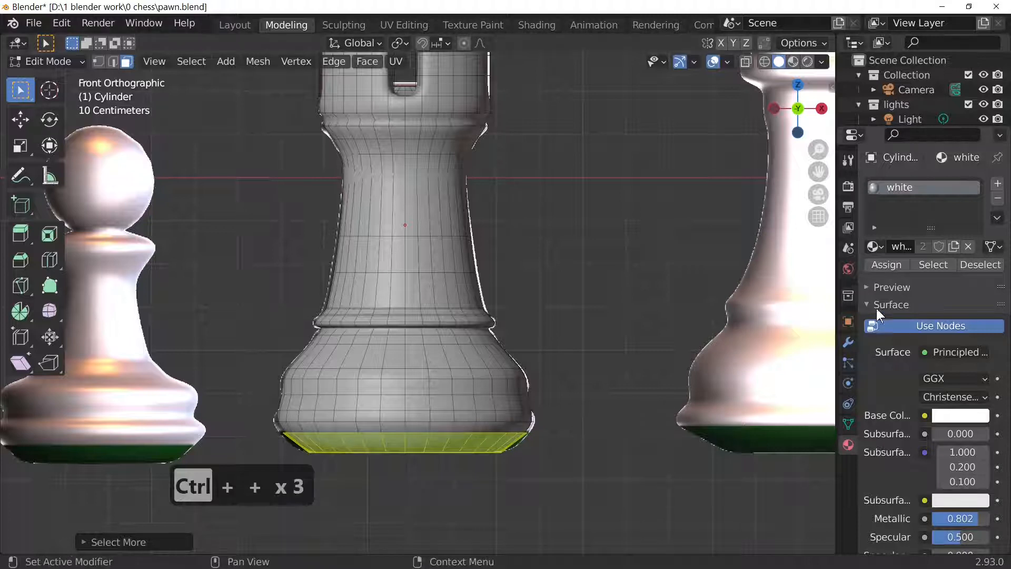
{"action": "left_click", "coordinate": [998, 184]}
{"action": "left_click", "coordinate": [875, 274]}
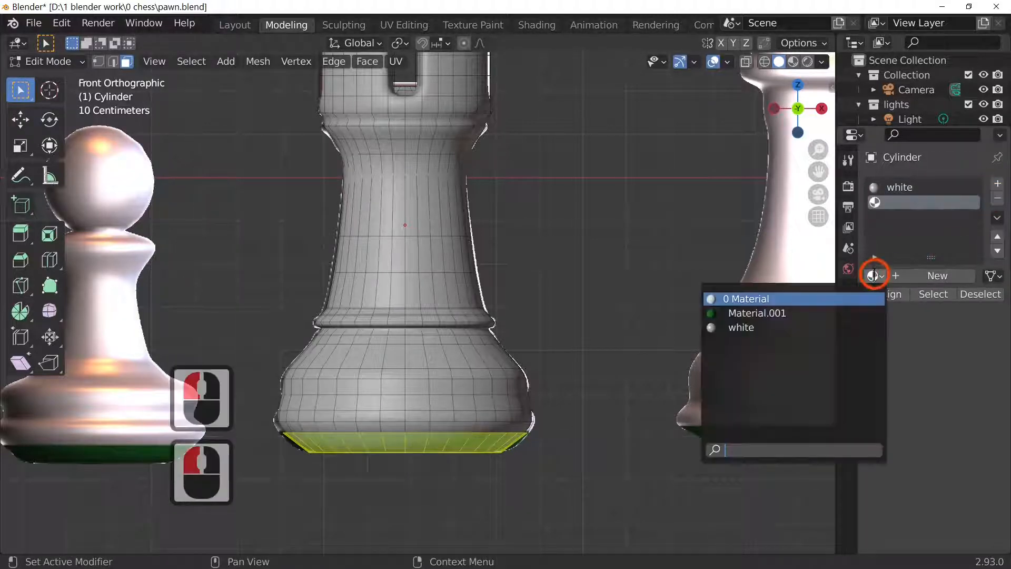
{"action": "left_click", "coordinate": [776, 312]}
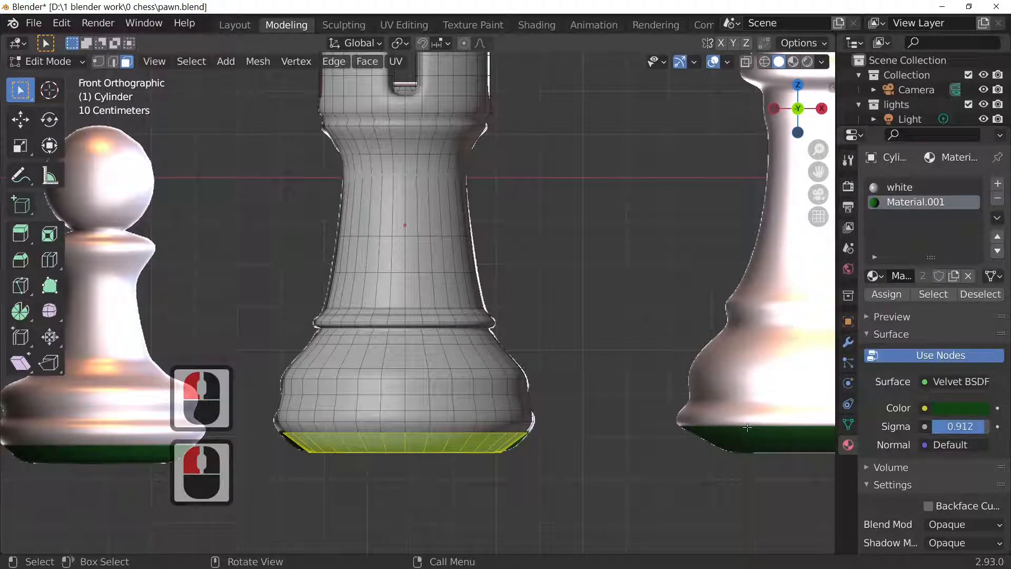
{"action": "left_click", "coordinate": [886, 295]}
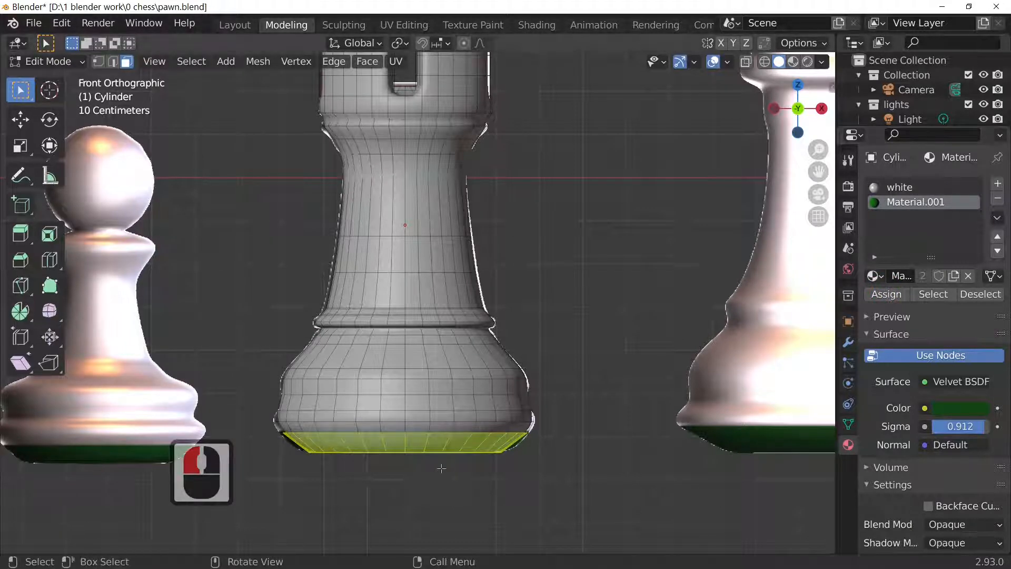
Switch the viewport to rendered shading in Object Mode and inspect the rook from above and beside the reference pieces.
{"action": "key", "text": "Tab"}
{"action": "key", "text": "Tab"}
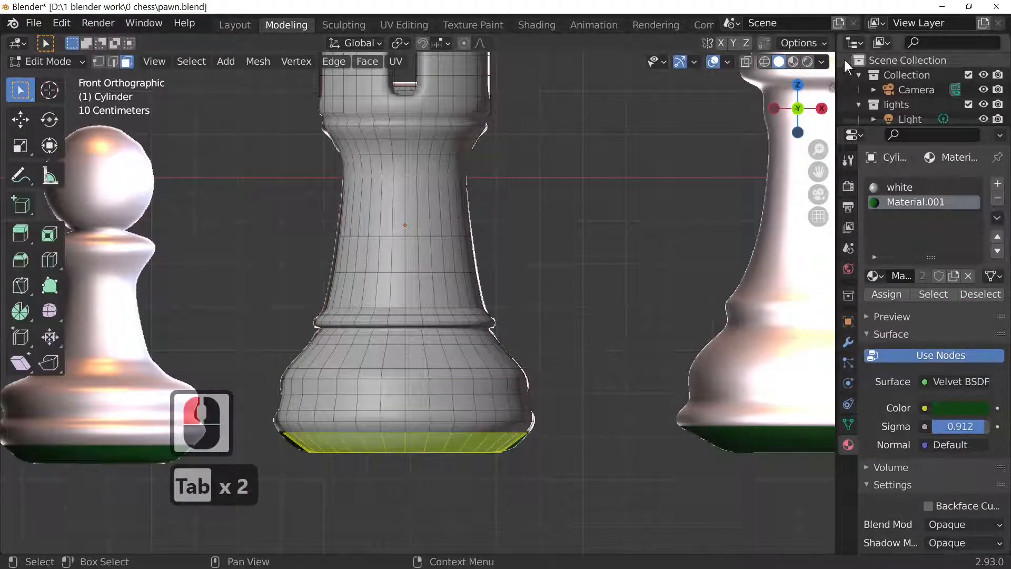
{"action": "left_click", "coordinate": [807, 62]}
{"action": "key", "text": "Tab"}
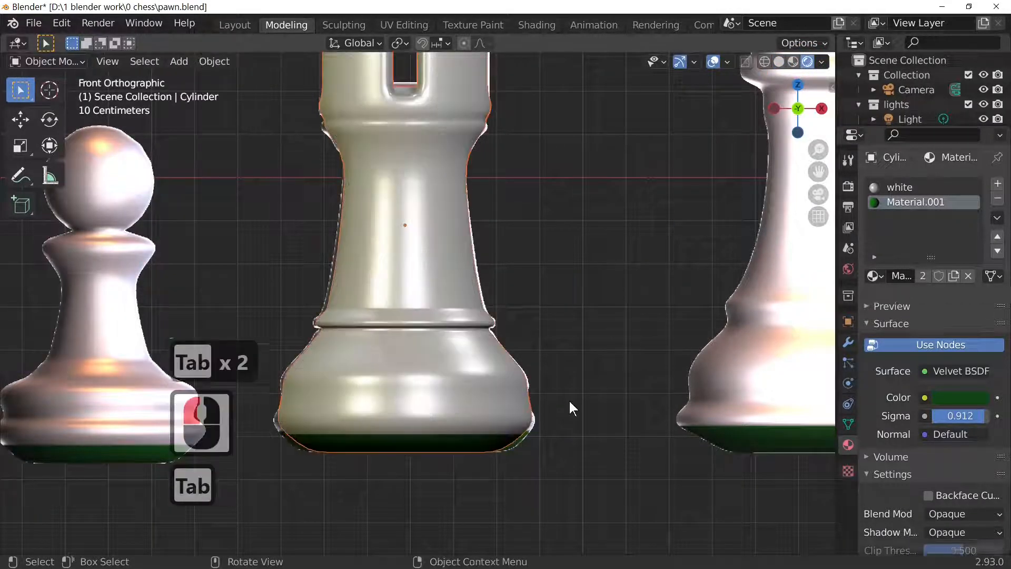
{"action": "middle_click_drag", "start_coordinate": [569, 399], "coordinate": [463, 413]}
{"action": "scroll", "coordinate": [476, 431], "scroll_direction": "down", "scroll_amount": 3}
{"action": "scroll", "coordinate": [470, 461], "scroll_direction": "down", "scroll_amount": 2}
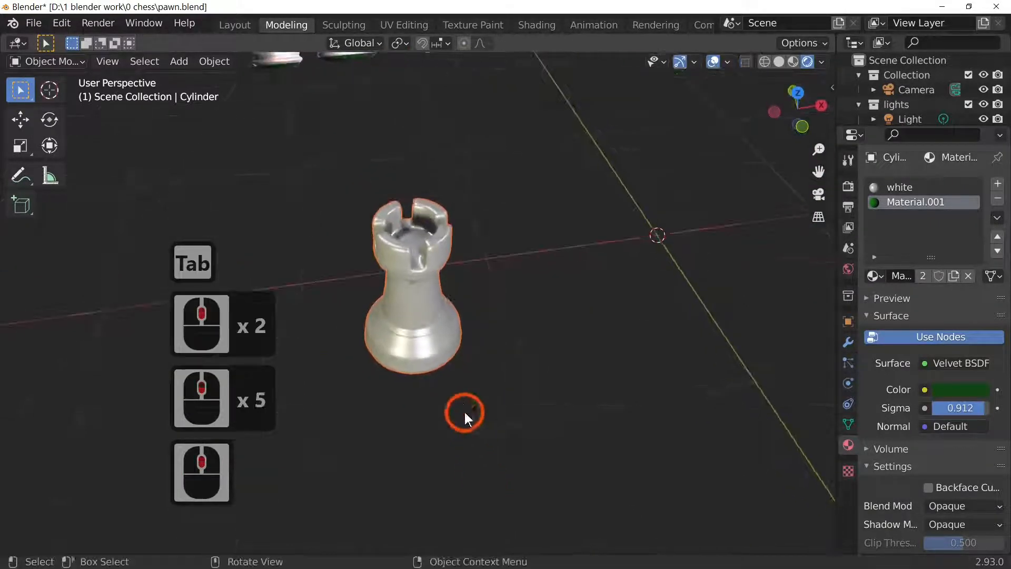
{"action": "scroll", "coordinate": [462, 379], "scroll_direction": "up", "scroll_amount": 3}
{"action": "middle_click_drag", "start_coordinate": [461, 347], "coordinate": [444, 254]}
{"action": "scroll", "coordinate": [442, 258], "scroll_direction": "down", "scroll_amount": 3}
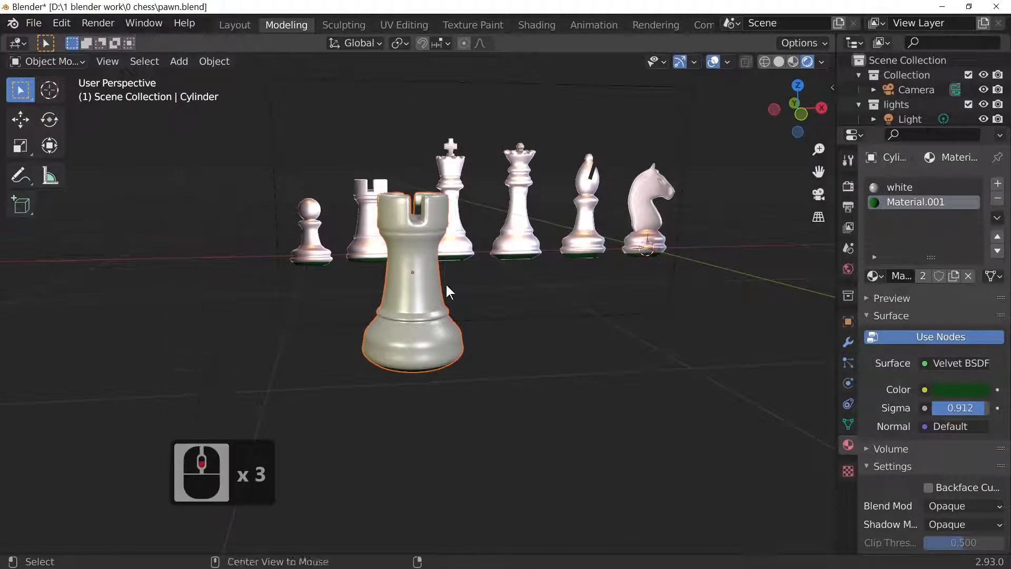
Unhide the hidden pawn and compare it with the rook and the reference pieces.
{"action": "key", "text": "alt+h"}
{"action": "middle_click_drag", "start_coordinate": [447, 289], "coordinate": [391, 308], "text": "alt"}
{"action": "scroll", "coordinate": [473, 338], "scroll_direction": "up", "scroll_amount": 3}
{"action": "scroll", "coordinate": [389, 310], "scroll_direction": "down", "scroll_amount": 3}
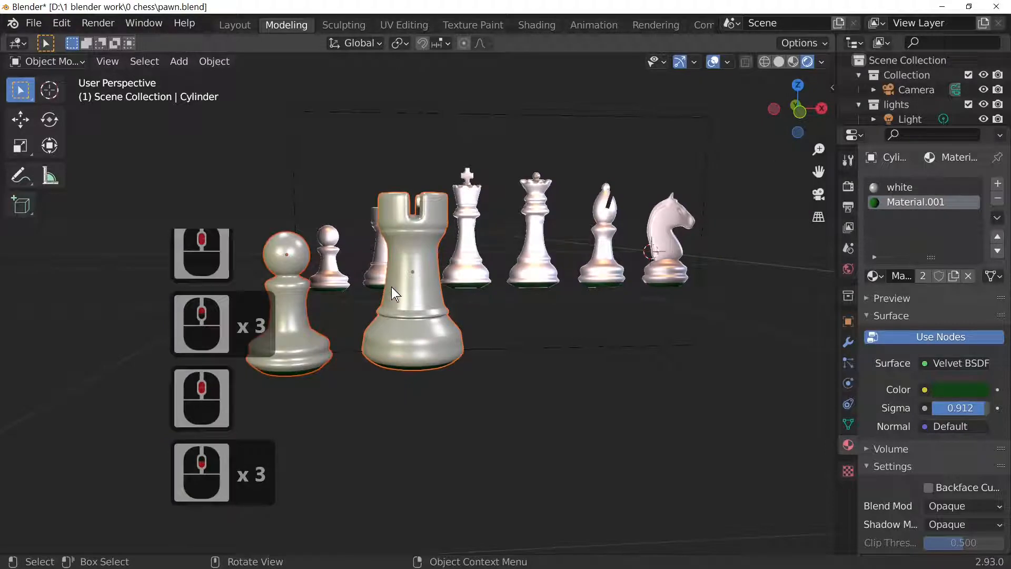
Examine the rook's shading and mesh from several angles against the reference pieces, alternating between Edit Mode and Object Mode.
{"action": "middle_click_drag", "start_coordinate": [392, 287], "coordinate": [522, 384]}
{"action": "scroll", "coordinate": [516, 344], "scroll_direction": "up", "scroll_amount": 5}
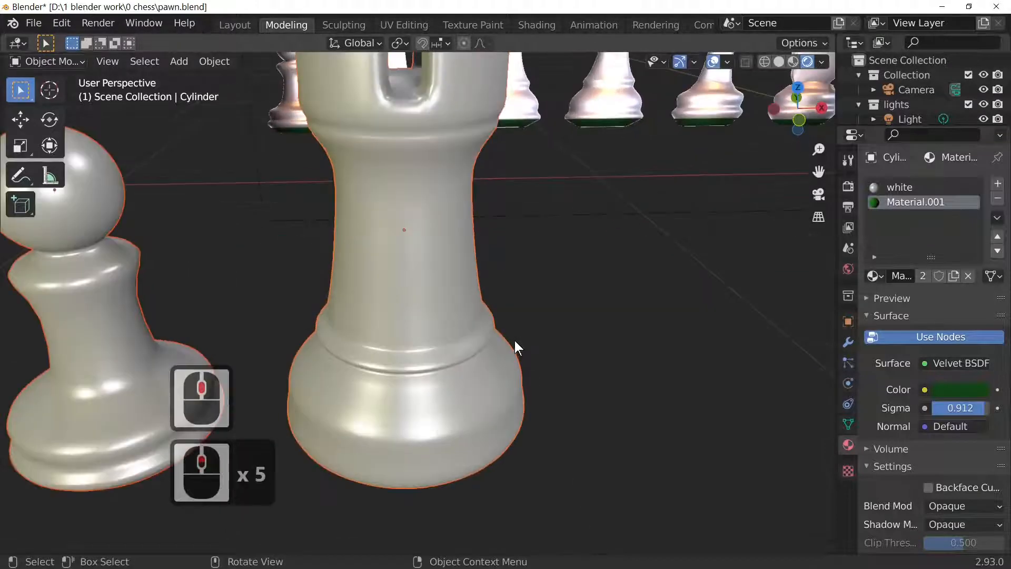
{"action": "scroll", "coordinate": [511, 315], "scroll_direction": "down", "scroll_amount": 4}
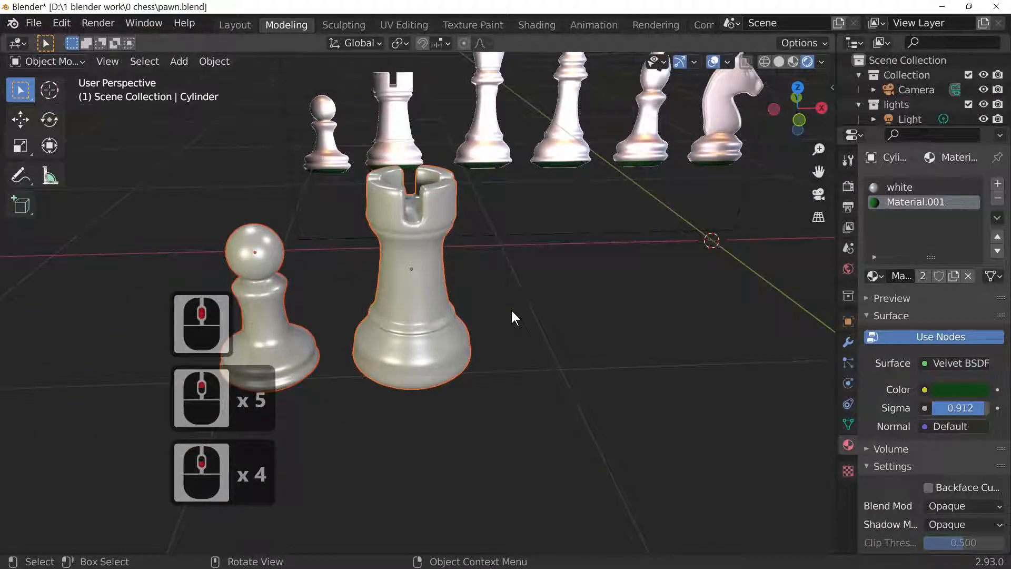
{"action": "key", "text": "Tab"}
{"action": "scroll", "coordinate": [511, 309], "scroll_direction": "up", "scroll_amount": 4}
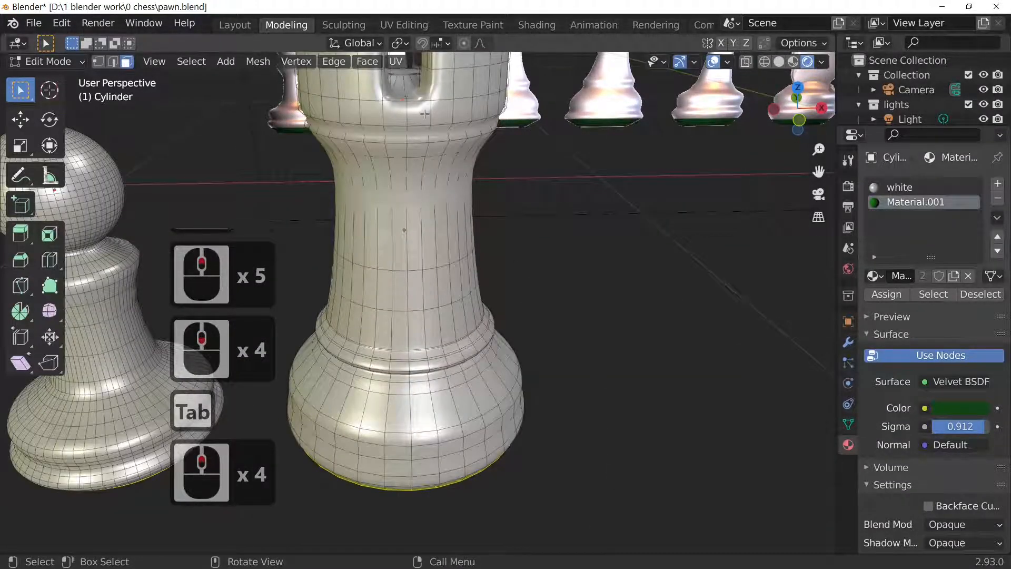
{"action": "left_click", "coordinate": [362, 107]}
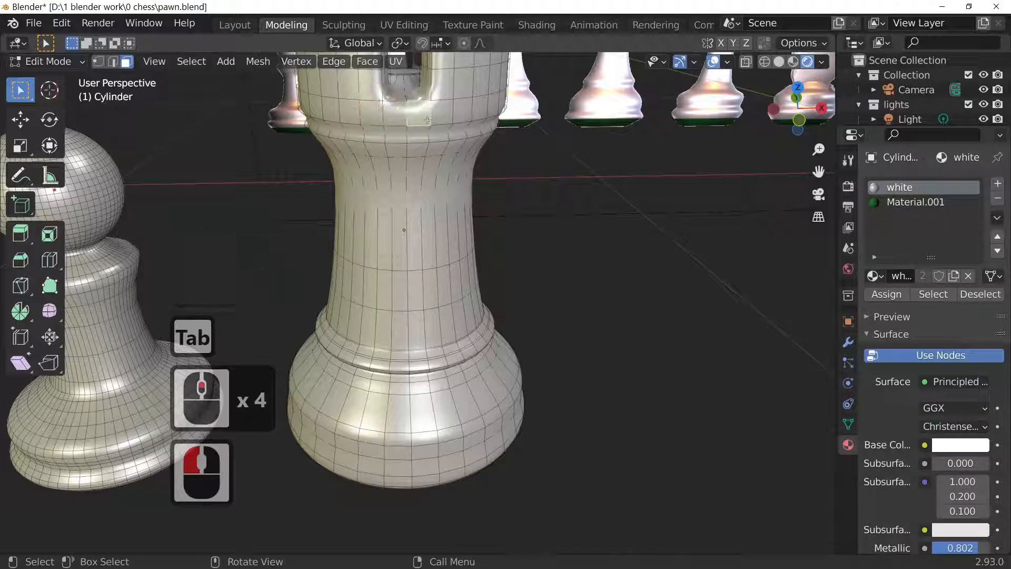
{"action": "key", "text": "Tab"}
{"action": "key", "text": "Tab"}
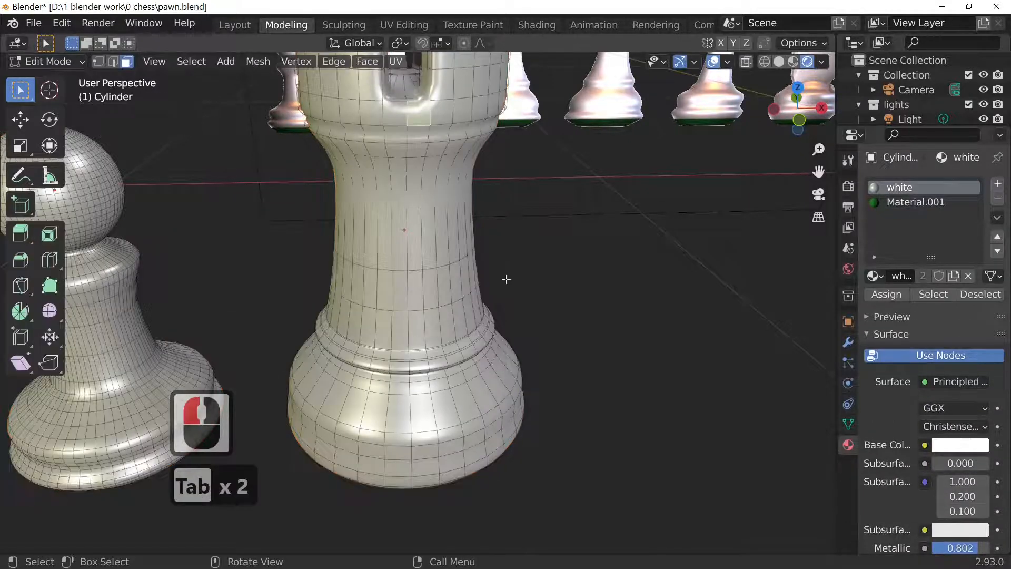
{"action": "scroll", "coordinate": [506, 275], "scroll_direction": "down", "scroll_amount": 2}
{"action": "middle_click_drag", "start_coordinate": [506, 275], "coordinate": [646, 211]}
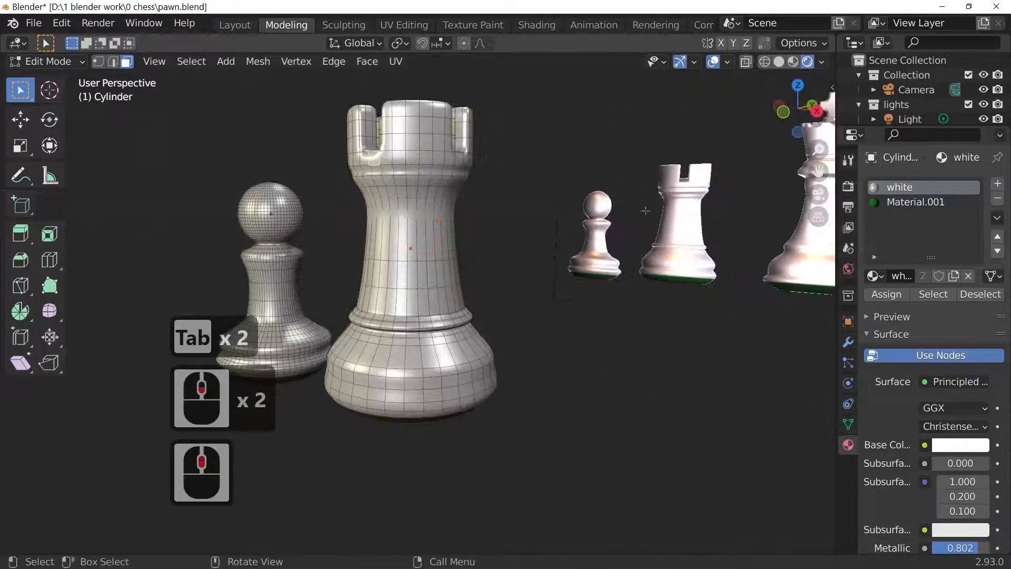
{"action": "middle_click_drag", "start_coordinate": [681, 262], "coordinate": [580, 348]}
{"action": "key", "text": "Tab"}
{"action": "key", "text": "Tab"}
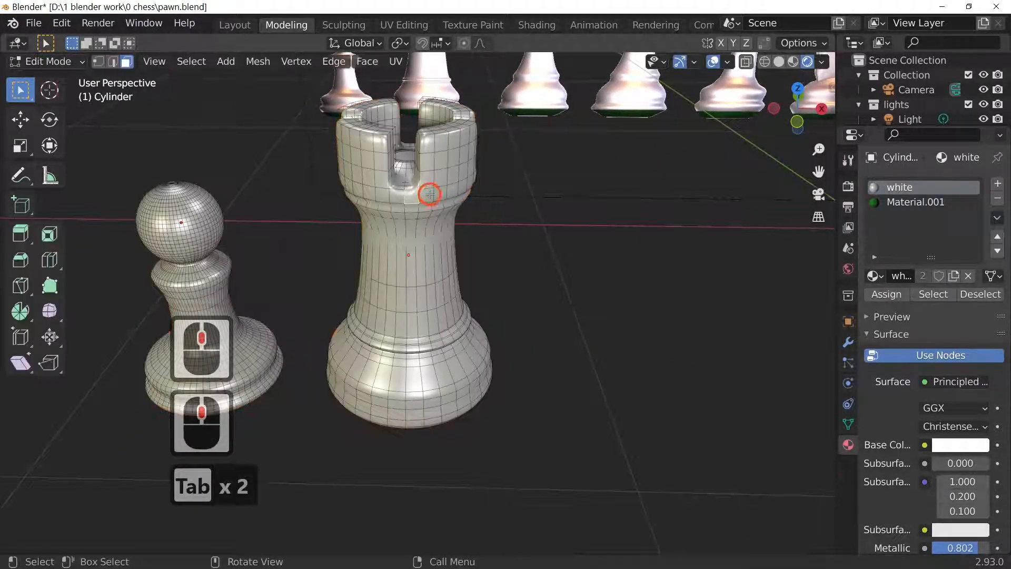
Add a loop cut around the rook's head just below the battlement notches, with an edge slide of about -0.77.
{"action": "left_click", "coordinate": [430, 195], "text": "ctrl"}
{"action": "key", "text": "ctrl+r"}
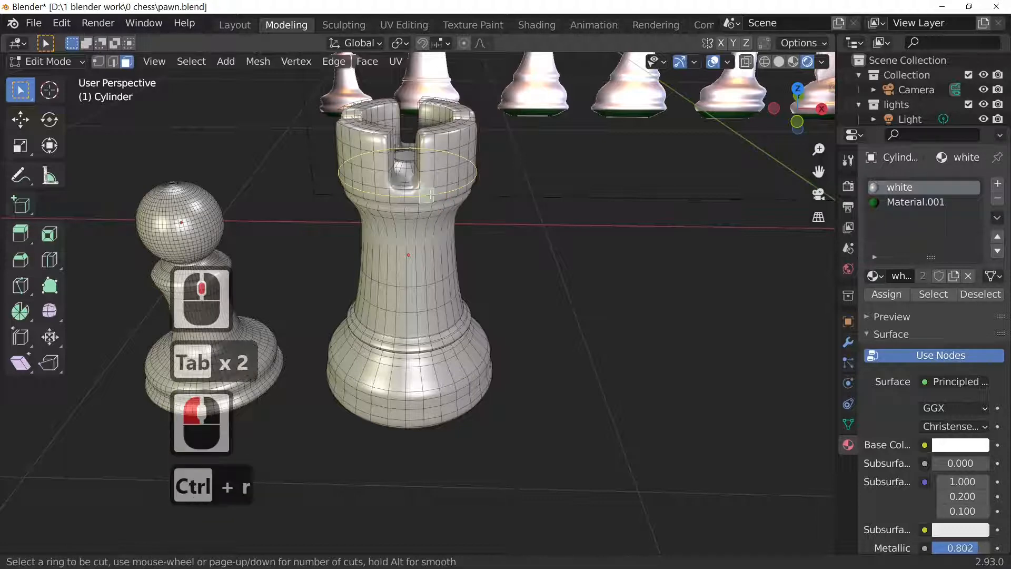
{"action": "left_click", "coordinate": [430, 195]}
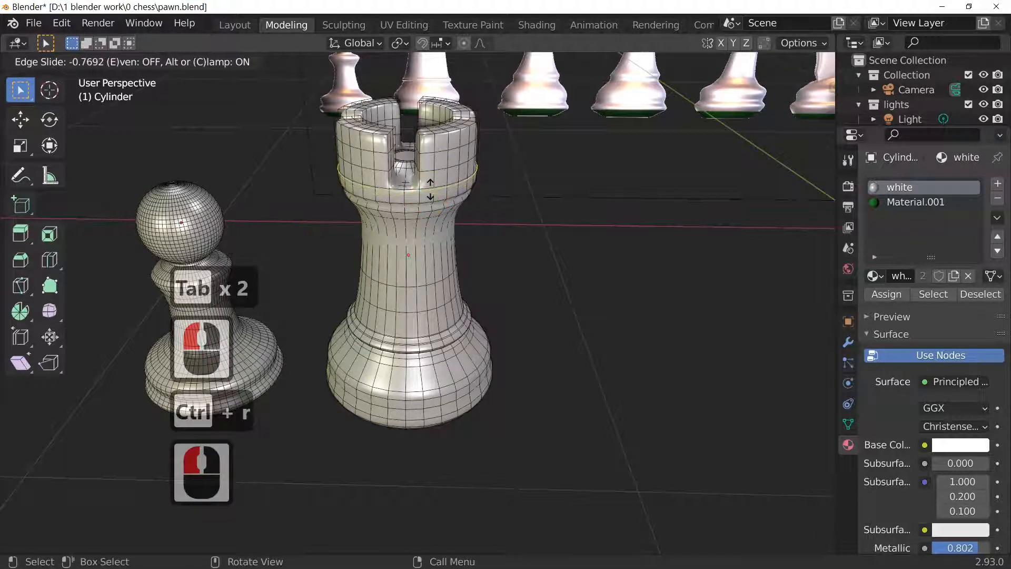
{"action": "left_click", "coordinate": [430, 189]}
{"action": "middle_click_drag", "start_coordinate": [417, 216], "coordinate": [452, 248]}
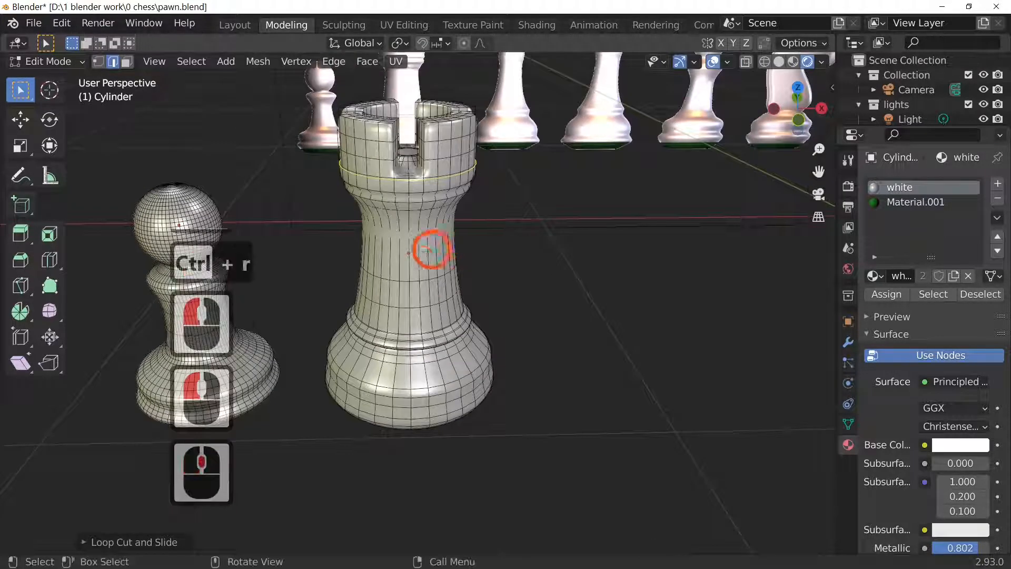
Add a loop cut near the upper end of the rook's shaft, with an edge slide of about -0.76, and check it in Object Mode.
{"action": "key", "text": "ctrl+r"}
{"action": "left_click", "coordinate": [423, 255]}
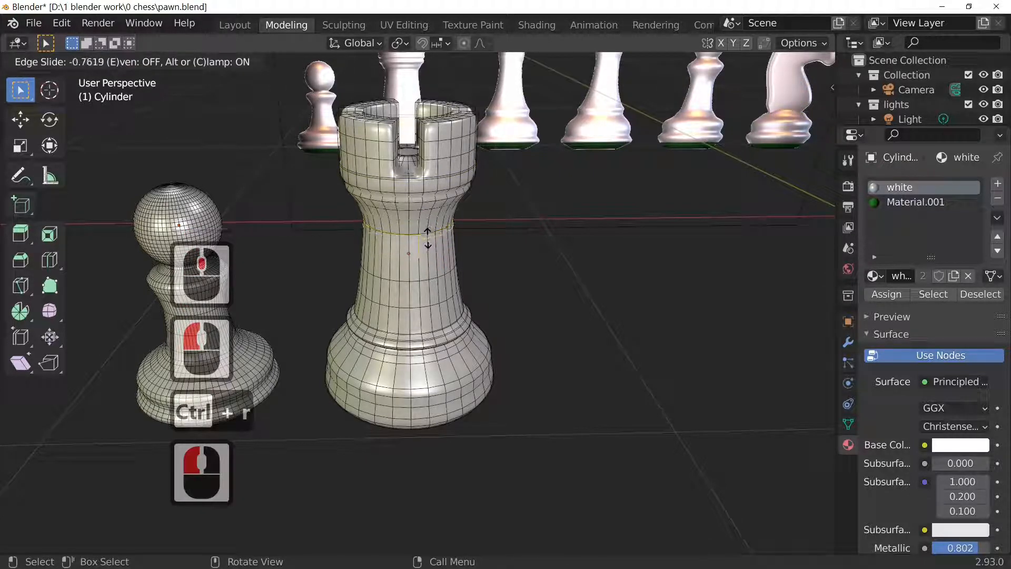
{"action": "left_click", "coordinate": [427, 236]}
{"action": "key", "text": "Tab"}
{"action": "middle_click_drag", "start_coordinate": [514, 307], "coordinate": [644, 344]}
Add a loop cut low on the shaft above the base collar, with an edge slide of about 0.42, and return to Object Mode.
{"action": "key", "text": "Tab"}
{"action": "left_click", "coordinate": [400, 302]}
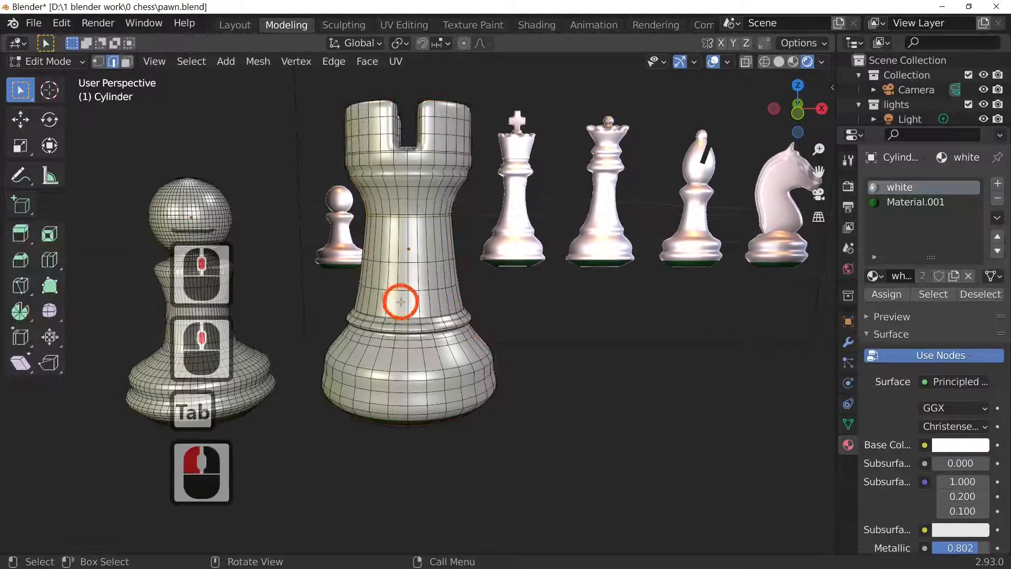
{"action": "key", "text": "ctrl+r"}
{"action": "left_click", "coordinate": [400, 305]}
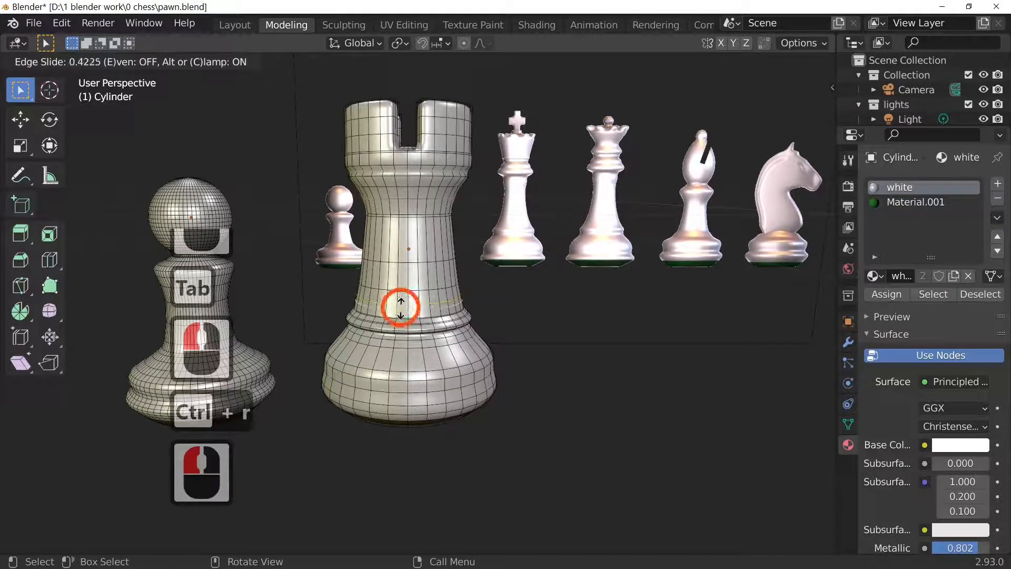
{"action": "left_click", "coordinate": [400, 305]}
{"action": "middle_click_drag", "start_coordinate": [610, 316], "coordinate": [580, 302]}
{"action": "key", "text": "Tab"}
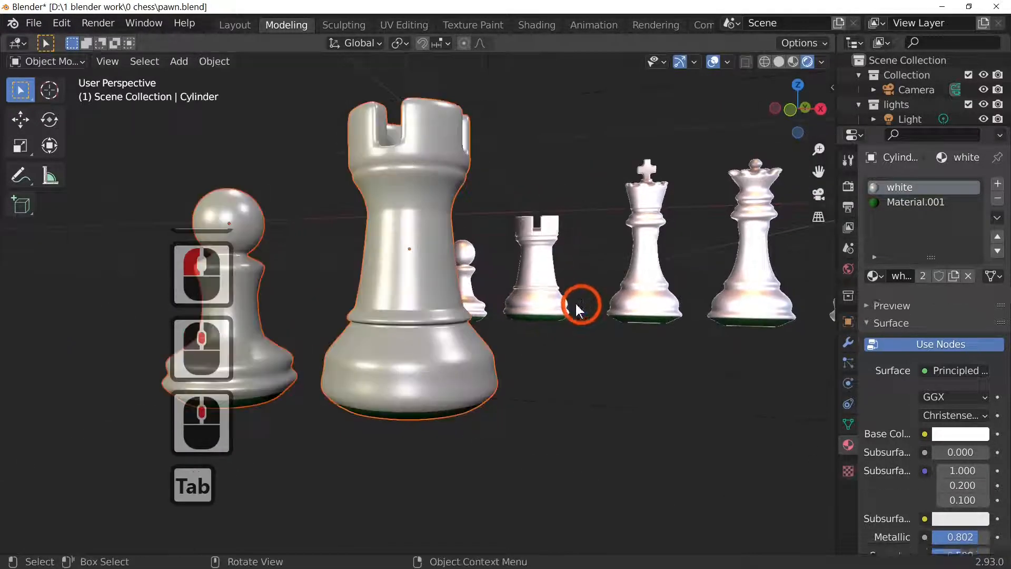
Add a centred loop cut to the flare beneath the rook's head, scale it outward slightly, and inspect the shape in Object Mode.
{"action": "scroll", "coordinate": [486, 230], "scroll_direction": "up", "scroll_amount": 3}
{"action": "key", "text": "Tab"}
{"action": "left_click", "coordinate": [426, 92]}
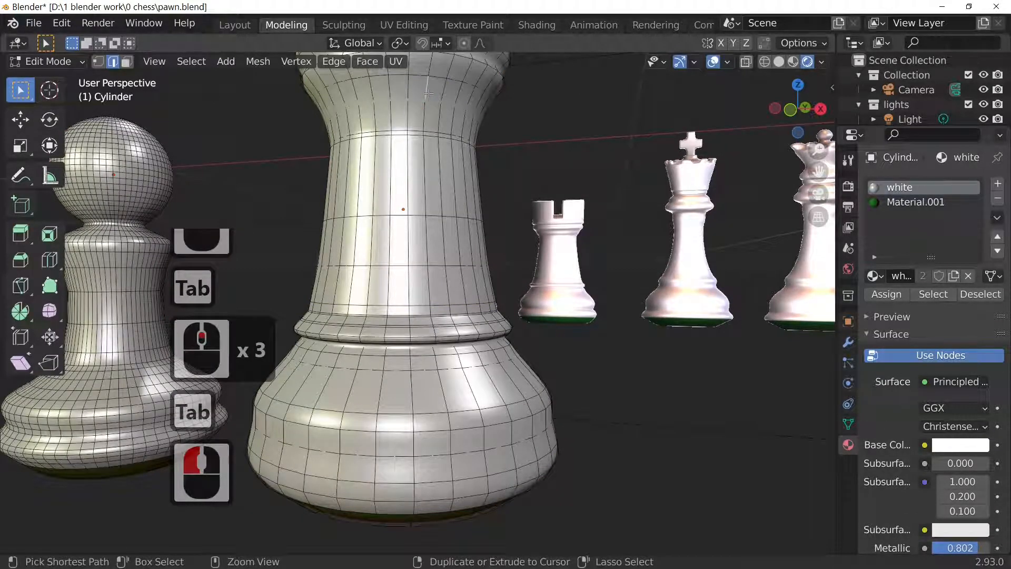
{"action": "key", "text": "ctrl+r"}
{"action": "left_click", "coordinate": [428, 93]}
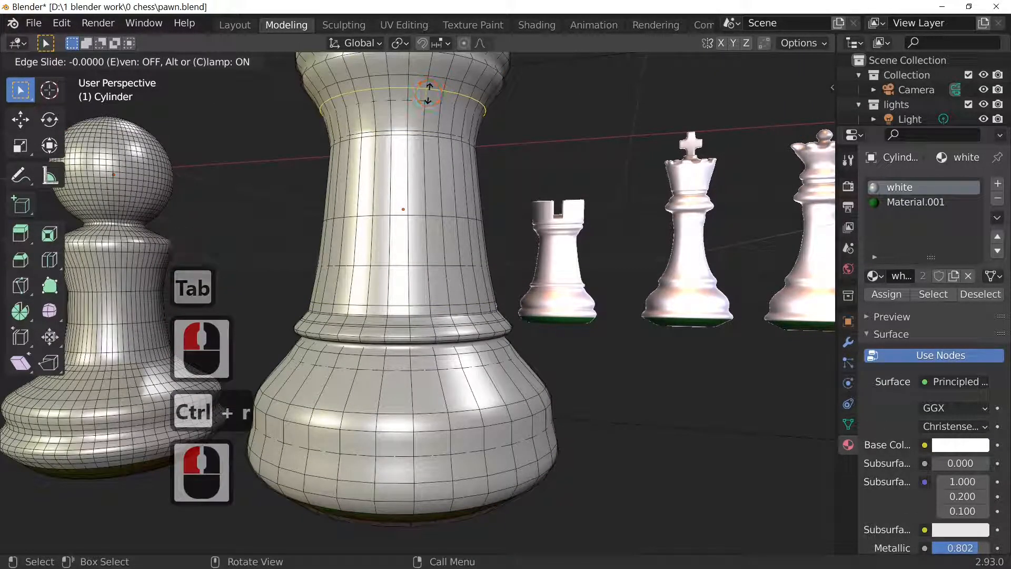
{"action": "key", "text": "s"}
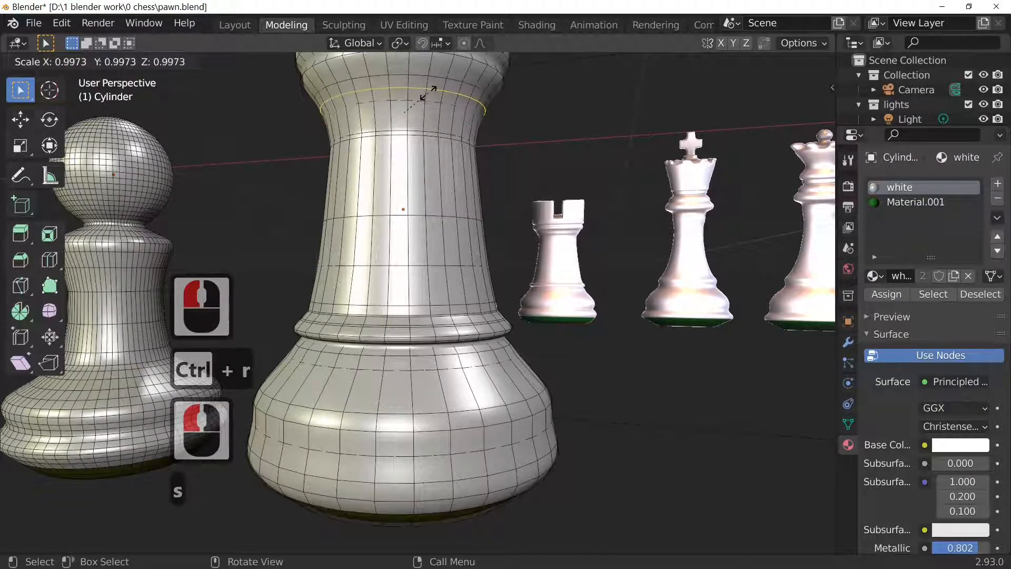
{"action": "left_click", "coordinate": [425, 90]}
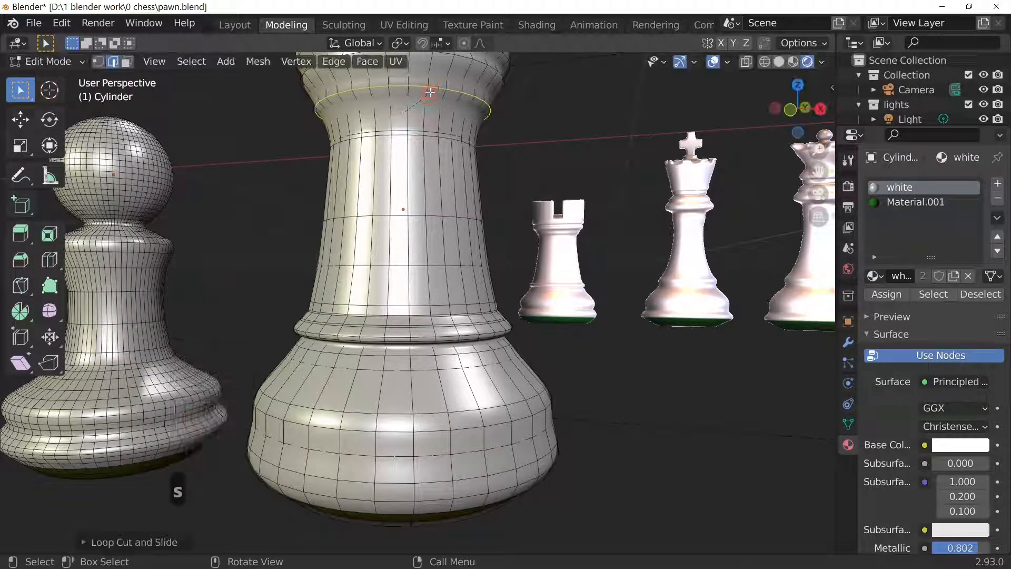
{"action": "key", "text": "Tab"}
{"action": "scroll", "coordinate": [563, 329], "scroll_direction": "down", "scroll_amount": 4}
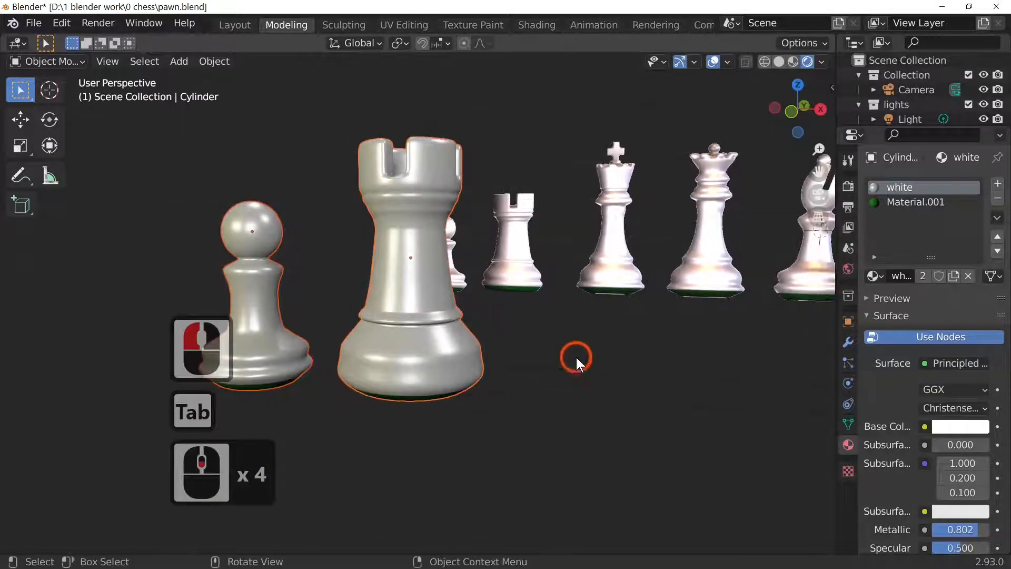
{"action": "middle_click", "coordinate": [576, 357]}
Add two loop cuts around the middle of the rook's shaft in Edit Mode.
{"action": "scroll", "coordinate": [572, 358], "scroll_direction": "up", "scroll_amount": 4}
{"action": "middle_click_drag", "start_coordinate": [572, 358], "coordinate": [576, 372]}
{"action": "key", "text": "Tab"}
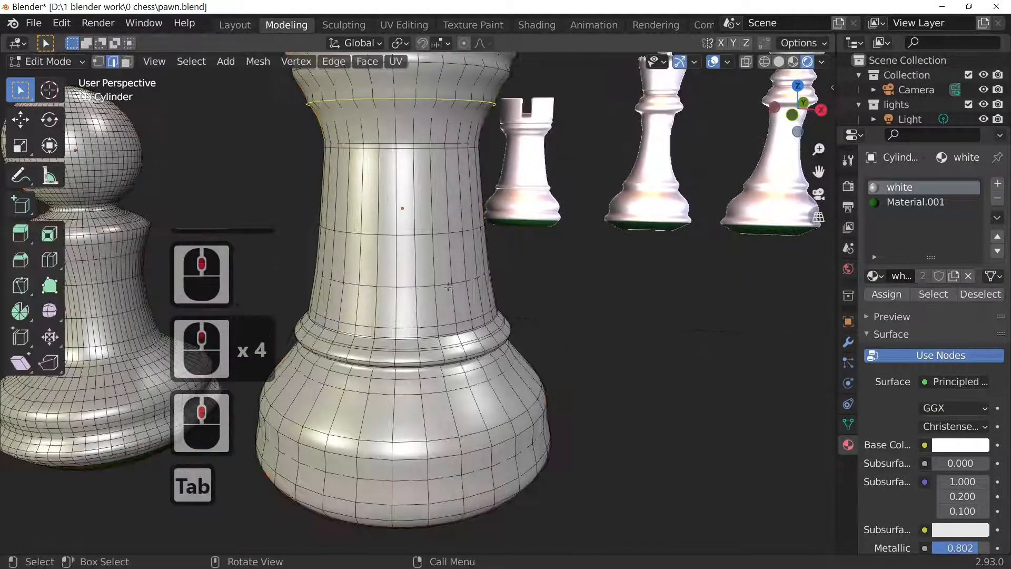
{"action": "left_click", "coordinate": [442, 259]}
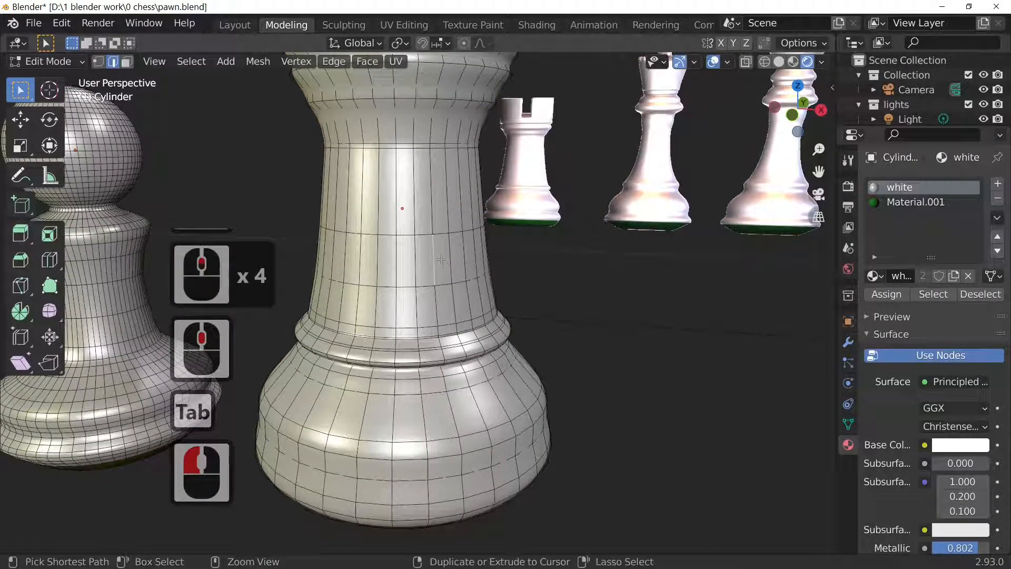
{"action": "key", "text": "ctrl+r"}
{"action": "scroll", "coordinate": [441, 259], "scroll_direction": "up", "scroll_amount": 2}
{"action": "scroll", "coordinate": [441, 259], "scroll_direction": "down", "scroll_amount": 1}
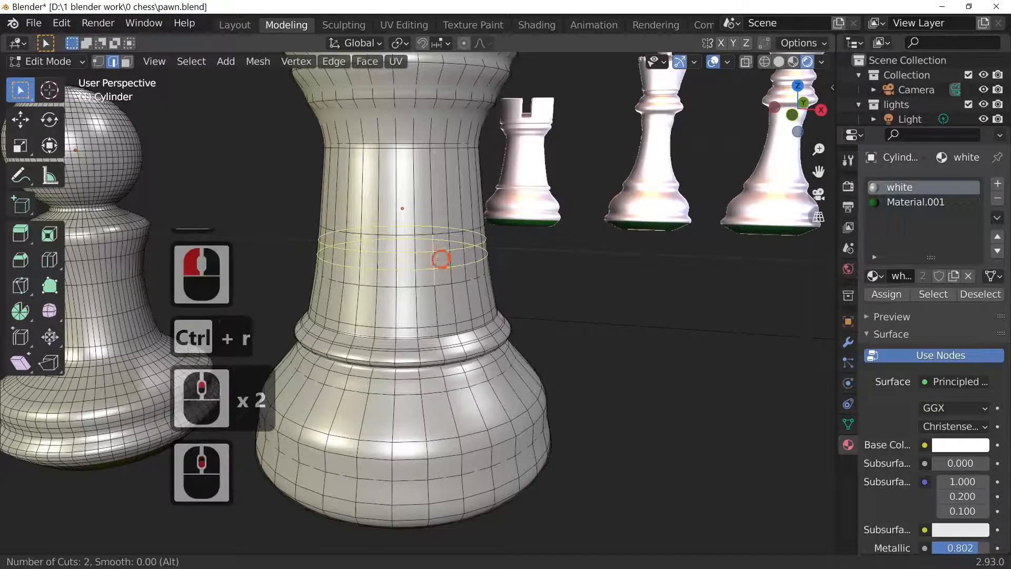
{"action": "left_click", "coordinate": [442, 259]}
{"action": "left_click", "coordinate": [466, 271]}
Try scaling the two mid-shaft loops outward slightly, undo the scaling, and view the rook in Object Mode.
{"action": "key", "text": "s"}
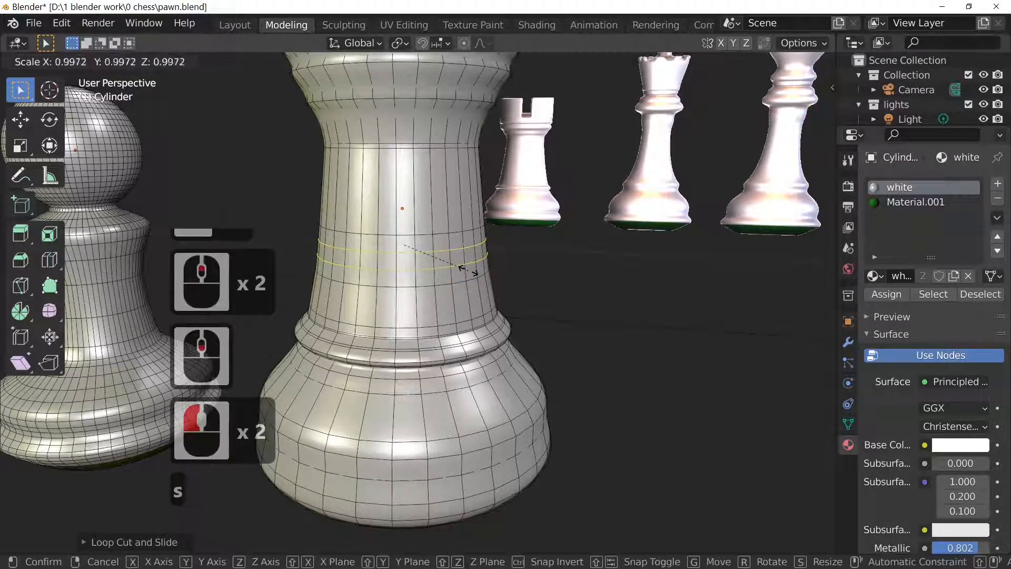
{"action": "left_click", "coordinate": [473, 268]}
{"action": "key", "text": "Tab"}
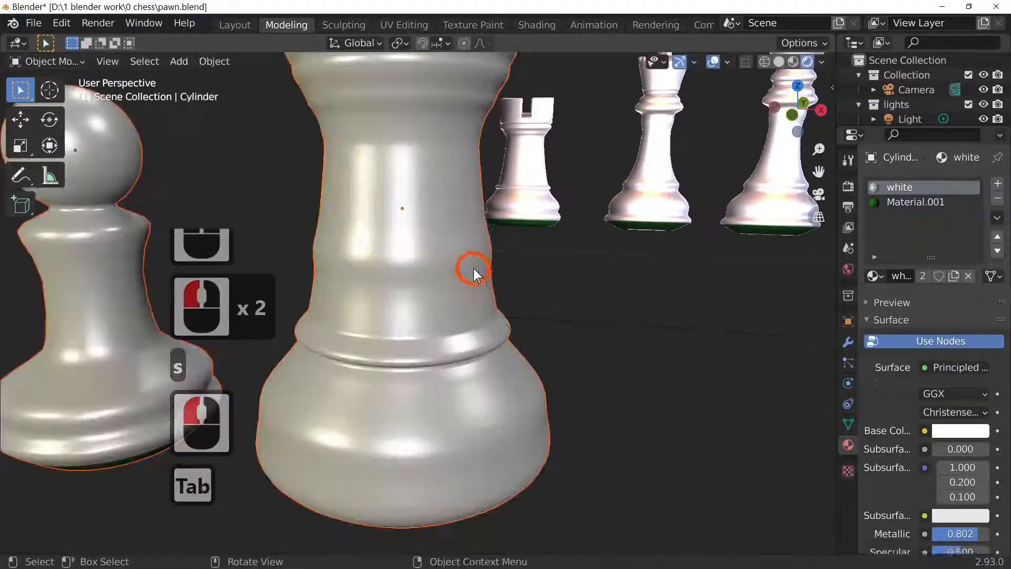
{"action": "middle_click_drag", "start_coordinate": [502, 296], "coordinate": [479, 280]}
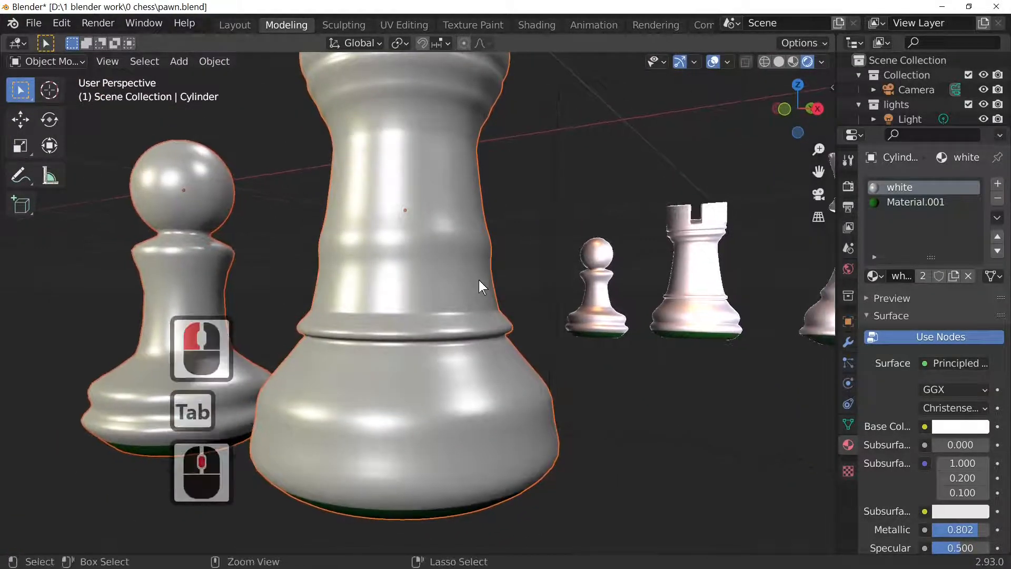
{"action": "key", "text": "ctrl+z"}
{"action": "key", "text": "ctrl+z"}
{"action": "scroll", "coordinate": [577, 348], "scroll_direction": "down", "scroll_amount": 2}
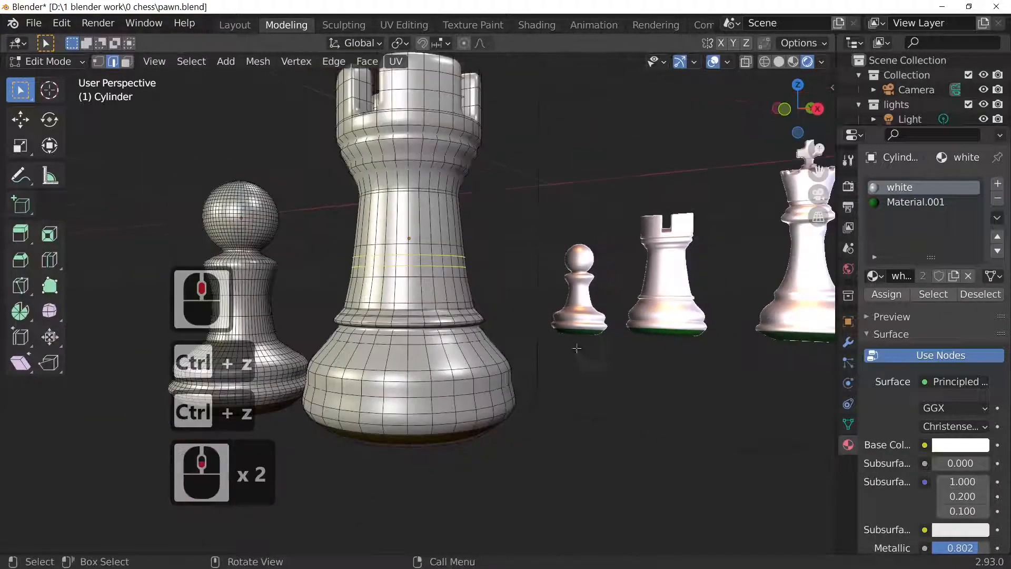
{"action": "key", "text": "Tab"}
{"action": "middle_click_drag", "start_coordinate": [690, 369], "coordinate": [722, 417]}
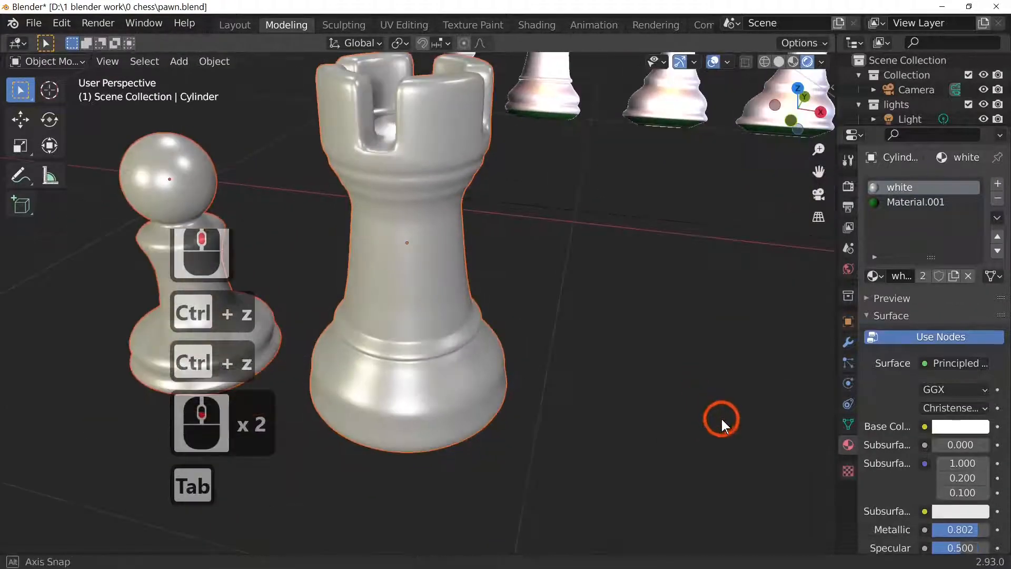
Select the horizontal edge loops around all four battlements, edge-slide them down close to the notch floors, and inspect the rook in Object Mode.
{"action": "key", "text": "Tab"}
{"action": "middle_click_drag", "start_coordinate": [507, 260], "coordinate": [520, 333]}
{"action": "scroll", "coordinate": [517, 218], "scroll_direction": "up", "scroll_amount": 2}
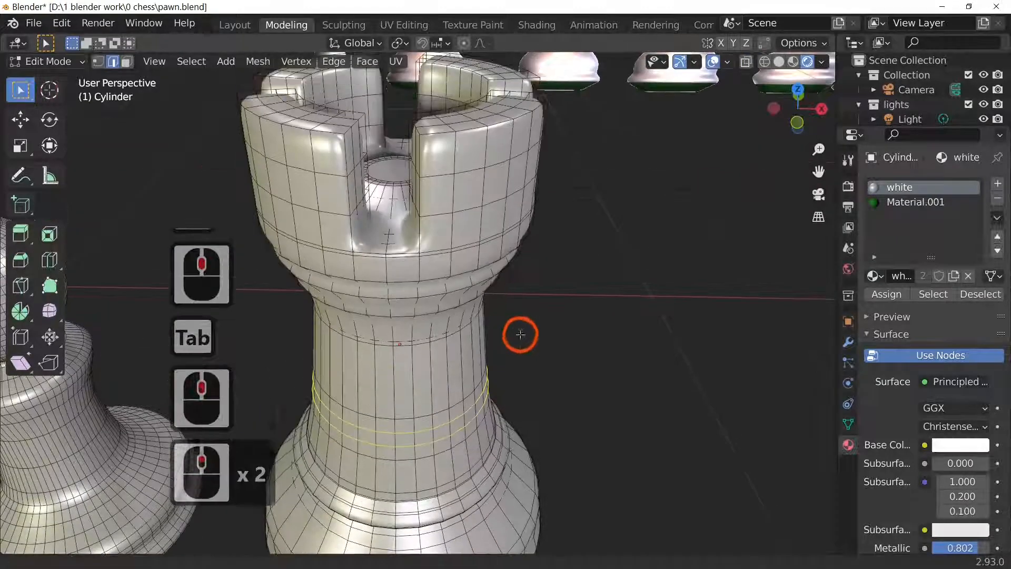
{"action": "left_click", "coordinate": [435, 217], "text": "alt"}
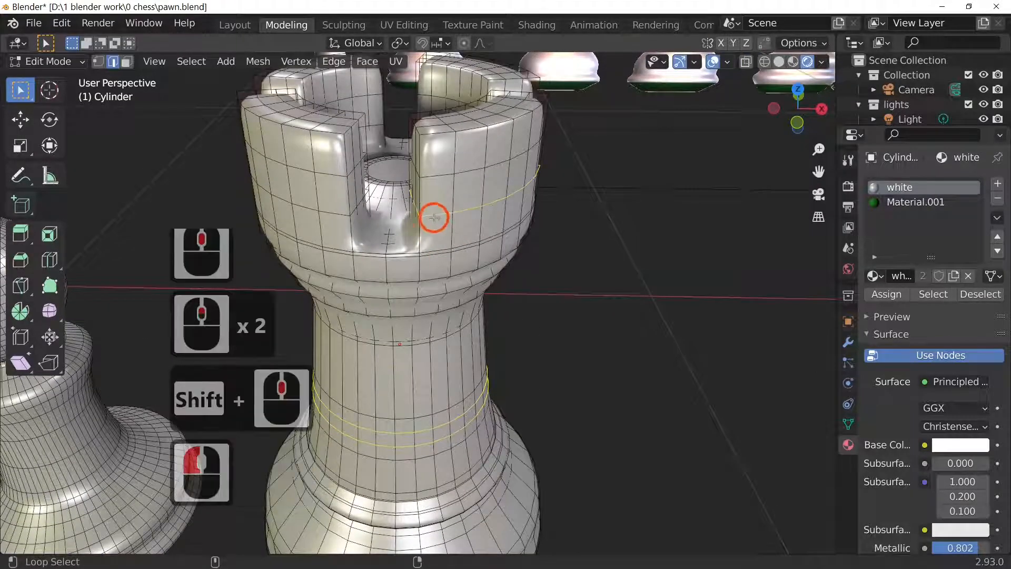
{"action": "left_click", "coordinate": [332, 203], "text": "alt"}
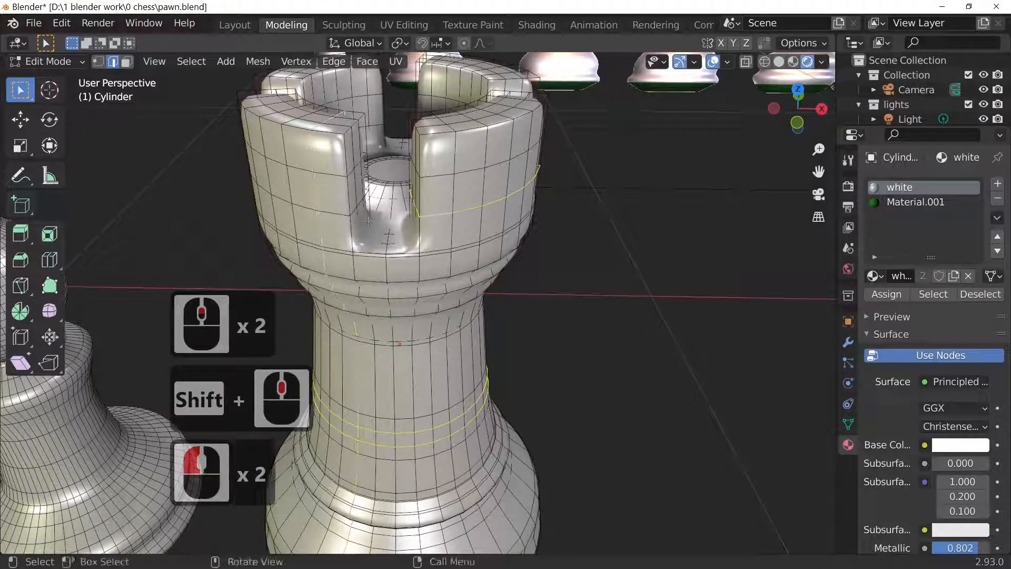
{"action": "left_click", "coordinate": [437, 213], "text": "alt"}
{"action": "left_click", "coordinate": [432, 214], "text": "alt"}
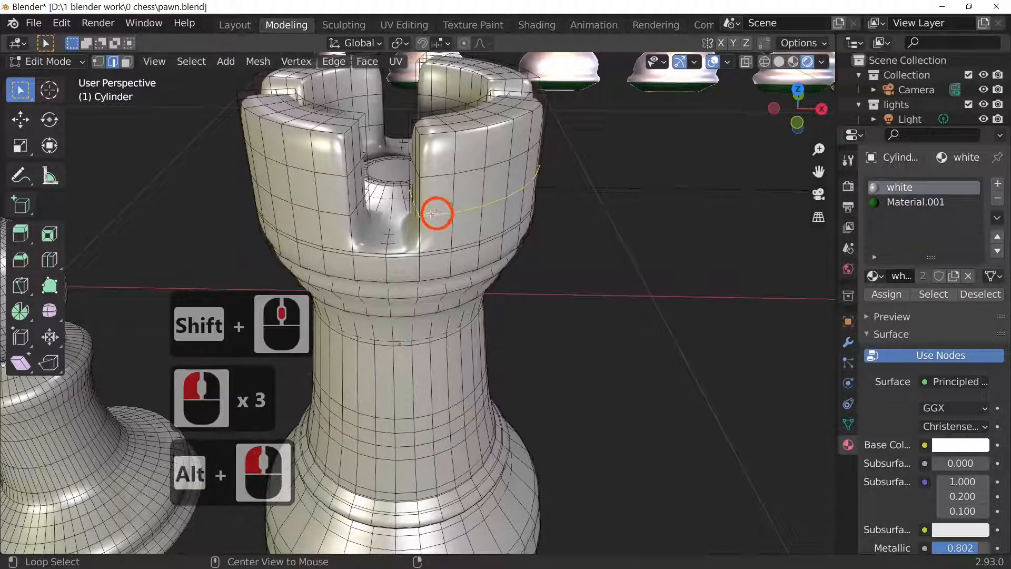
{"action": "left_click", "coordinate": [331, 215], "text": "alt"}
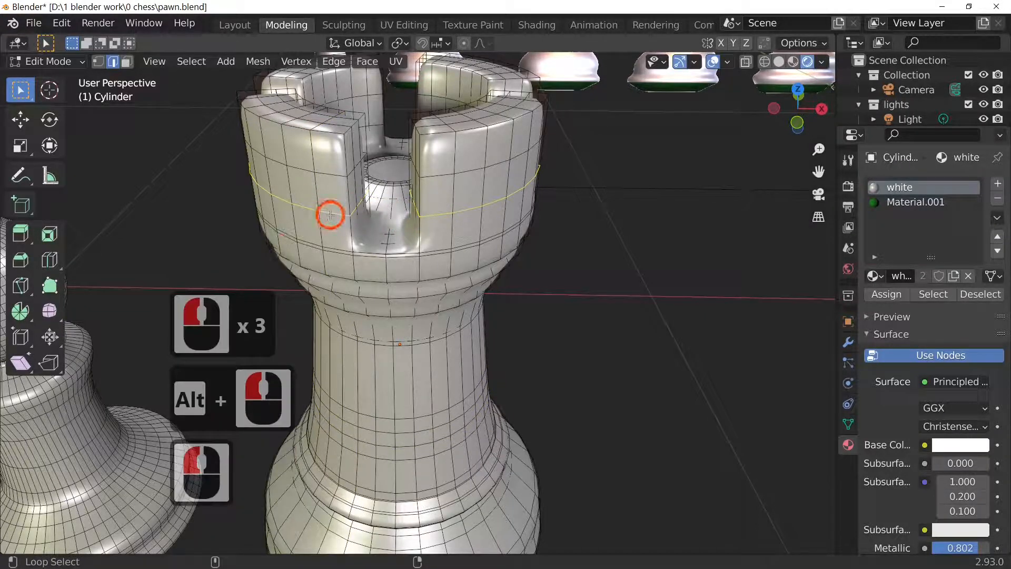
{"action": "left_click", "coordinate": [378, 127]}
{"action": "middle_click_drag", "start_coordinate": [377, 126], "coordinate": [492, 189]}
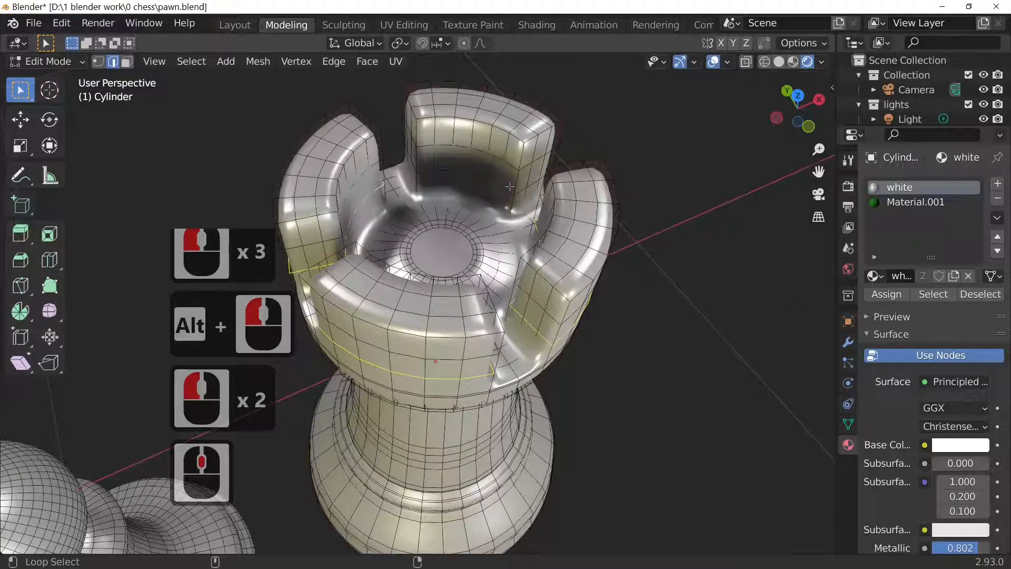
{"action": "left_click", "coordinate": [530, 186], "text": "alt+shift"}
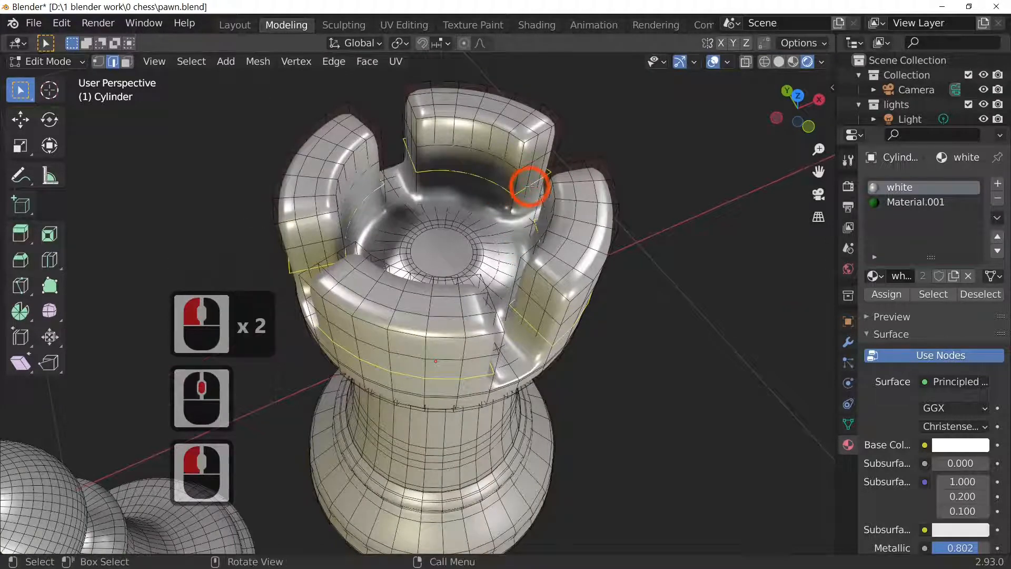
{"action": "key", "text": "g"}
{"action": "key", "text": "g"}
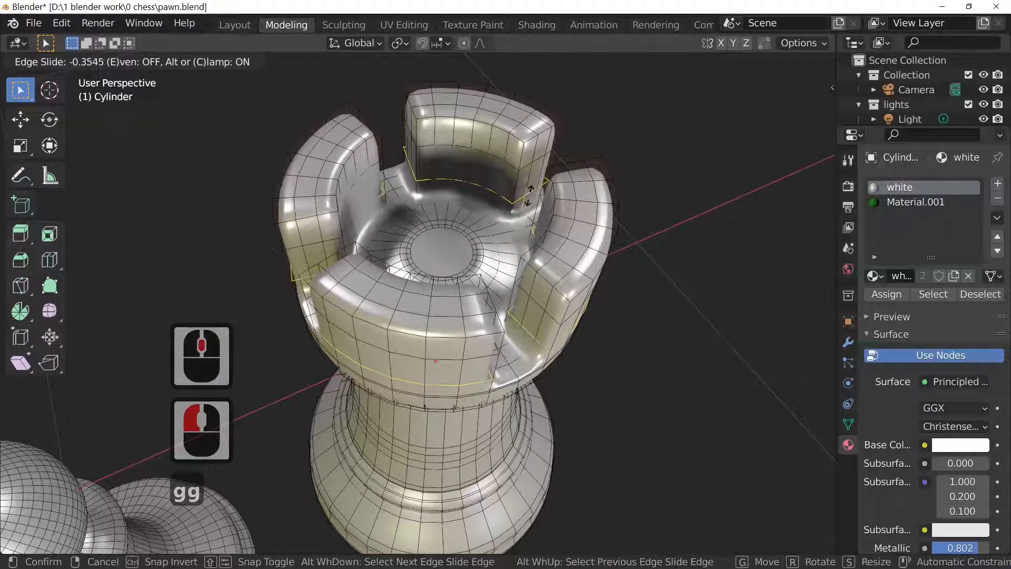
{"action": "left_click", "coordinate": [527, 206]}
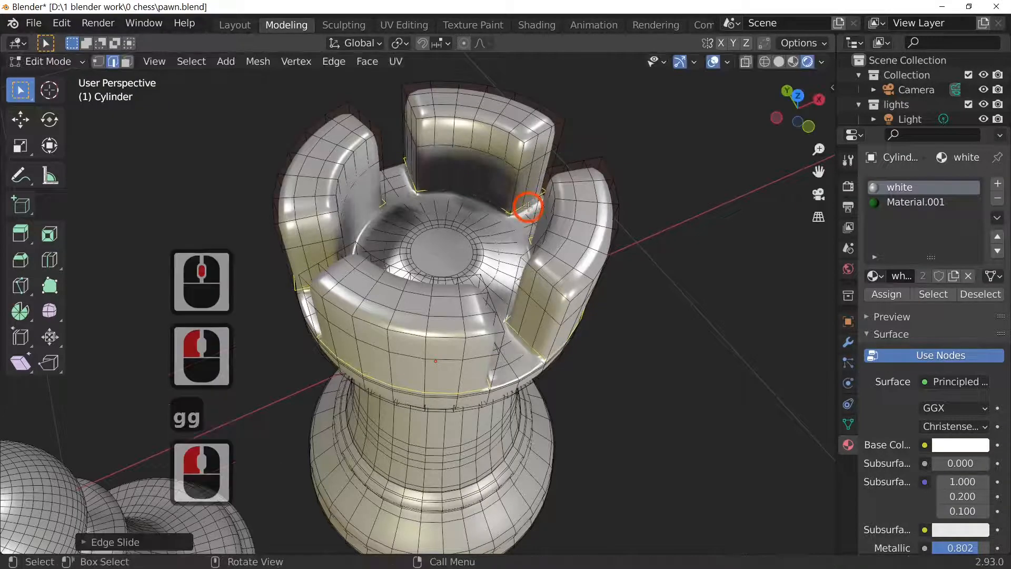
{"action": "middle_click_drag", "start_coordinate": [651, 371], "coordinate": [604, 303]}
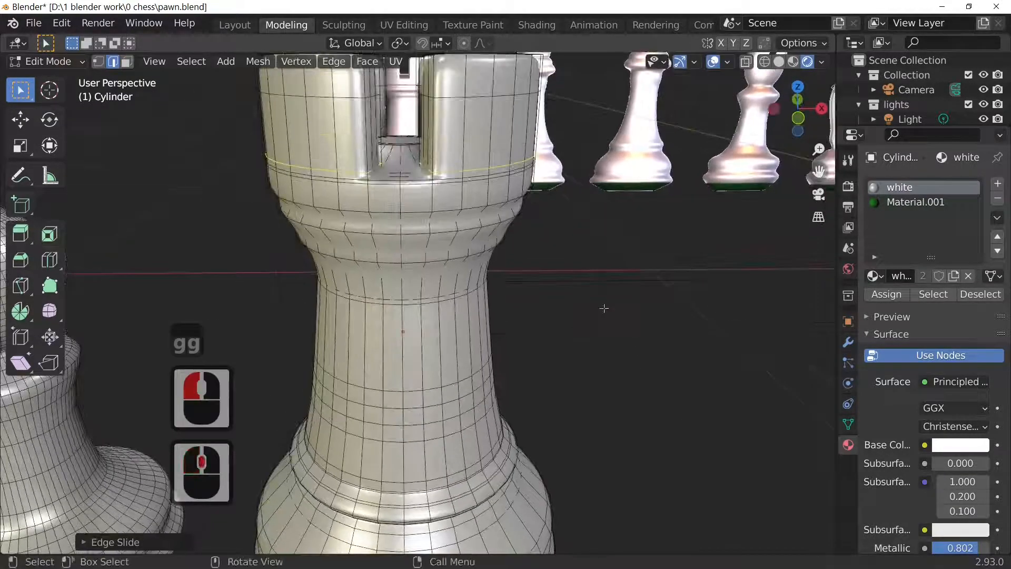
{"action": "key", "text": "Tab"}
{"action": "scroll", "coordinate": [584, 305], "scroll_direction": "down", "scroll_amount": 5}
{"action": "middle_click_drag", "start_coordinate": [506, 280], "coordinate": [582, 362]}
Add a centred loop cut around the upper part of each of the two front battlements in Edit Mode.
{"action": "key", "text": "Tab"}
{"action": "scroll", "coordinate": [577, 361], "scroll_direction": "up", "scroll_amount": 4}
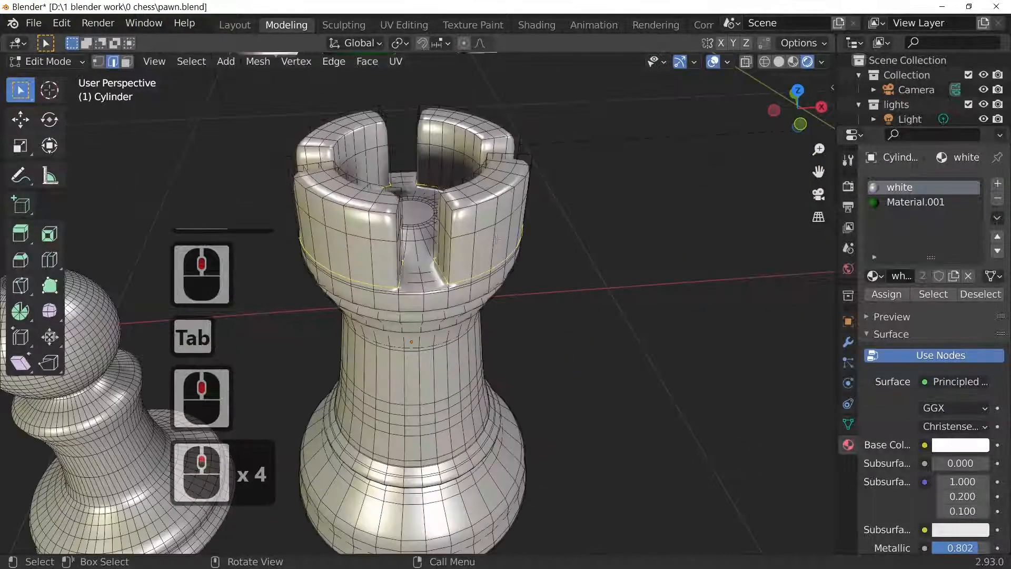
{"action": "left_click", "coordinate": [474, 223]}
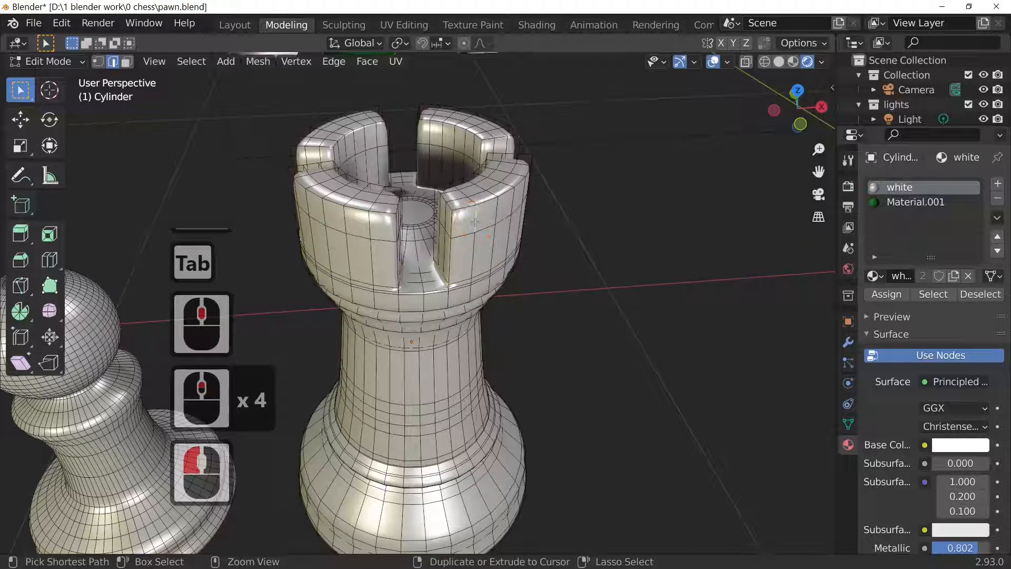
{"action": "key", "text": "ctrl+r"}
{"action": "double_click", "coordinate": [475, 222]}
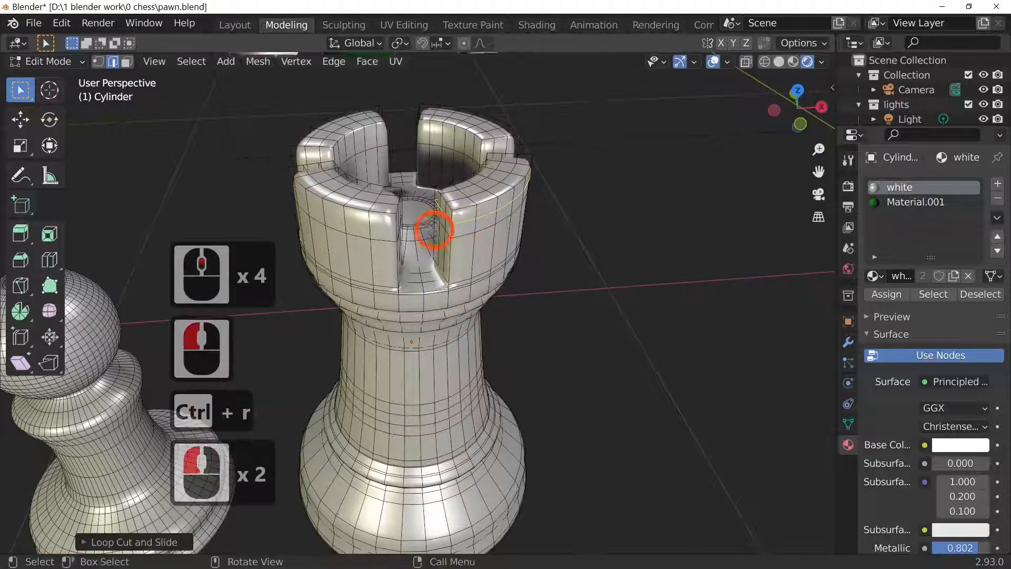
{"action": "left_click", "coordinate": [368, 223]}
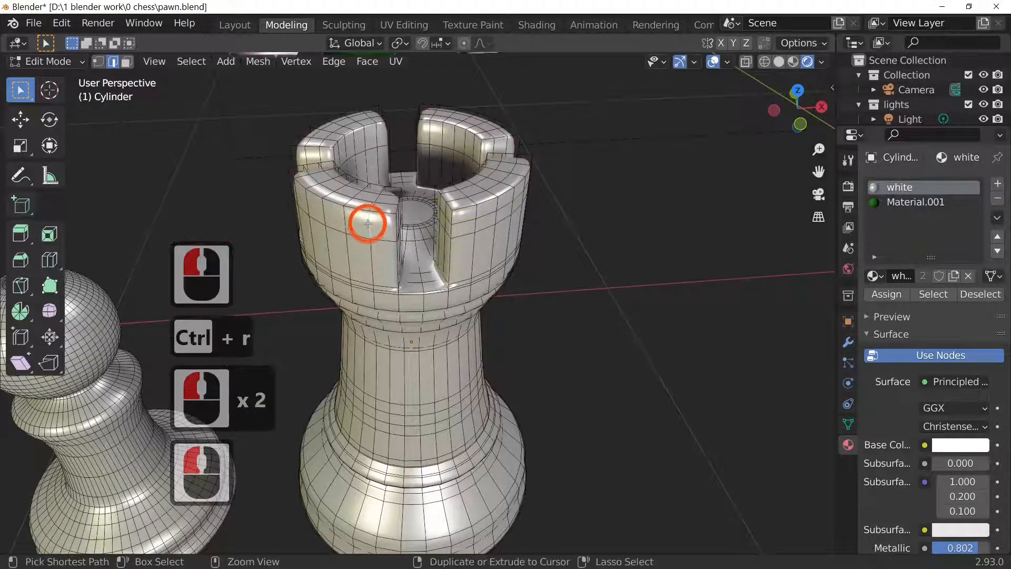
{"action": "key", "text": "ctrl+r"}
{"action": "double_click", "coordinate": [368, 223]}
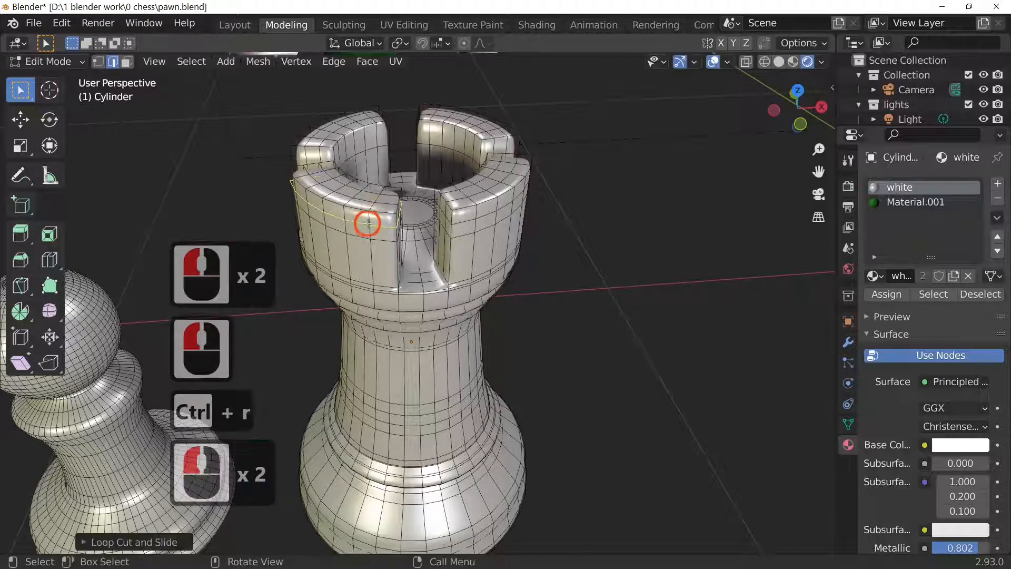
Add a centred loop cut around the upper part of each of the two rear battlements.
{"action": "left_click", "coordinate": [370, 136]}
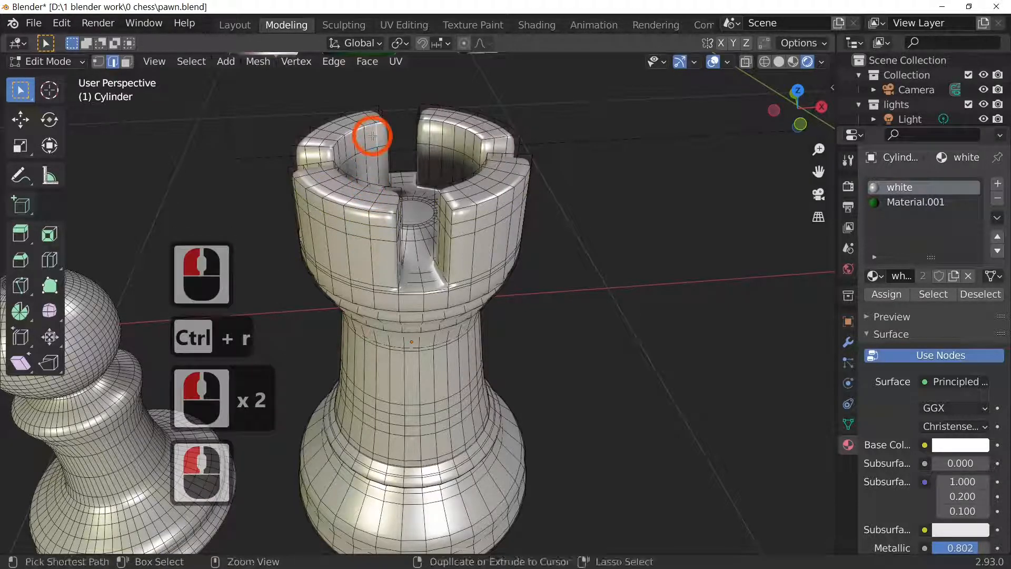
{"action": "key", "text": "ctrl+e"}
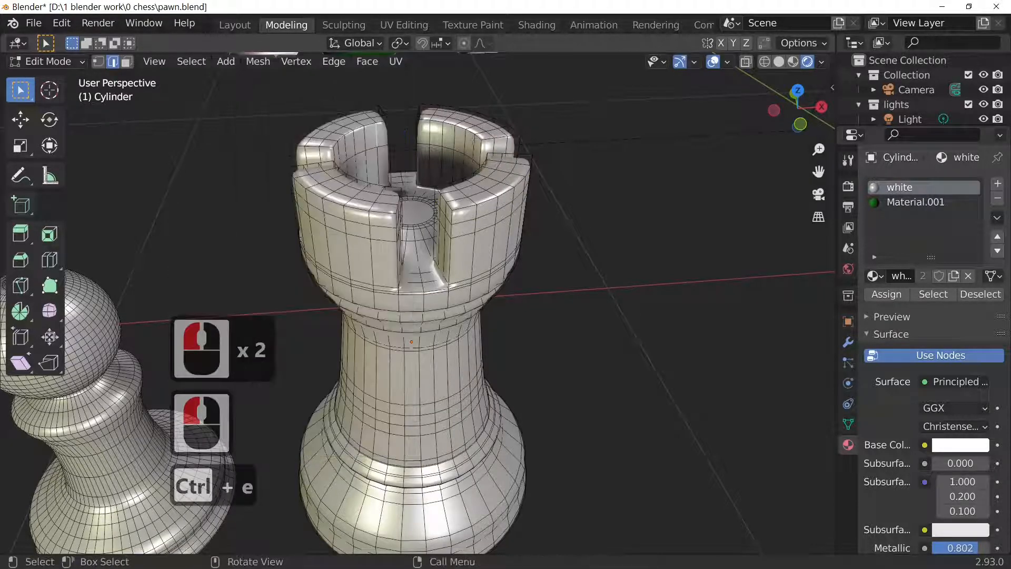
{"action": "left_click", "coordinate": [378, 141]}
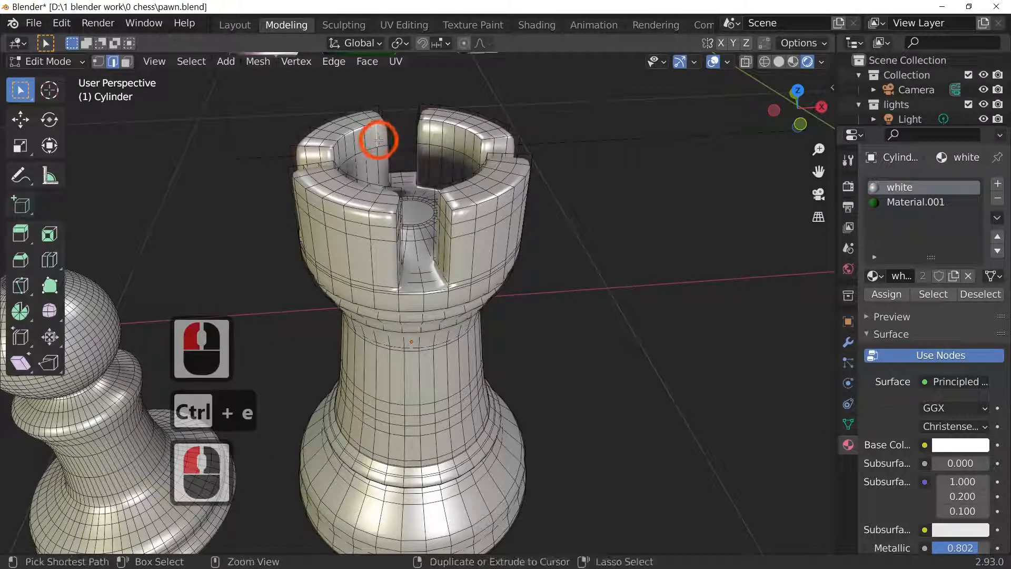
{"action": "key", "text": "ctrl+r"}
{"action": "left_click", "coordinate": [379, 140]}
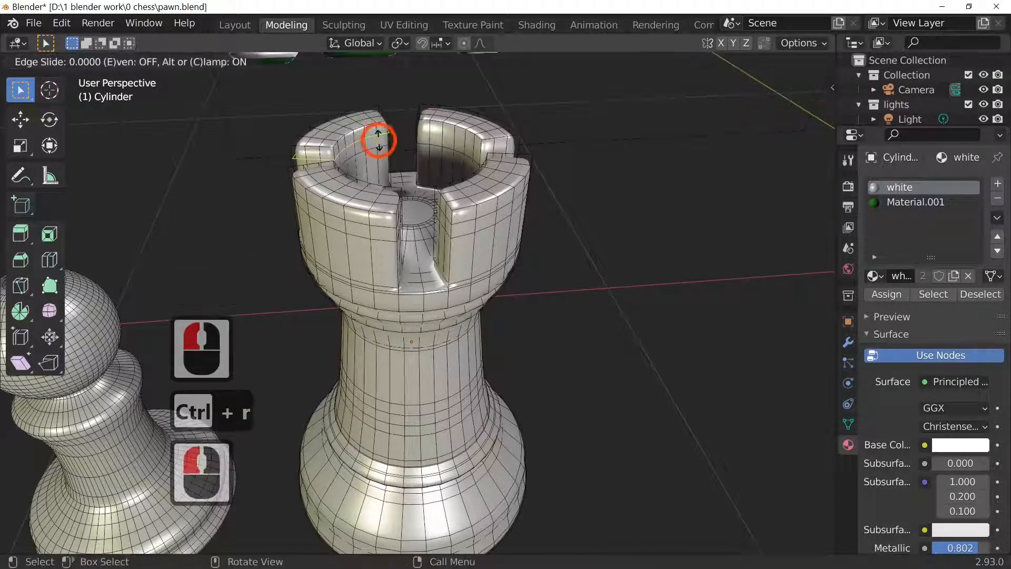
{"action": "left_click", "coordinate": [403, 137]}
{"action": "left_click", "coordinate": [435, 134]}
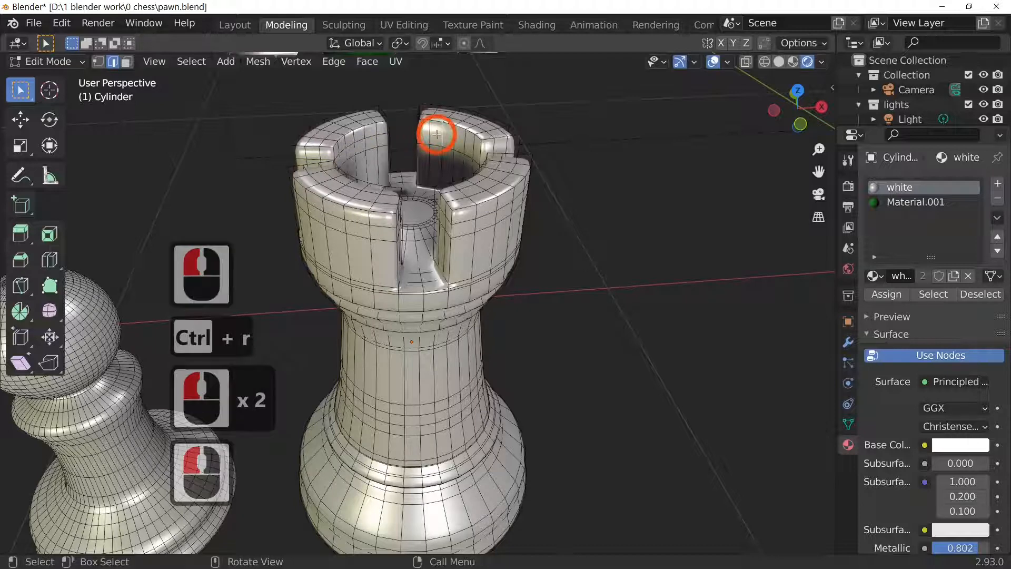
{"action": "left_click", "coordinate": [448, 131]}
{"action": "key", "text": "ctrl+r"}
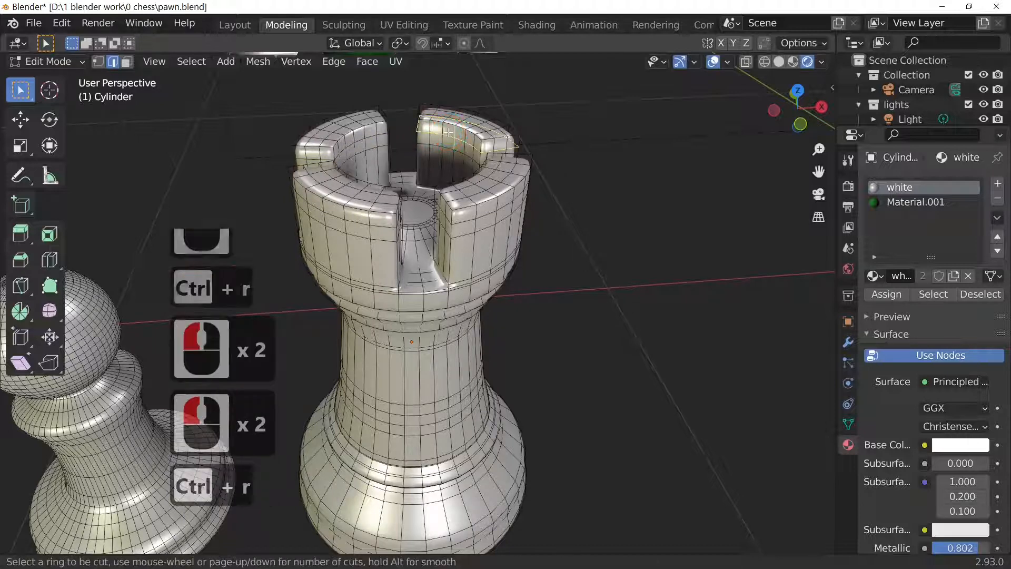
{"action": "left_click", "coordinate": [447, 132]}
{"action": "left_click", "coordinate": [447, 132]}
Select the edge loop running over the battlement tops and down the notch sides, and edge-slide it toward the inner rim.
{"action": "middle_click_drag", "start_coordinate": [373, 158], "coordinate": [418, 169]}
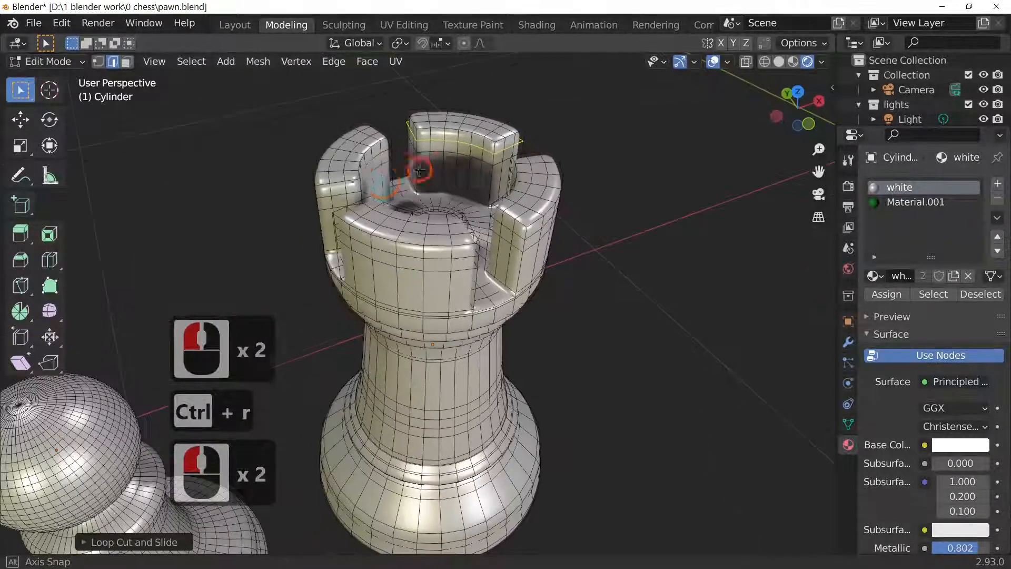
{"action": "left_click", "coordinate": [343, 176]}
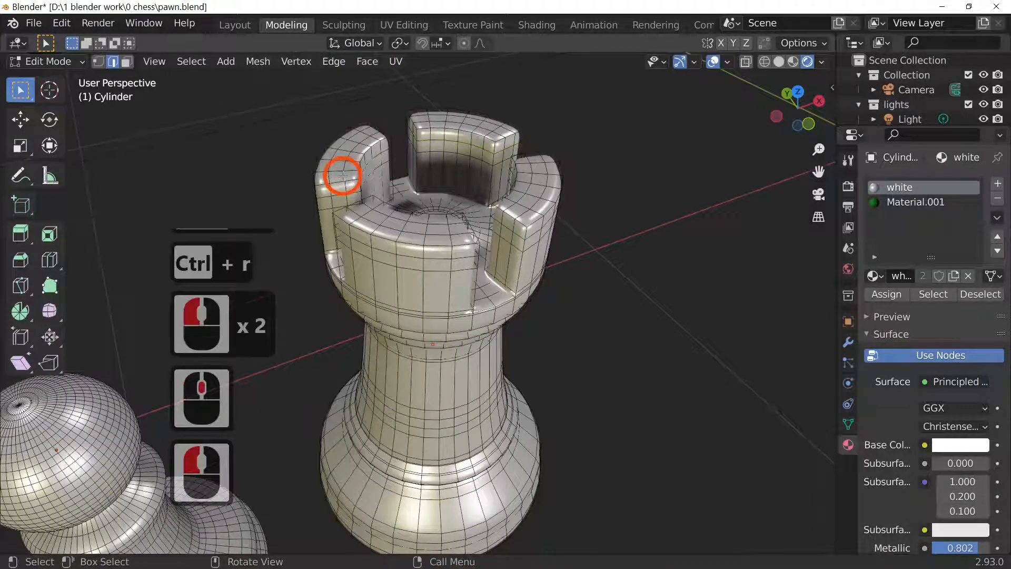
{"action": "left_click", "coordinate": [343, 176], "text": "alt"}
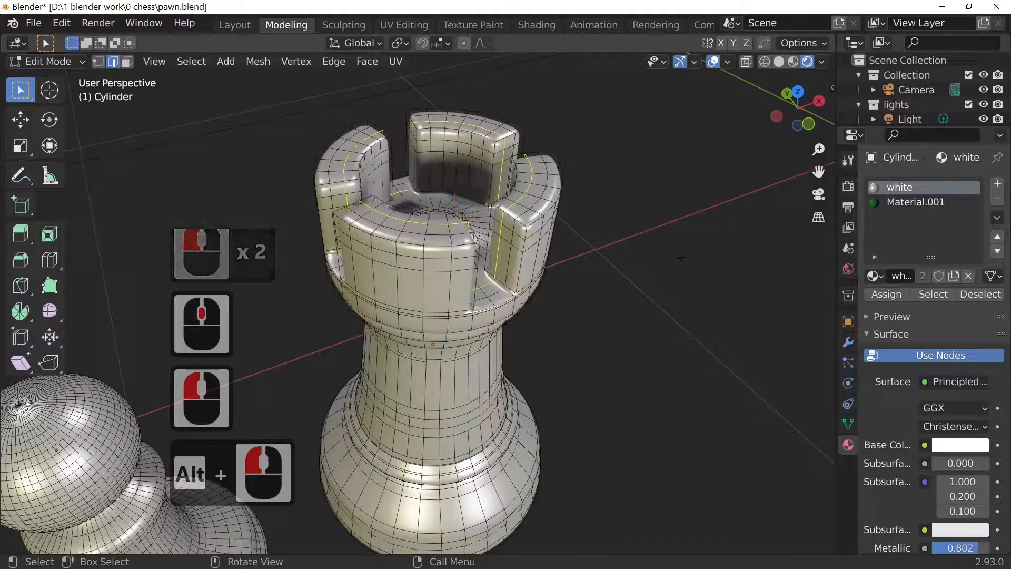
{"action": "key", "text": "g"}
{"action": "key", "text": "g"}
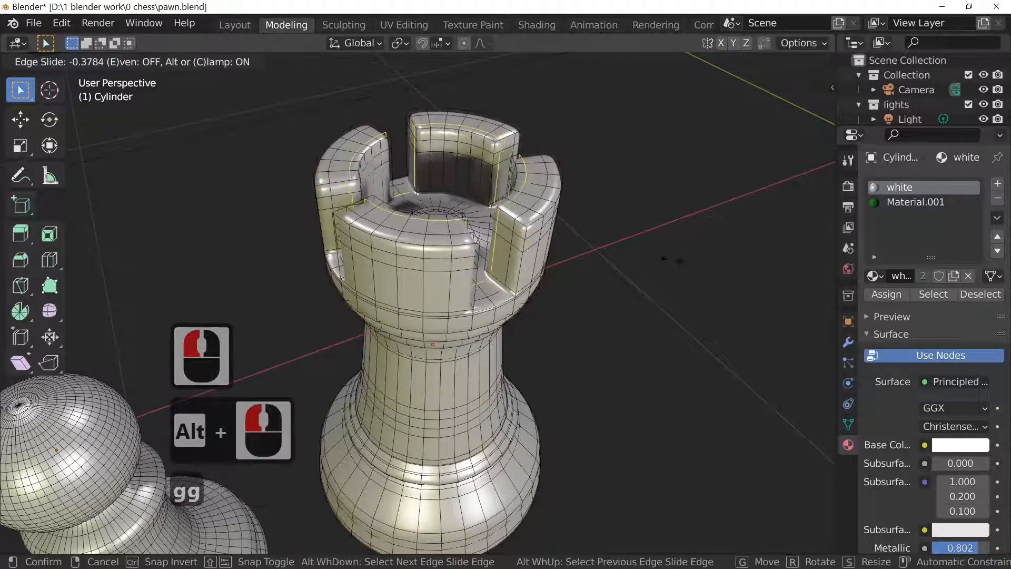
{"action": "left_click", "coordinate": [670, 257]}
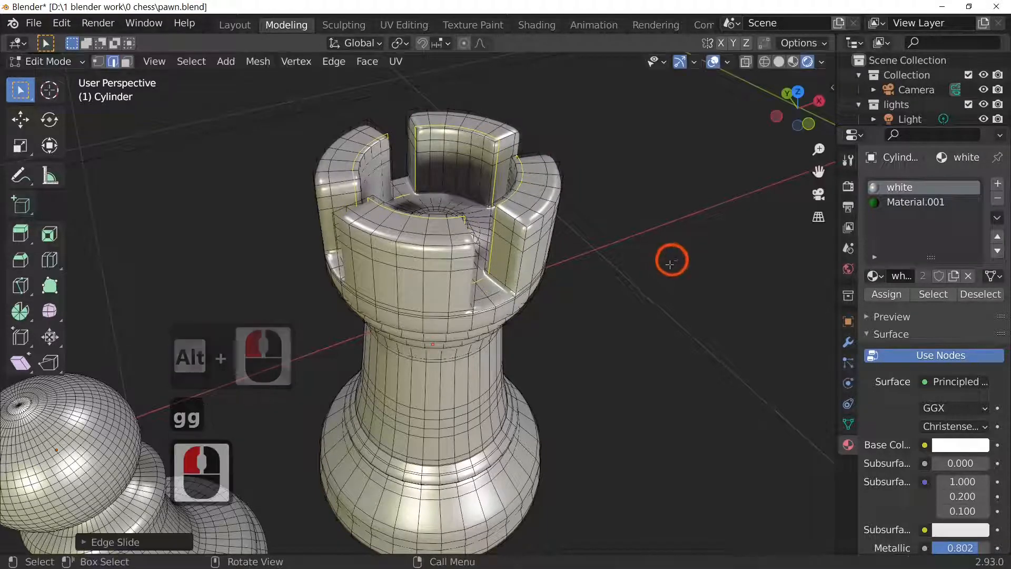
Compare the rook's shape in Object Mode with the pawn and the reference chess pieces from several angles.
{"action": "key", "text": "Tab"}
{"action": "middle_click_drag", "start_coordinate": [679, 336], "coordinate": [630, 297]}
{"action": "scroll", "coordinate": [630, 297], "scroll_direction": "down", "scroll_amount": 4}
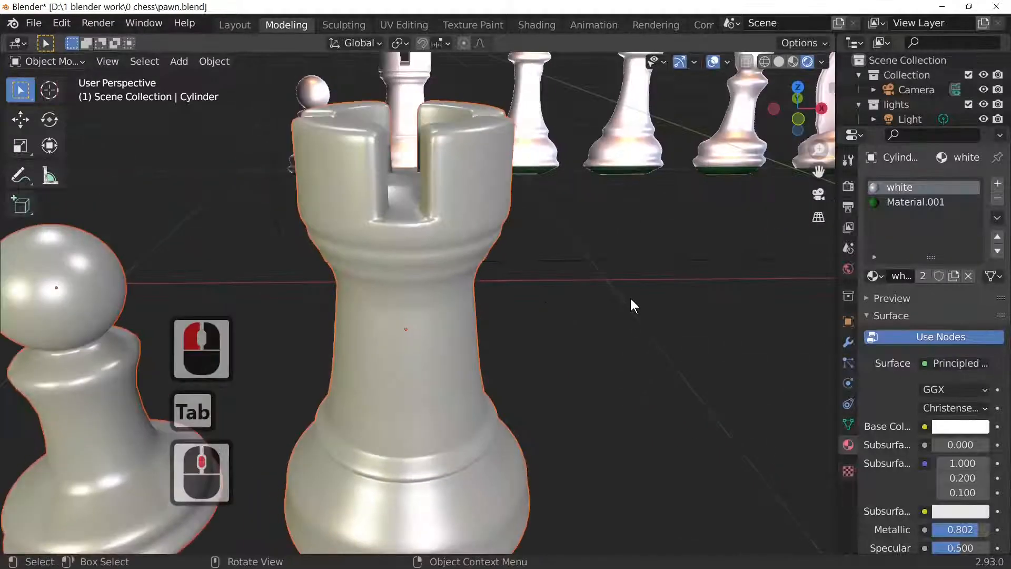
{"action": "scroll", "coordinate": [633, 379], "scroll_direction": "down", "scroll_amount": 3}
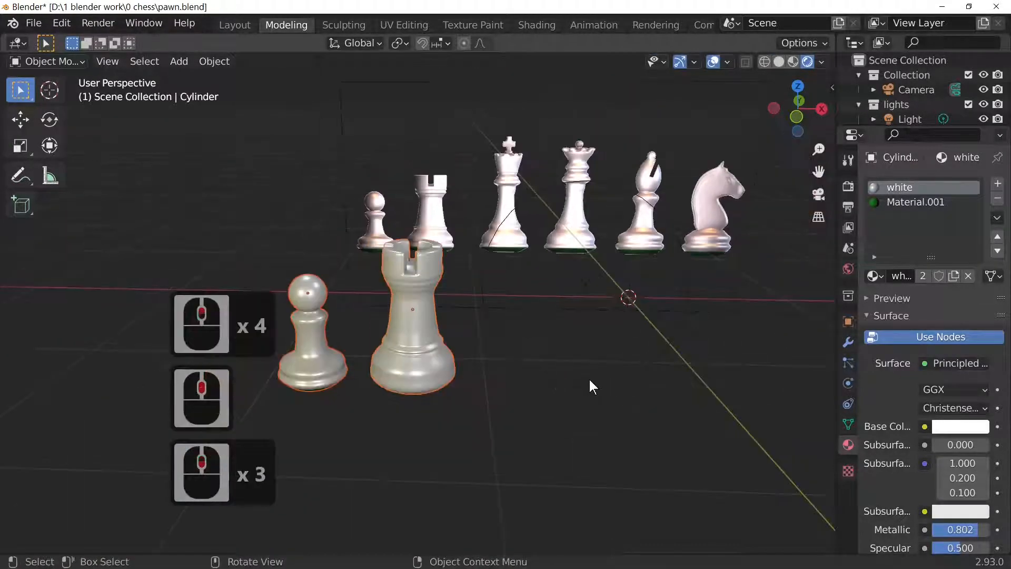
{"action": "middle_click_drag", "start_coordinate": [591, 384], "coordinate": [595, 358]}
{"action": "scroll", "coordinate": [560, 363], "scroll_direction": "up", "scroll_amount": 3}
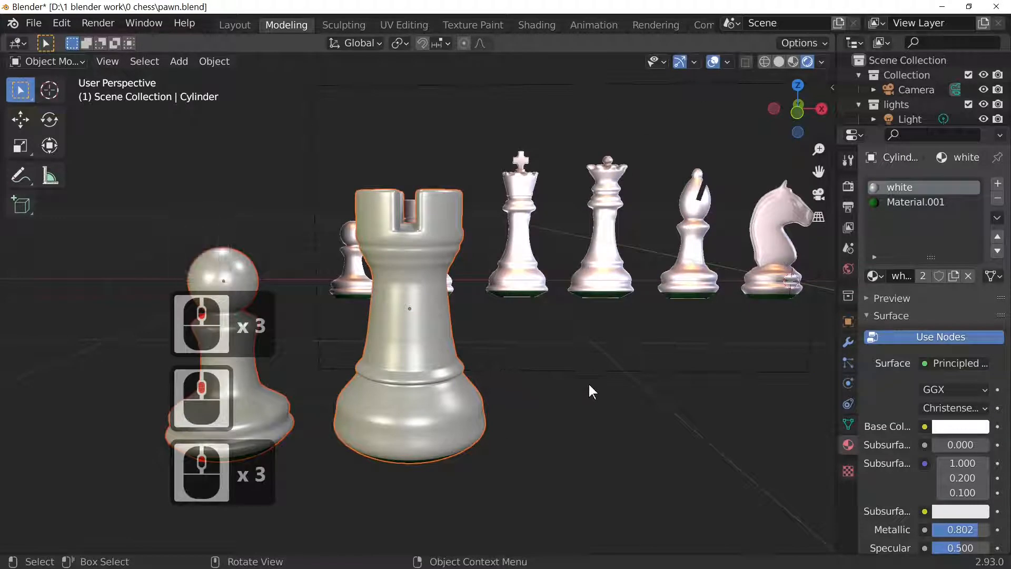
{"action": "scroll", "coordinate": [590, 386], "scroll_direction": "down", "scroll_amount": 4}
{"action": "middle_click_drag", "start_coordinate": [590, 386], "coordinate": [608, 412]}
{"action": "scroll", "coordinate": [607, 412], "scroll_direction": "up", "scroll_amount": 3}
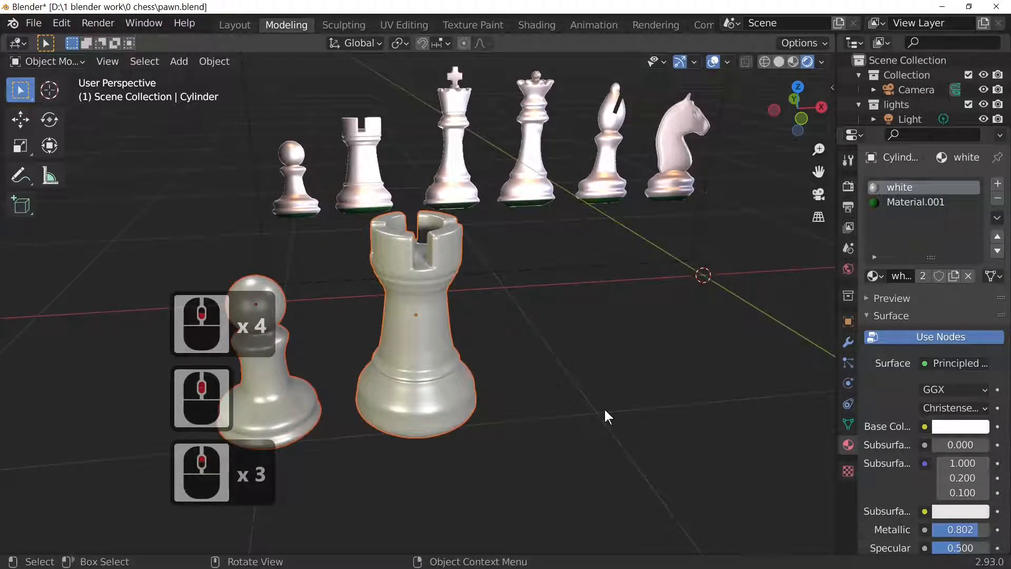